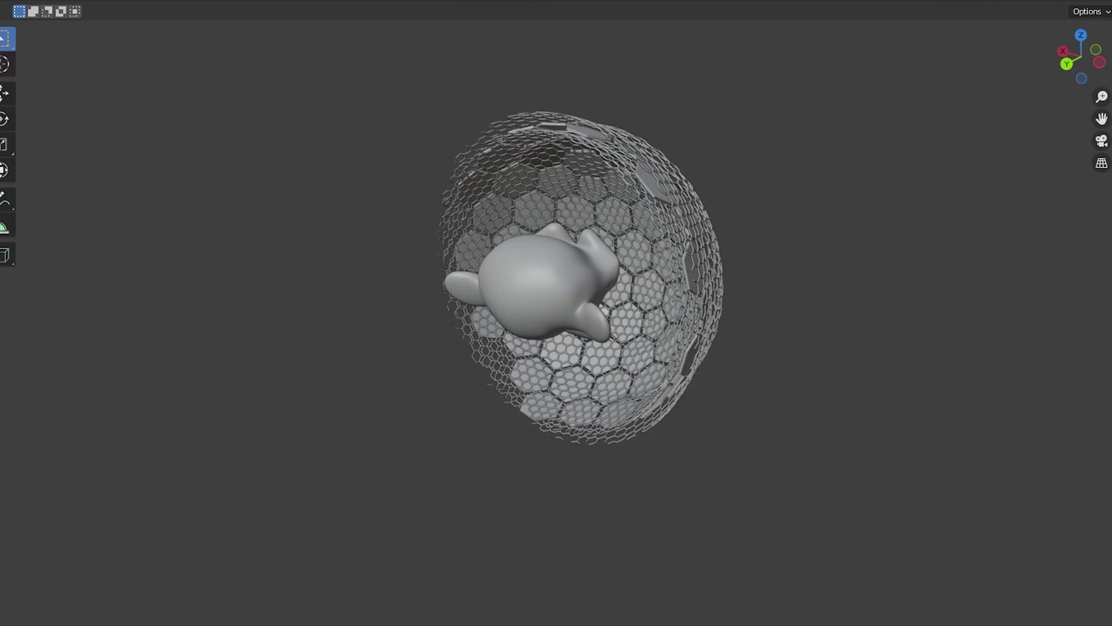
middle_click_drag(921, 394, 762, 374)
key("g")
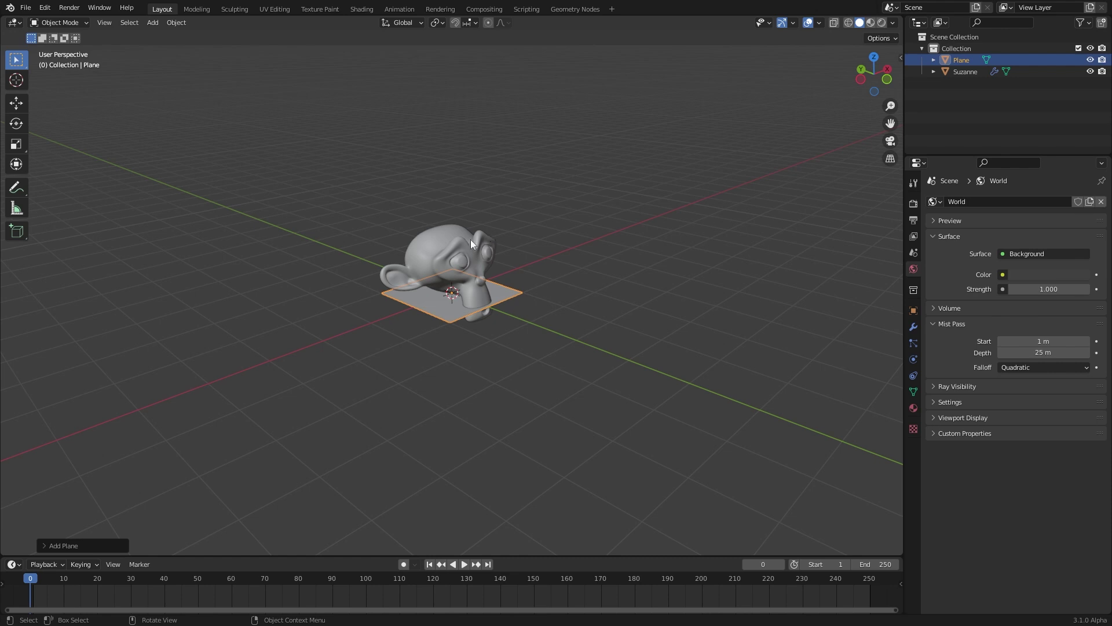
- Rename the plane object as Force_Field
left_click(469, 248)
left_click(913, 328)
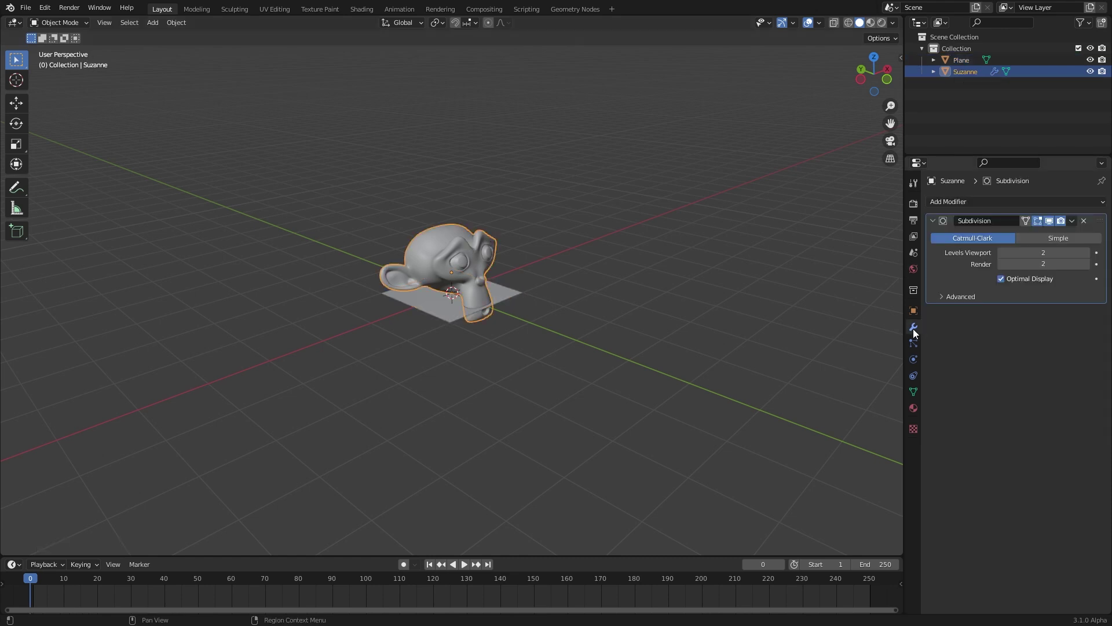
left_click(452, 309)
left_click_drag(629, 365, 630, 362, "alt")
double_click(968, 61)
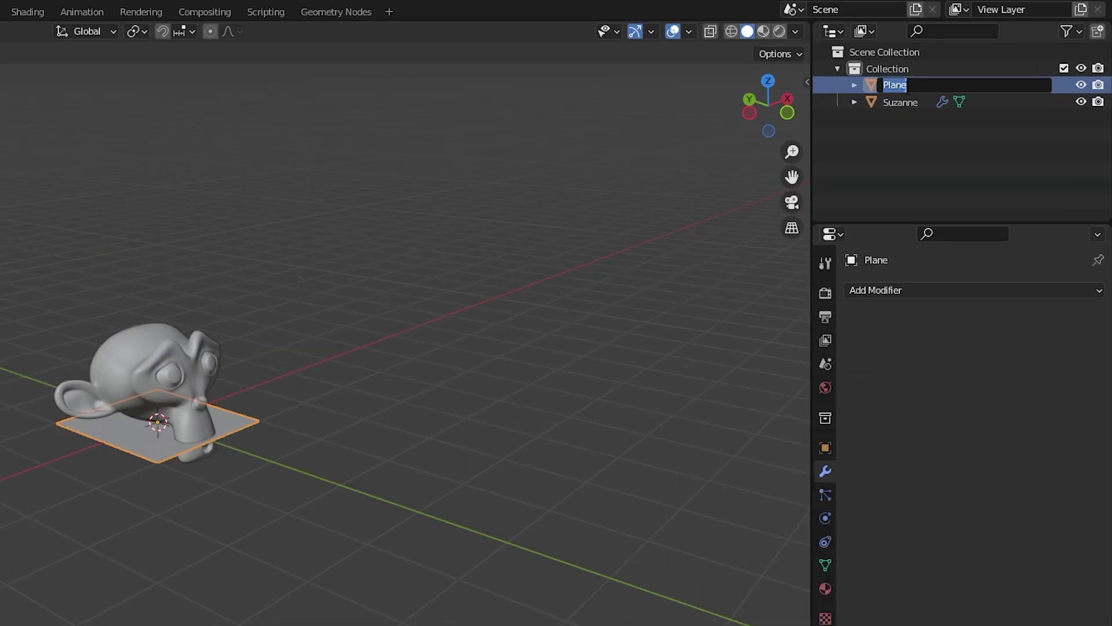
type("Force_Field")
key("Return")
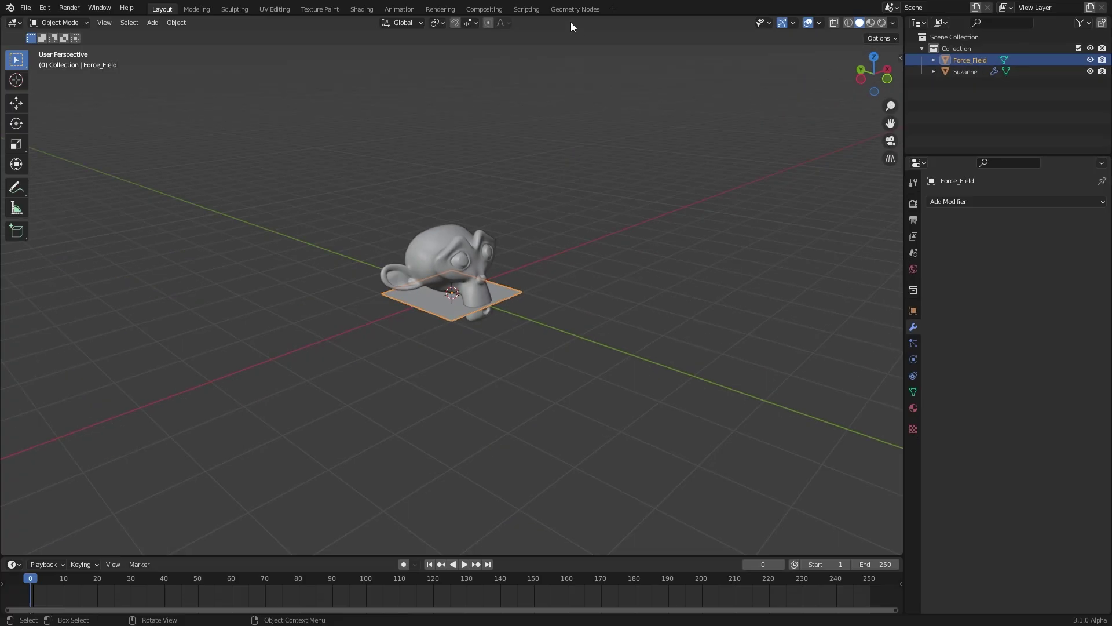
- Create a new geometry node tree on Force_Field in the Geometry Nodes workspace and pin it
left_click(575, 9)
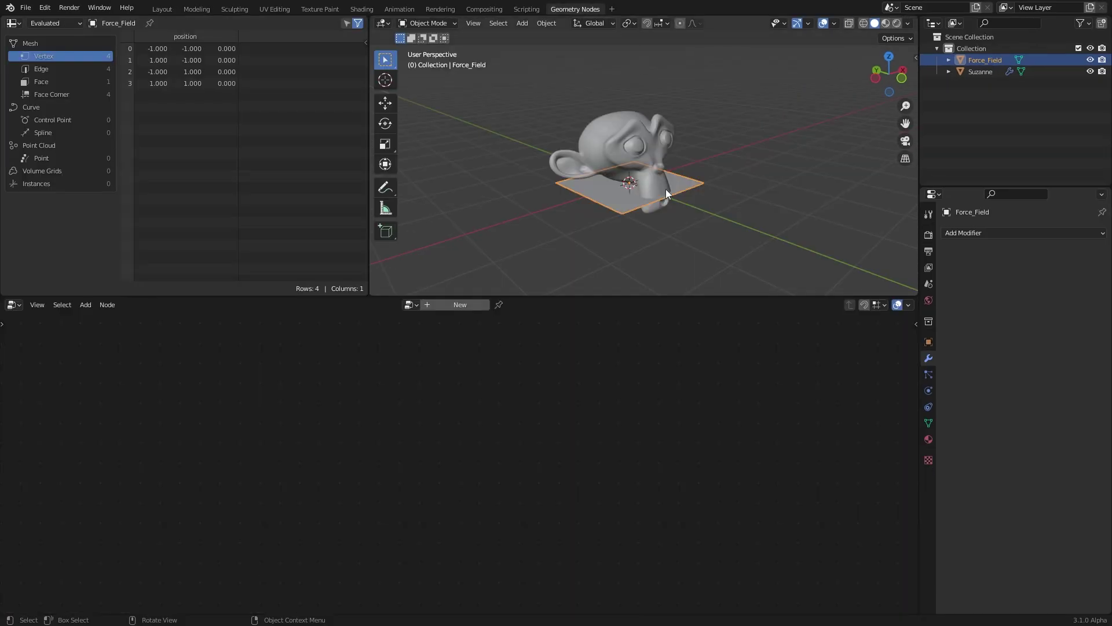
left_click(459, 305)
left_click(518, 304)
- Cut the link between Group Input and Group Output and space the two nodes far apart
left_click_drag(598, 476, 679, 423)
left_click_drag(313, 482, 143, 417)
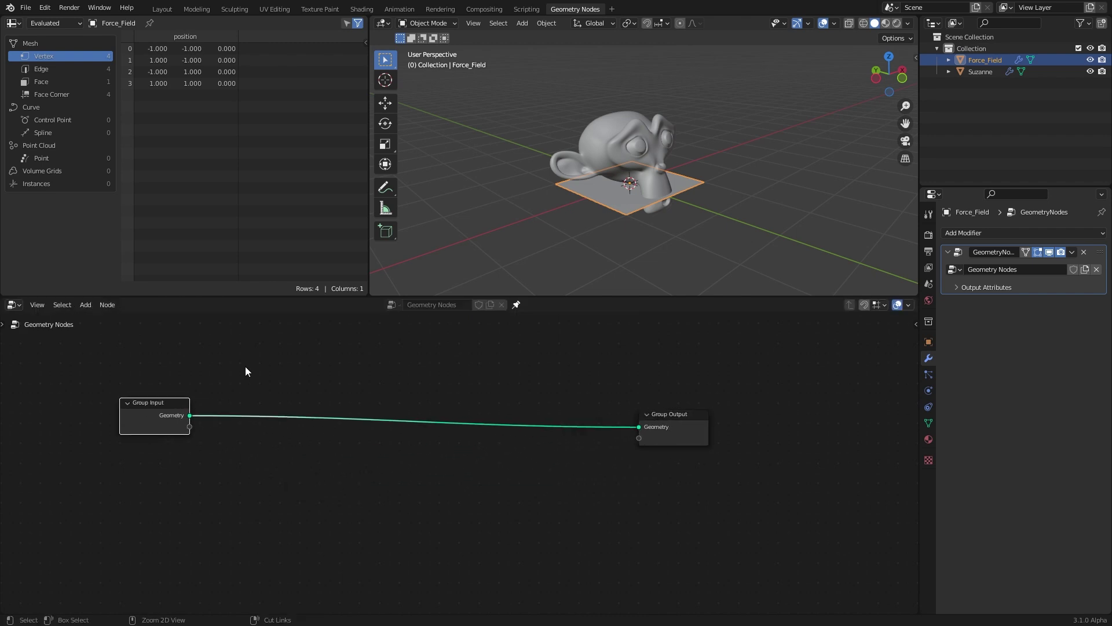
right_click_drag(245, 371, 241, 469, "ctrl")
left_click_drag(172, 425, 133, 405)
left_click_drag(669, 434, 731, 418)
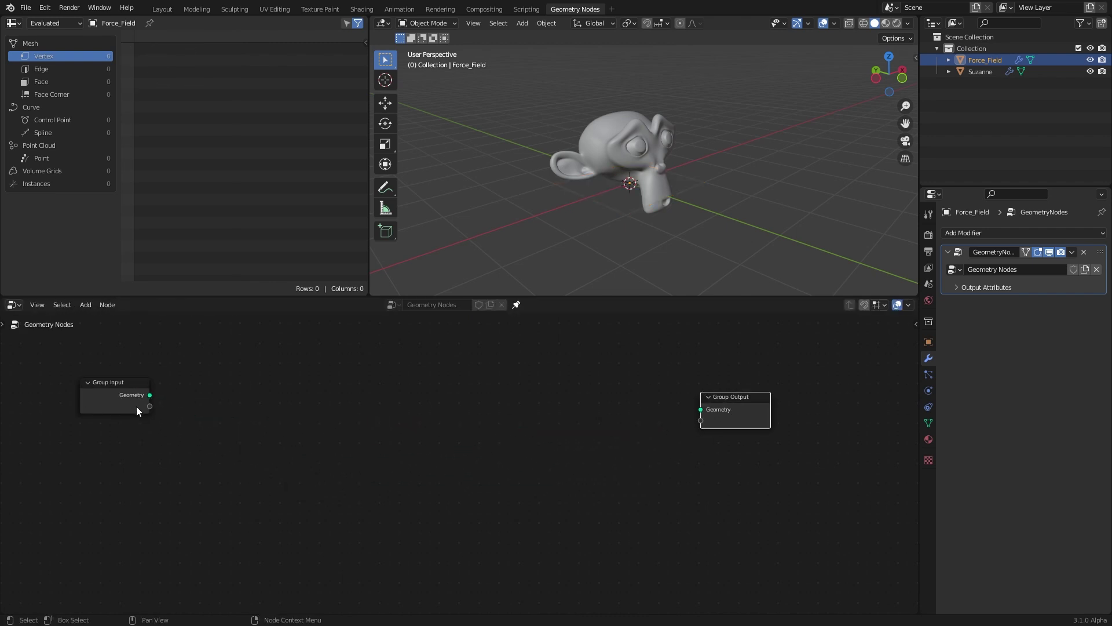
- Add an Ico Sphere mesh primitive node and connect its Mesh output to the Group Output geometry
key("shift+a")
mouse_move(234, 416)
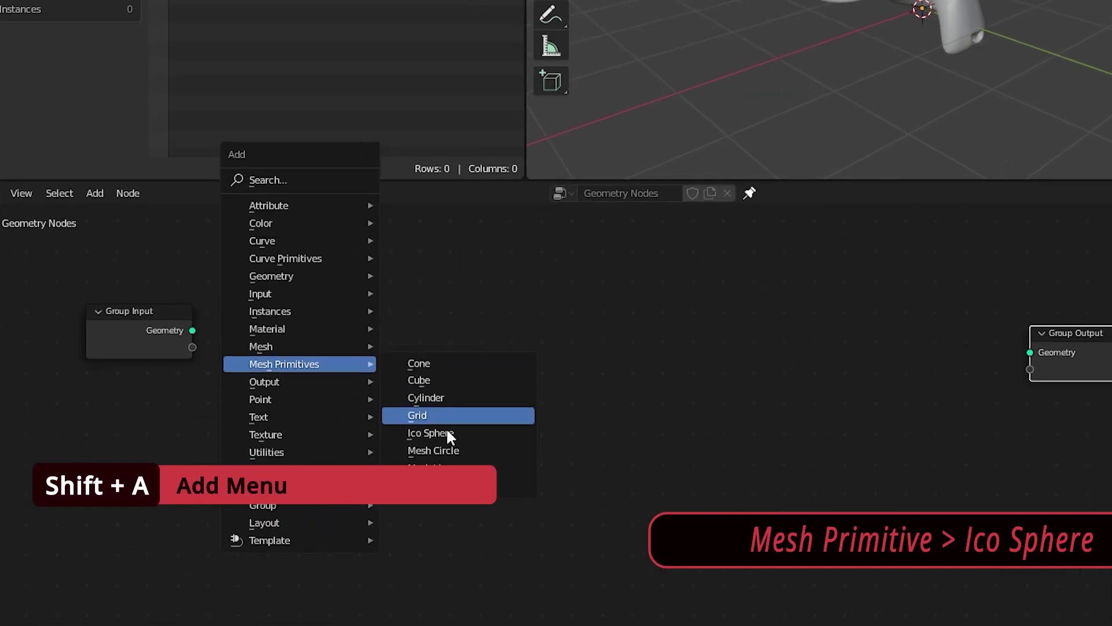
left_click(446, 433)
left_click(428, 308)
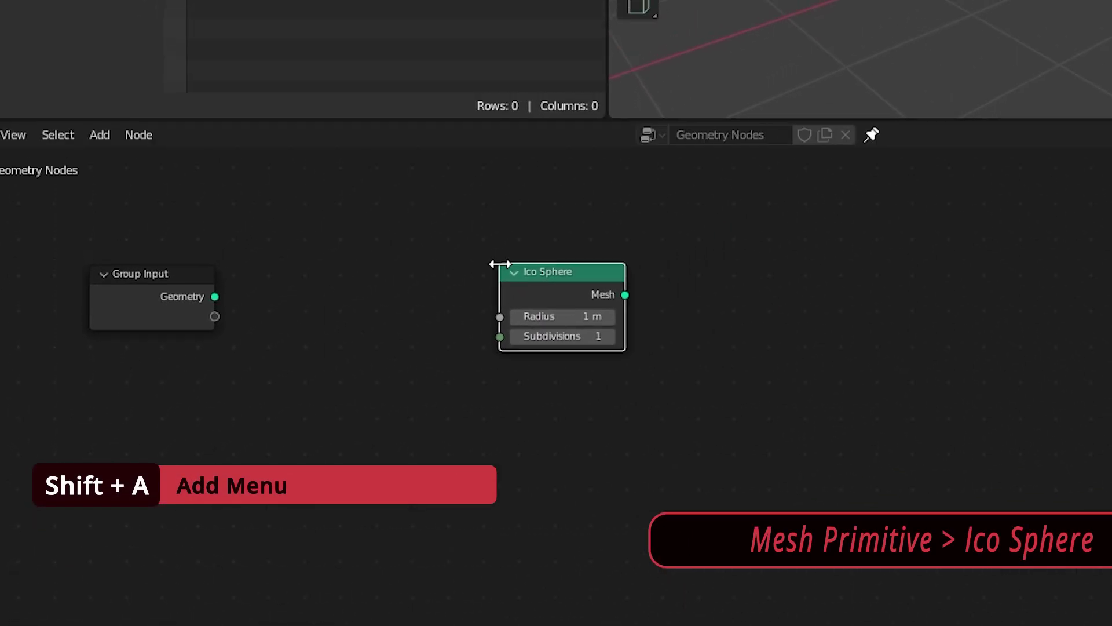
left_click_drag(531, 332, 1012, 355)
- Set the Ico Sphere's radius to 2.1 m and its subdivisions to 2
left_click_drag(488, 350, 515, 350)
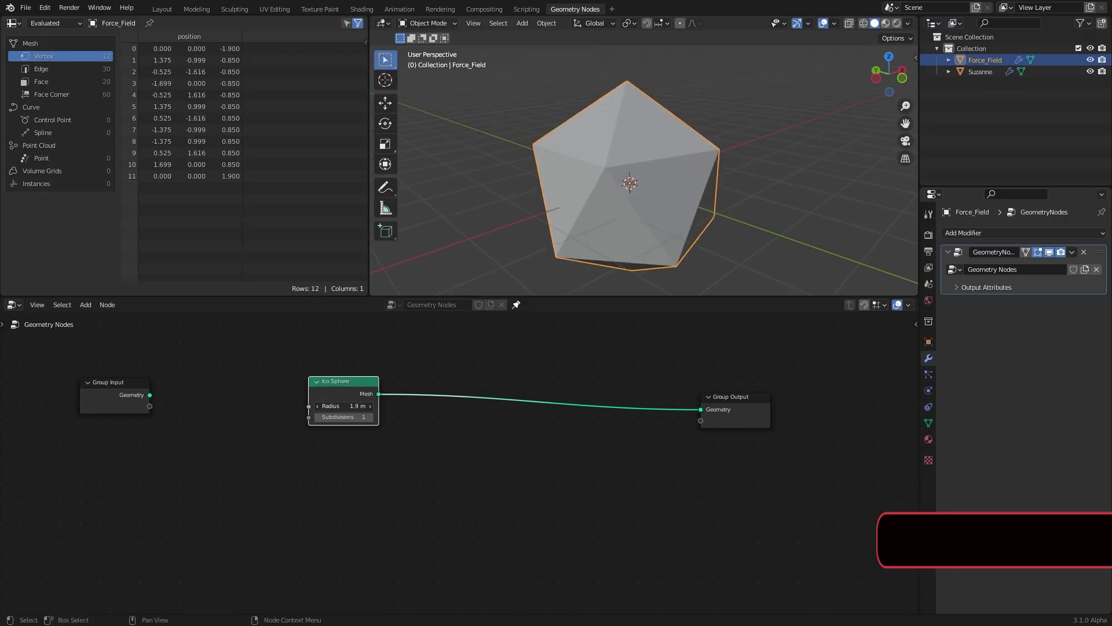
left_click_drag(367, 406, 371, 406)
key("shift+z")
middle_click_drag(643, 203, 672, 192)
key("shift+z")
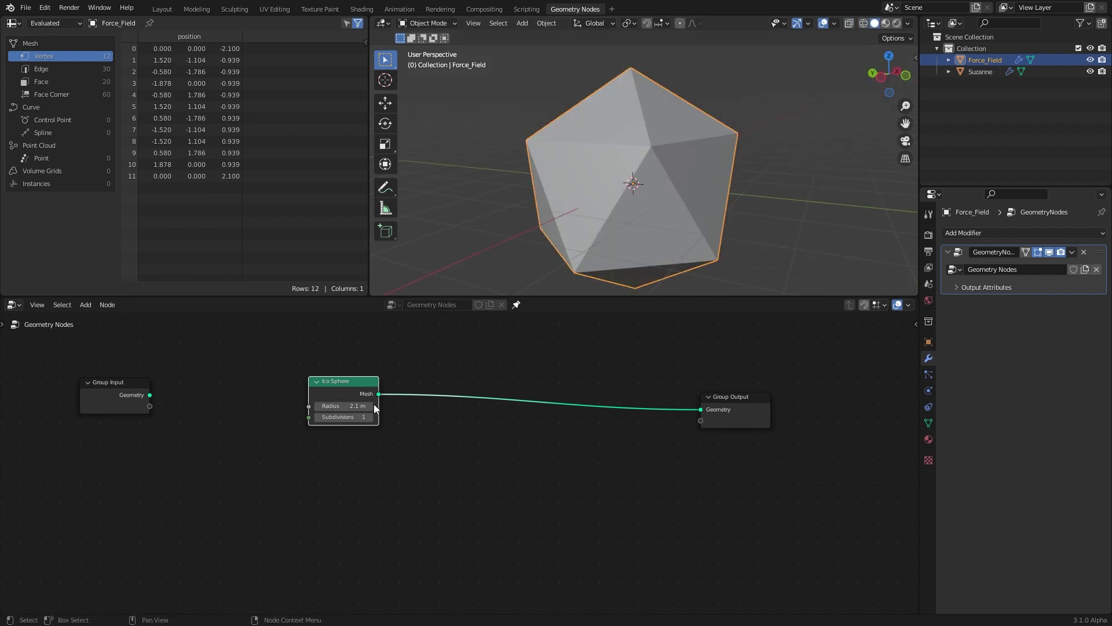
left_click(368, 416)
- Move Force_Field up about 0.6 m along Z in wireframe display so it surrounds Suzanne, and return to solid shading
key("shift+z")
middle_click_drag(701, 226, 676, 217)
key("g")
key("z")
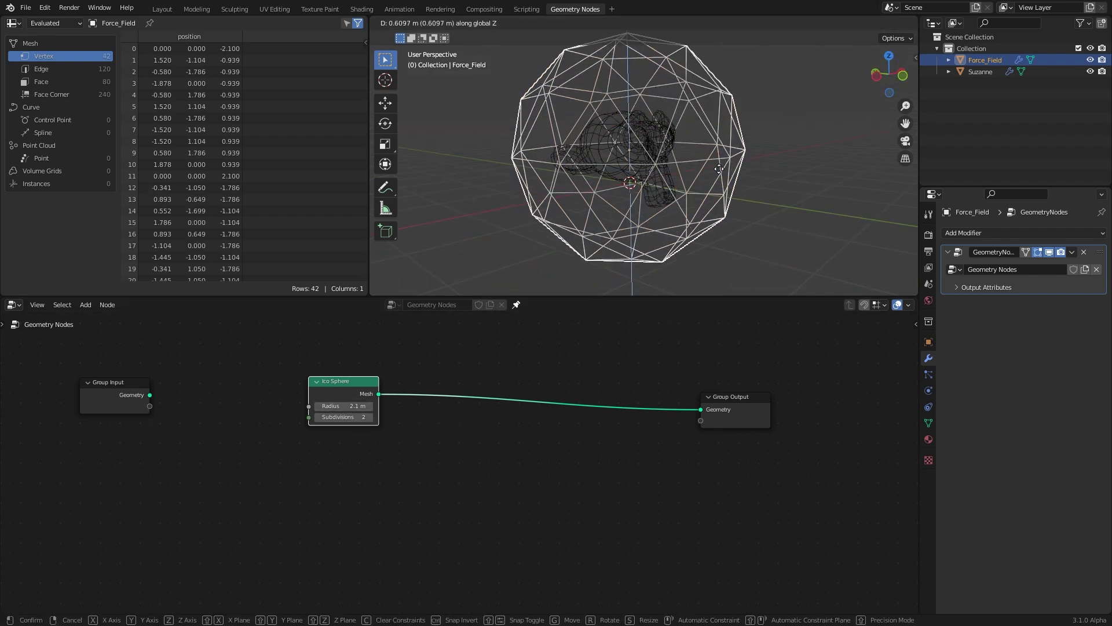
left_click(679, 183)
key("z")
left_click(762, 183)
- Insert a Dual Mesh node on the link between Ico Sphere and Group Output, and tidy the spacing of both mesh nodes
key("shift+a")
mouse_move(395, 464)
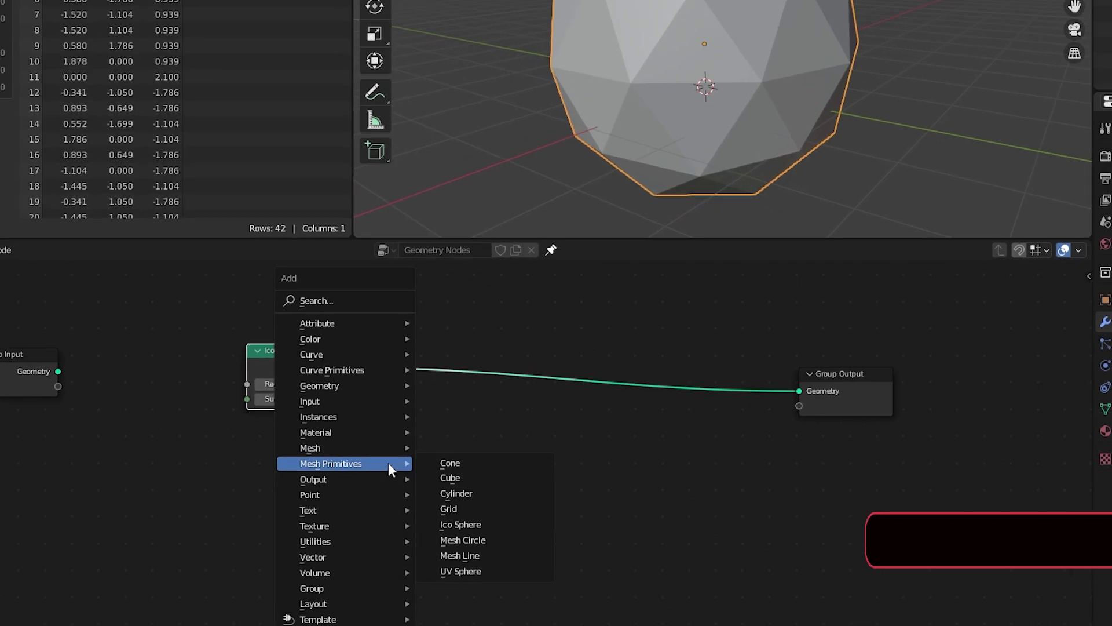
mouse_move(347, 448)
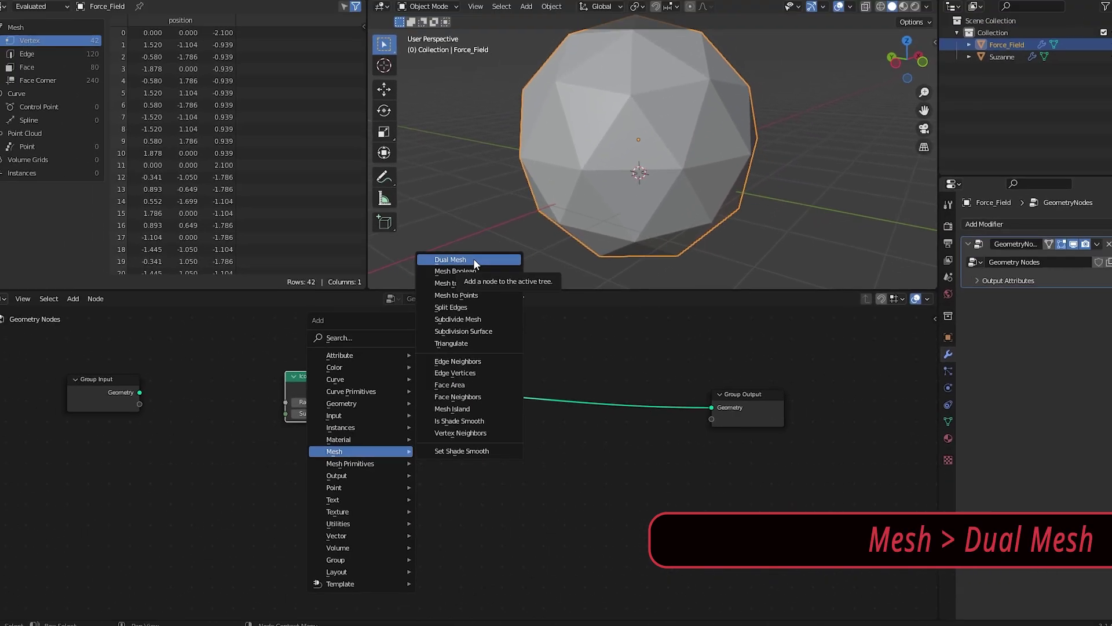
left_click(471, 267)
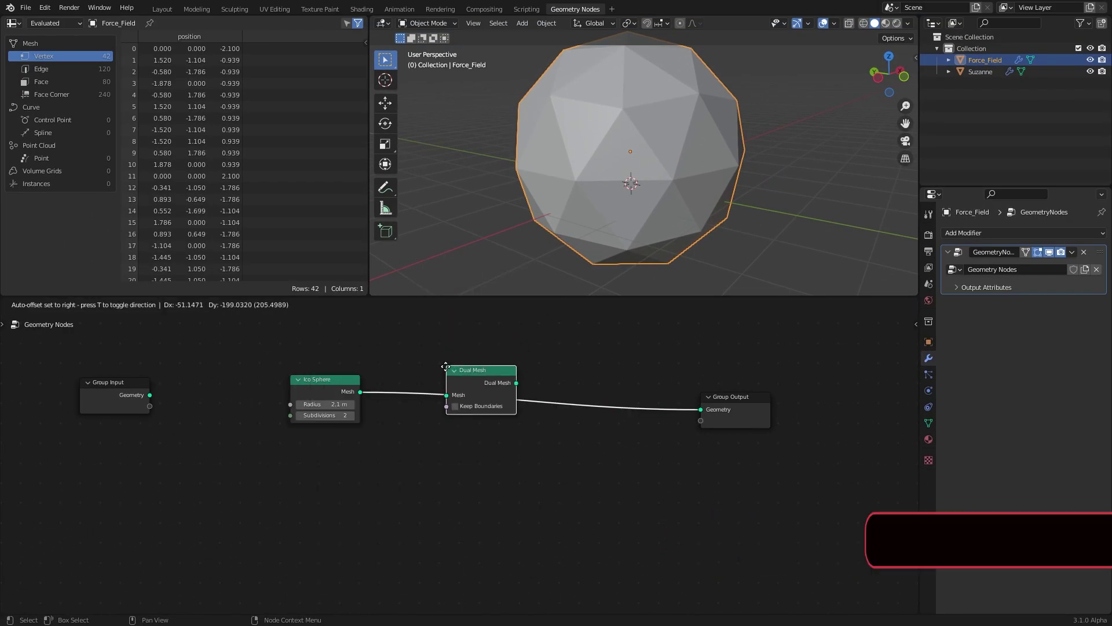
left_click(425, 369)
left_click_drag(433, 377, 467, 379)
middle_click_drag(639, 189, 615, 222)
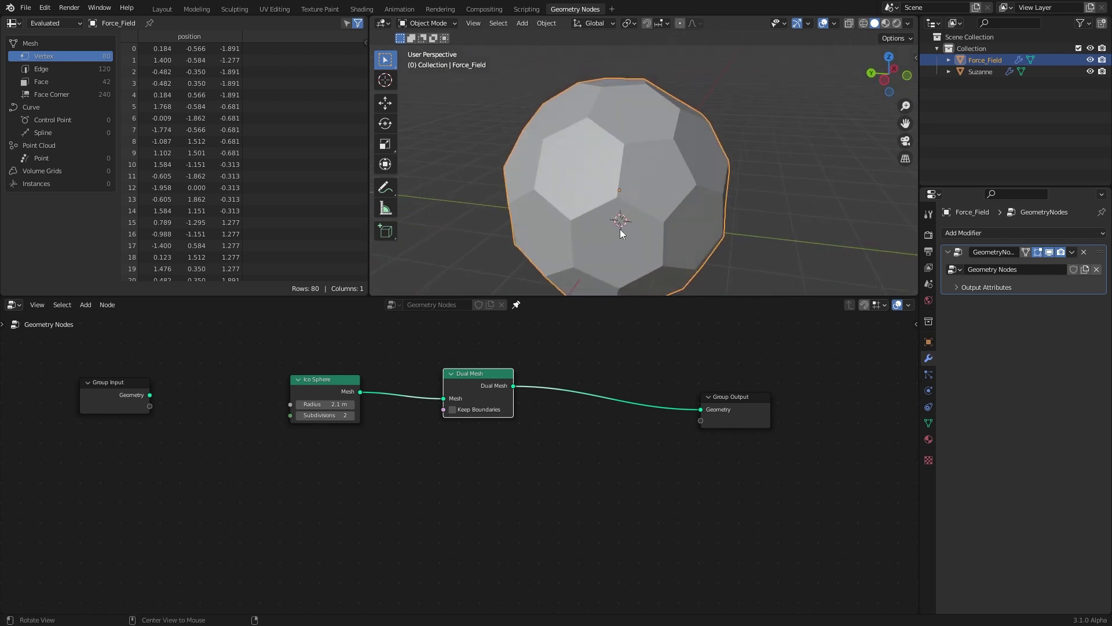
middle_click_drag(608, 226, 624, 200)
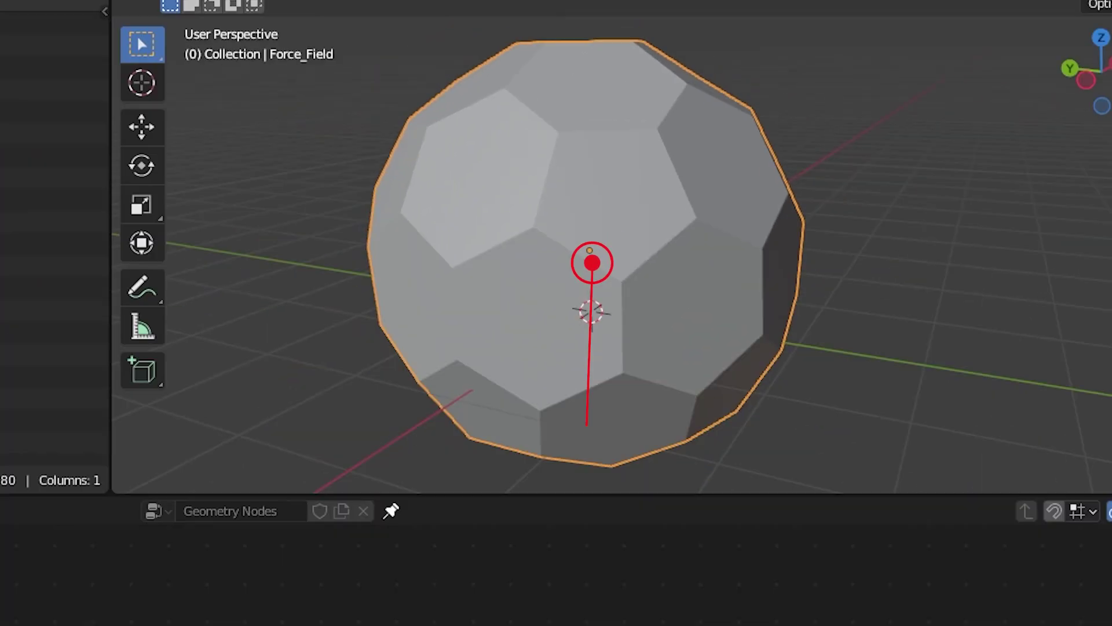
left_click_drag(336, 390, 310, 390)
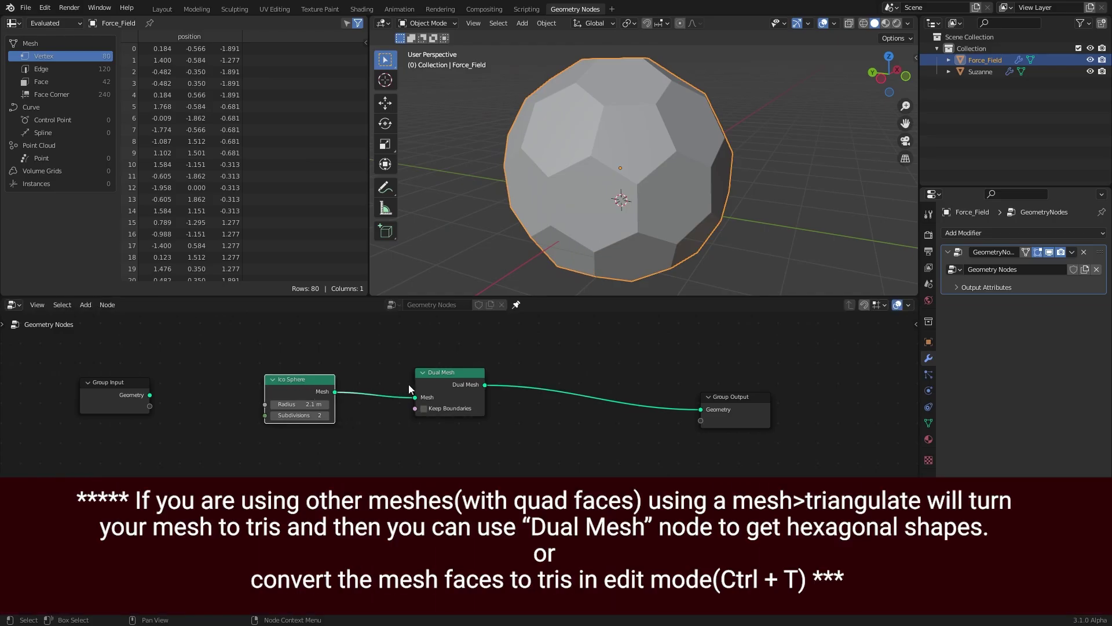
left_click_drag(449, 379, 435, 378)
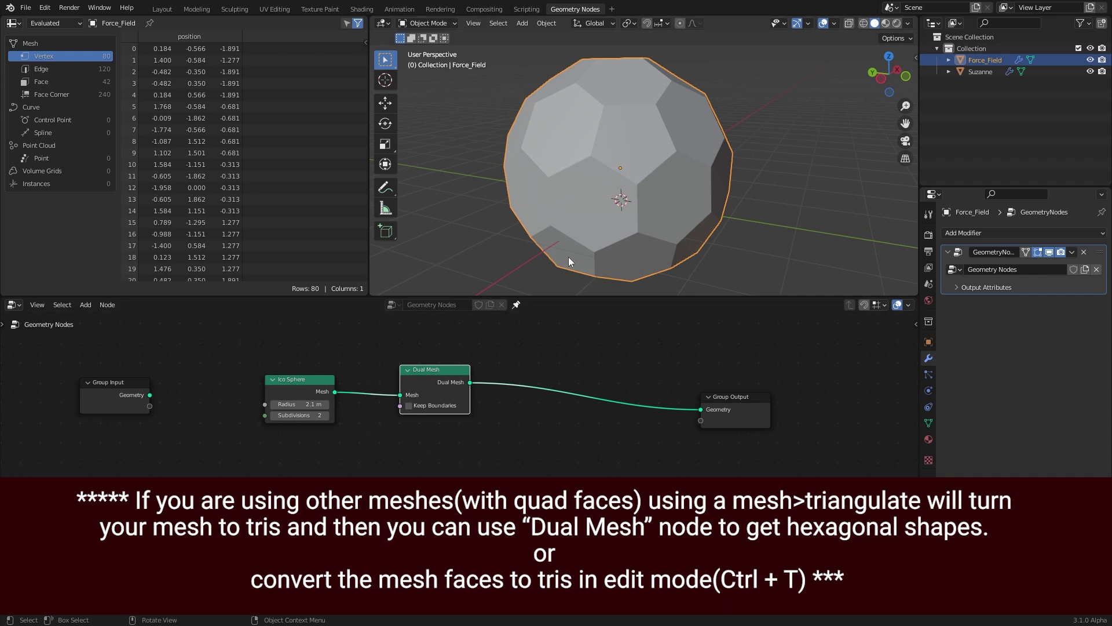
- Add a sphere empty and move it about -3.3 m along Y, beside the force field
scroll(632, 204, "down", 4)
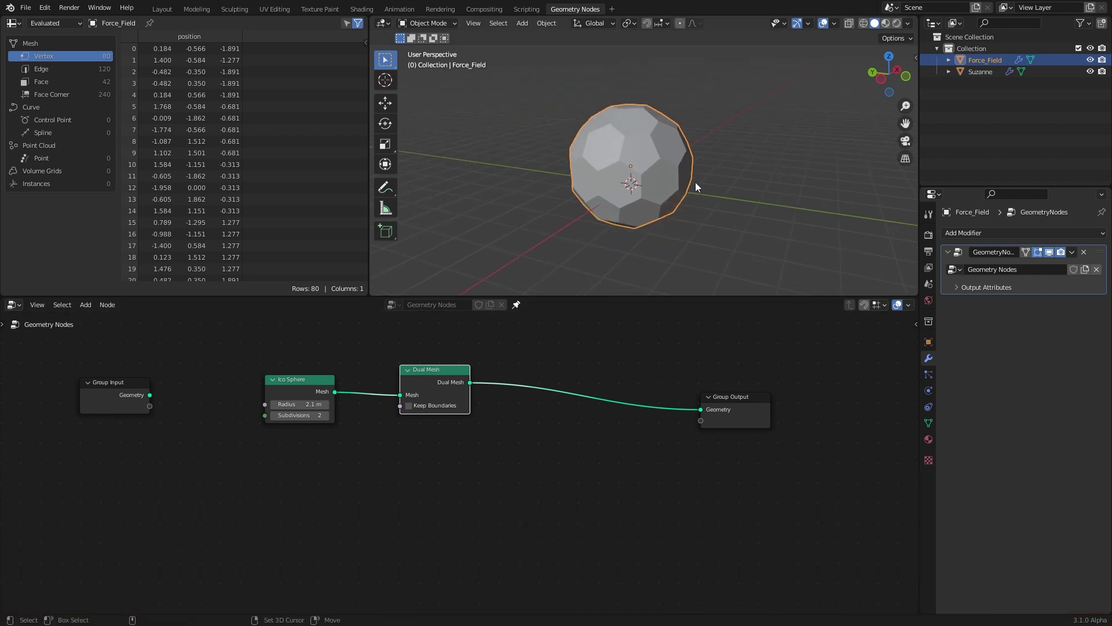
key("shift+a")
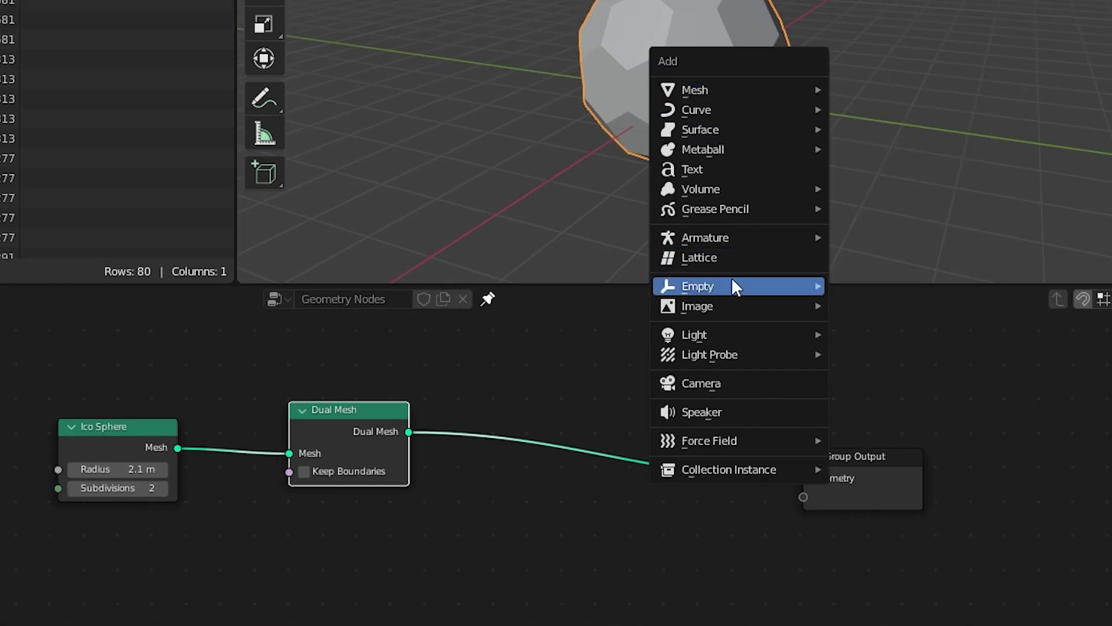
mouse_move(735, 286)
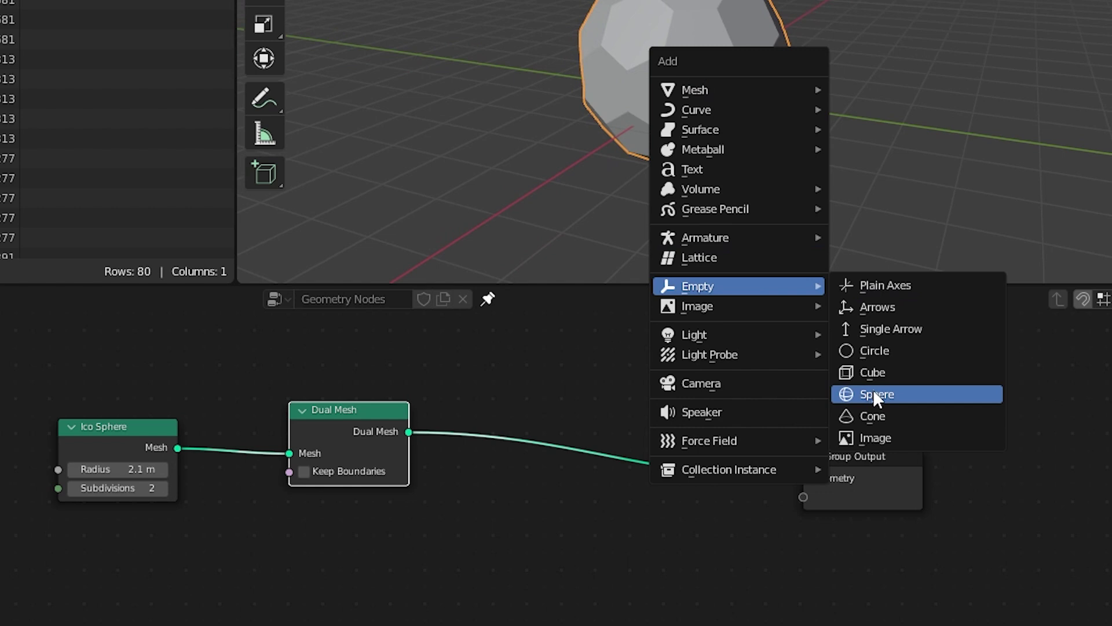
left_click(873, 390)
key("g")
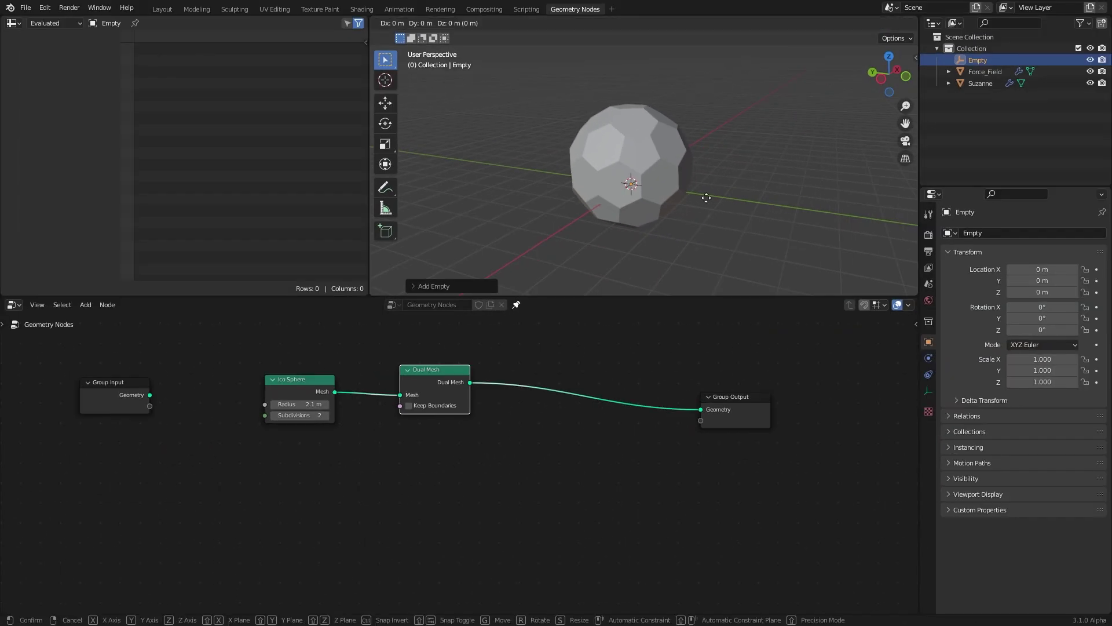
key("y")
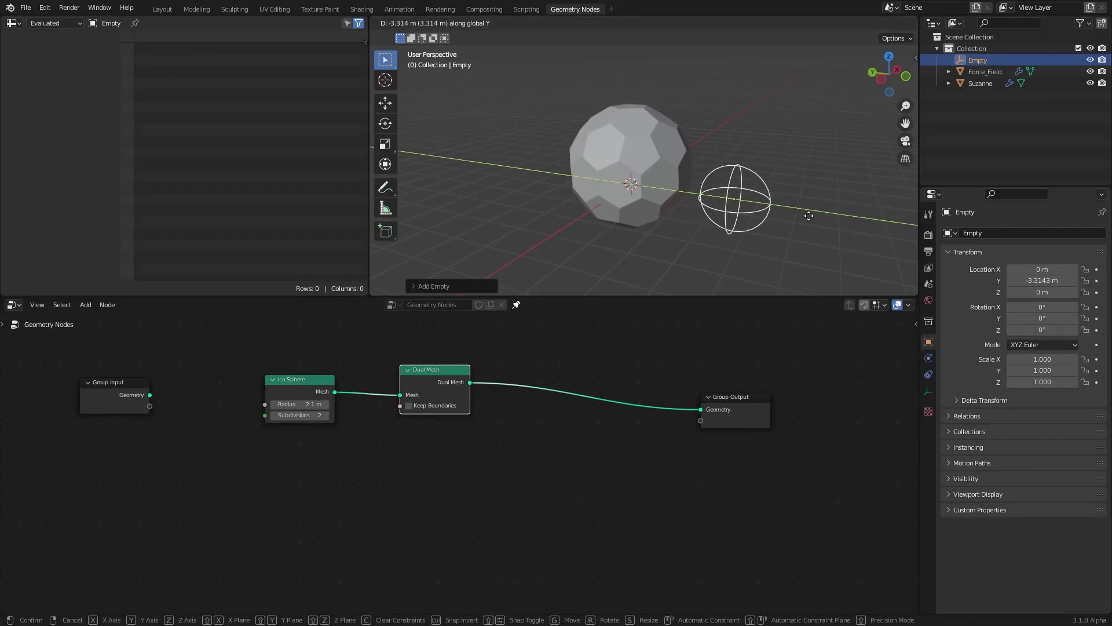
left_click(801, 215)
mouse_move(763, 239)
middle_mouse_down()
mouse_move(763, 224)
mouse_move(750, 245)
middle_mouse_up()
- Rename the sphere empty as Mask
left_click(929, 390)
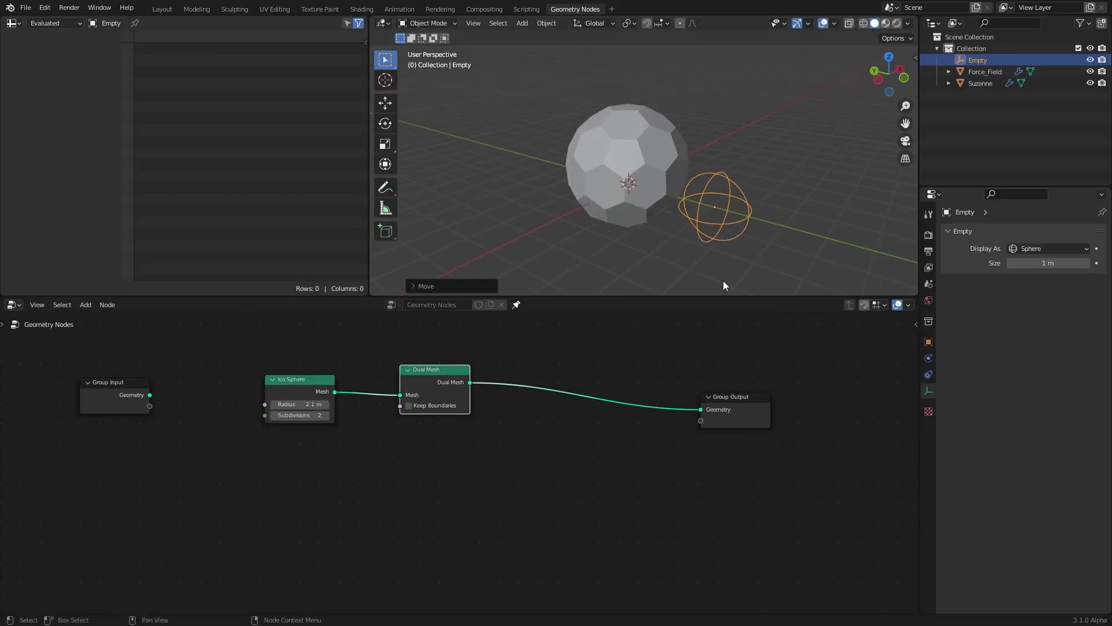
double_click(978, 61)
type("Ma")
type("sk")
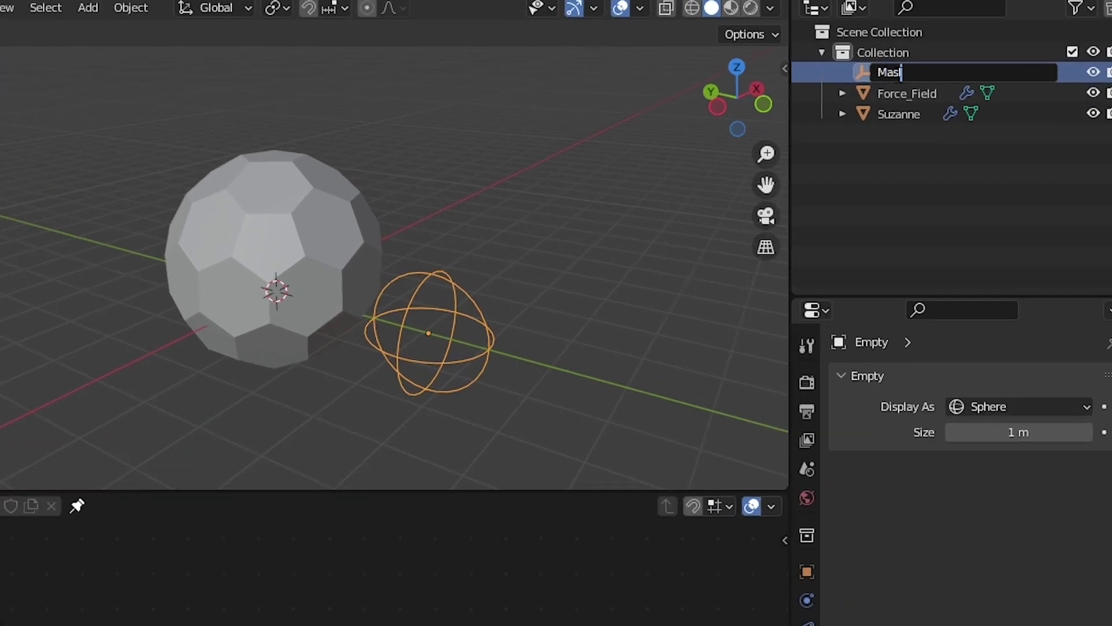
key("Return")
- Bring the Mask empty into the node tree as an Object Info node and place a Position node above it
left_click_drag(976, 71, 184, 505)
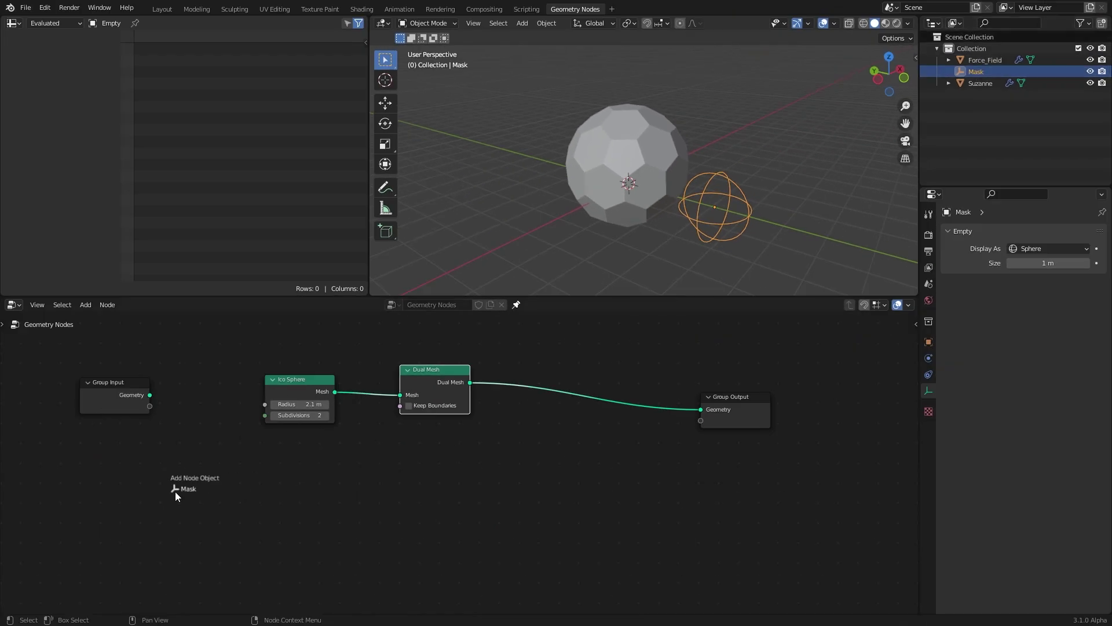
left_click(199, 478)
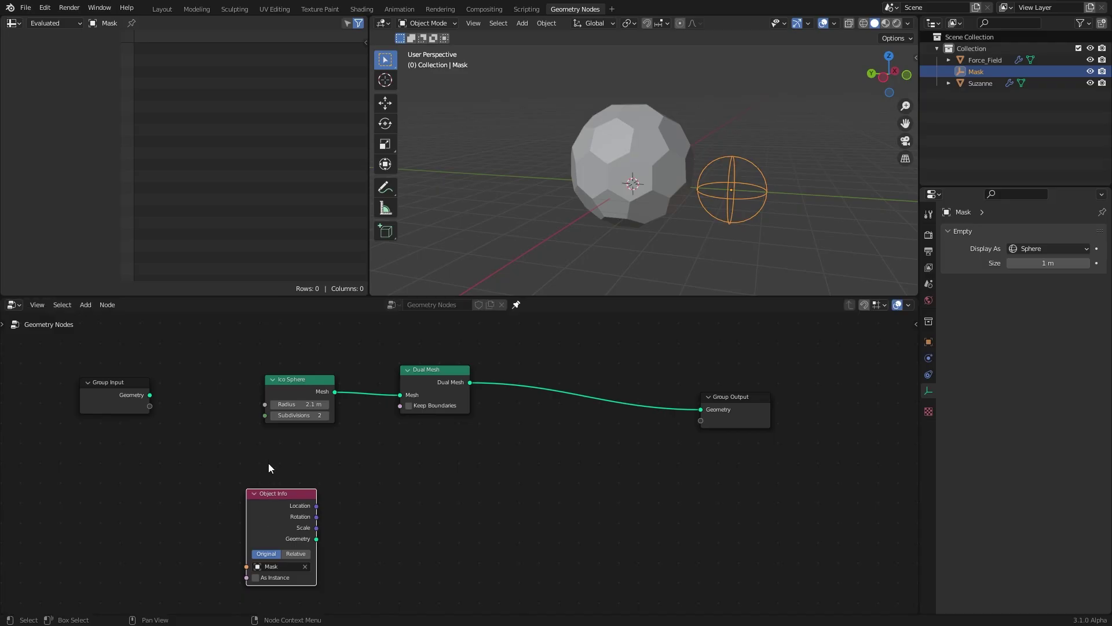
key("shift+a")
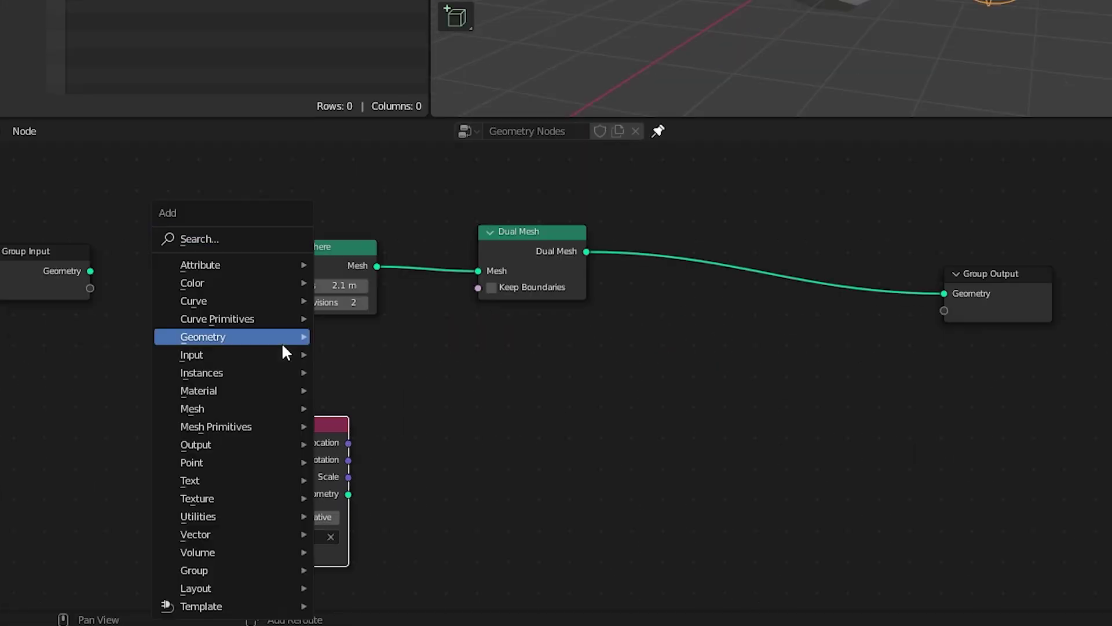
mouse_move(238, 356)
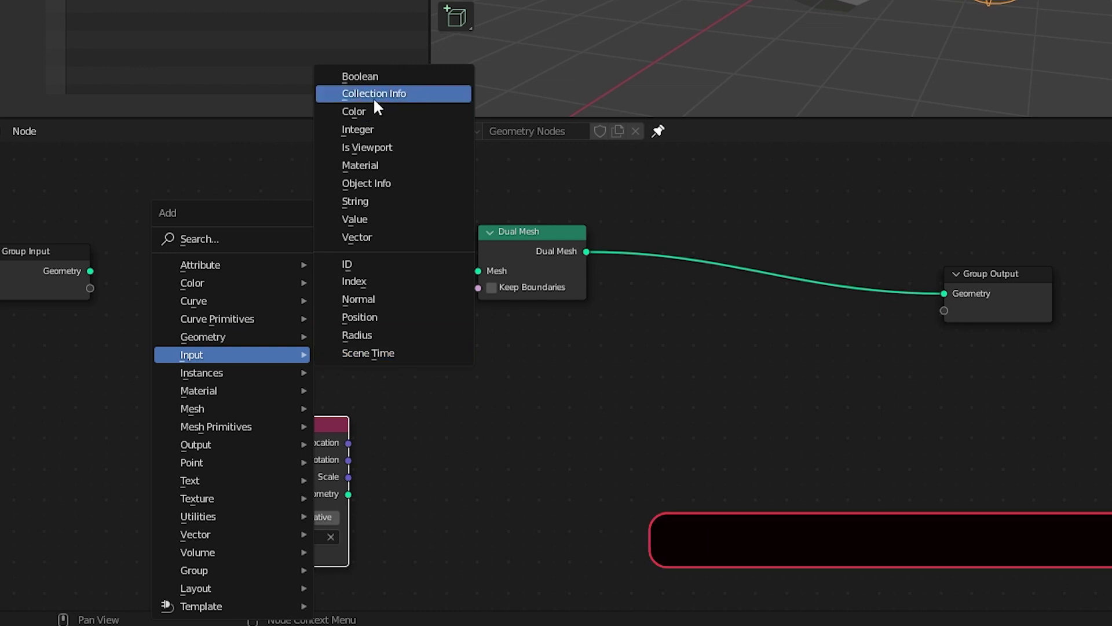
left_click(370, 322)
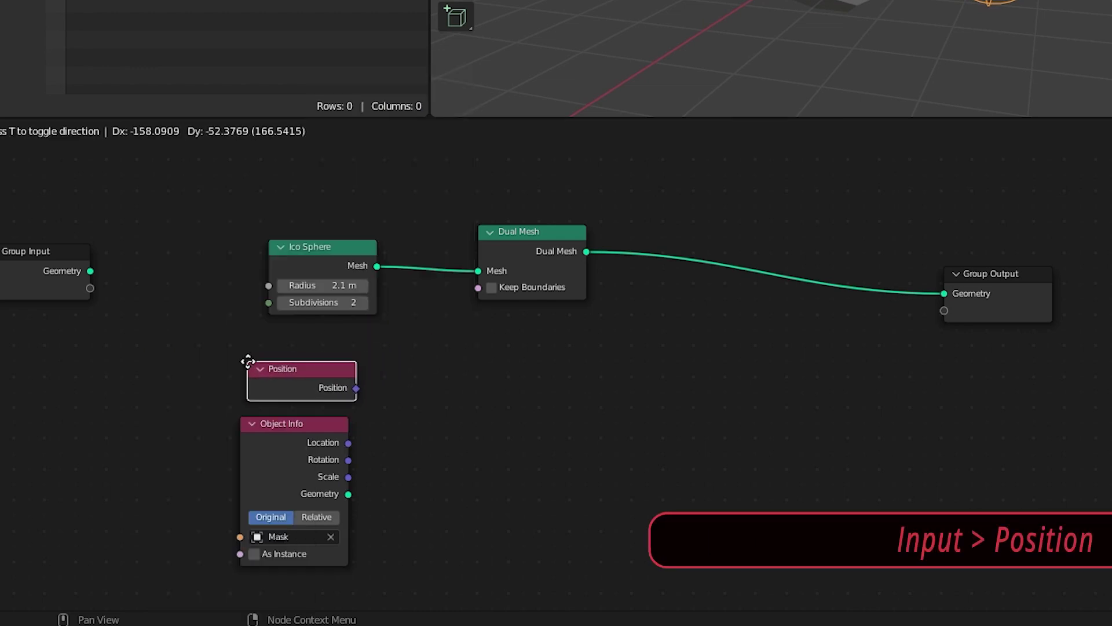
left_click(244, 359)
- Add a Vector Math node and connect Position and the Mask's Location to its two vector inputs
left_click_drag(561, 98, 557, 208)
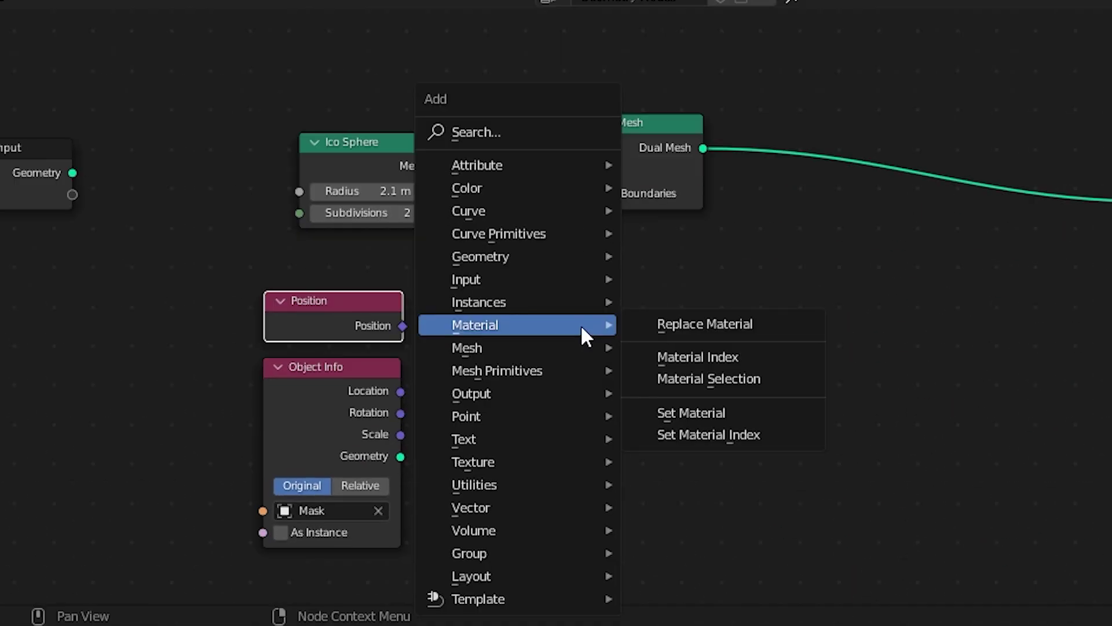
mouse_move(521, 507)
left_click(697, 526)
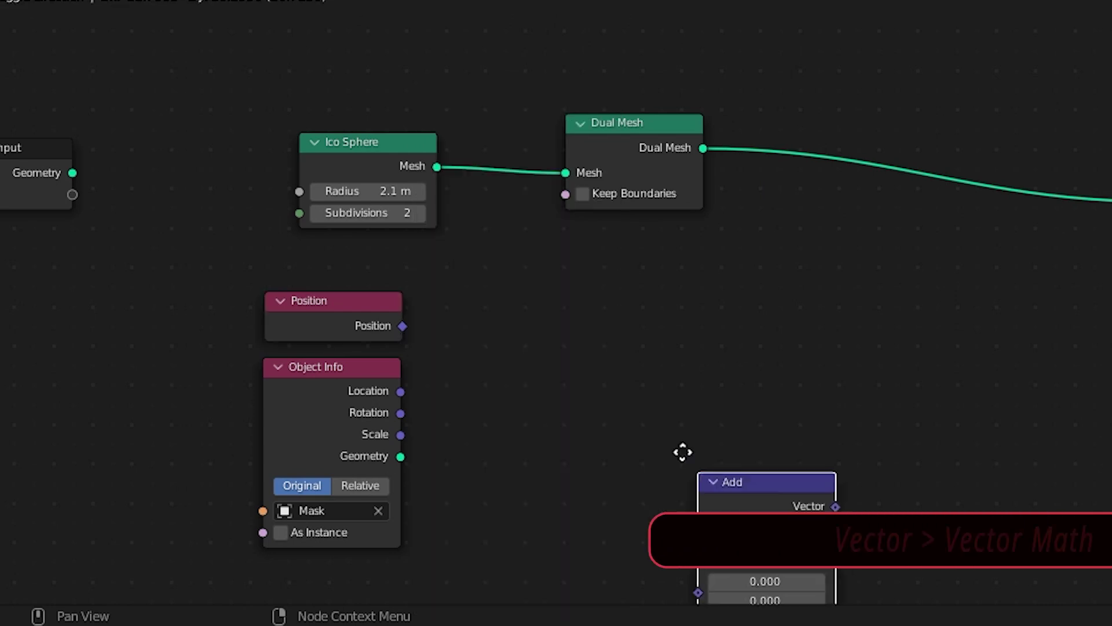
left_click(512, 224)
left_click_drag(530, 369, 532, 366)
left_click_drag(401, 391, 533, 355)
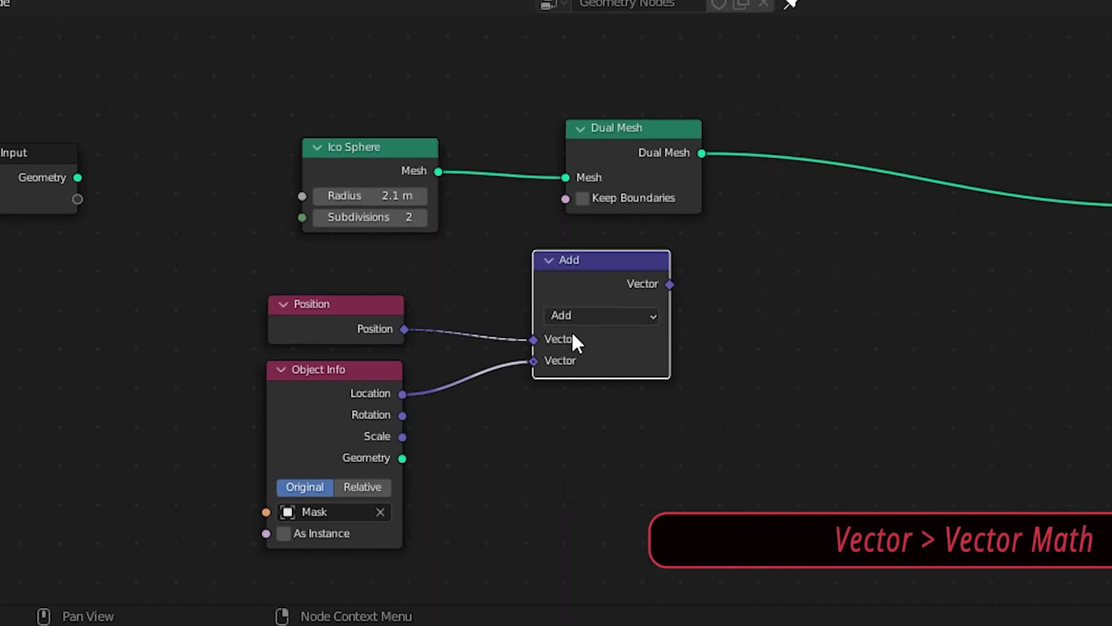
- Set the Vector Math node to Distance and shift it closer to the Position and Object Info nodes
left_click(585, 315)
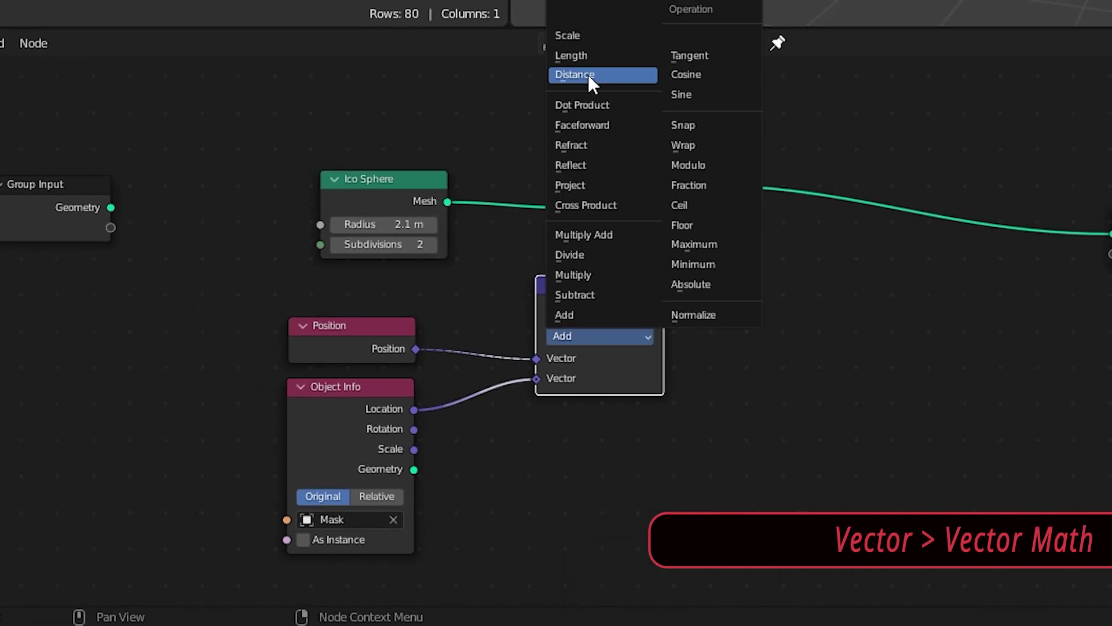
left_click(588, 74)
left_click_drag(595, 298, 561, 316)
- Add a Math node fed by the Distance value and set its operation to Greater Than
left_click_drag(627, 325, 757, 295)
type("math")
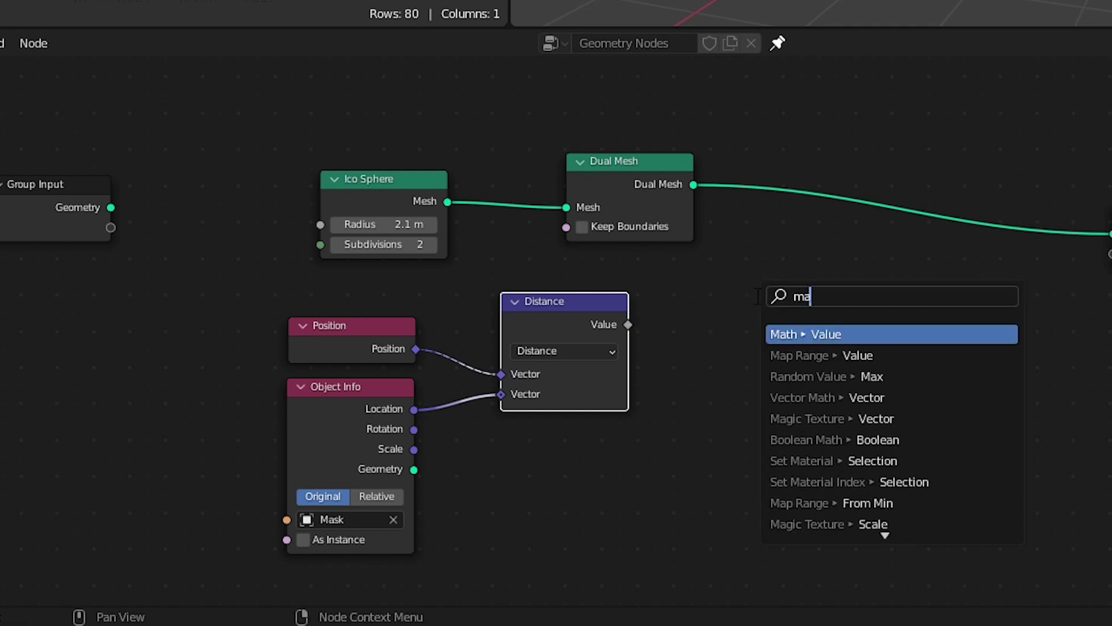
left_click(829, 333)
left_click(789, 313)
left_click(794, 315)
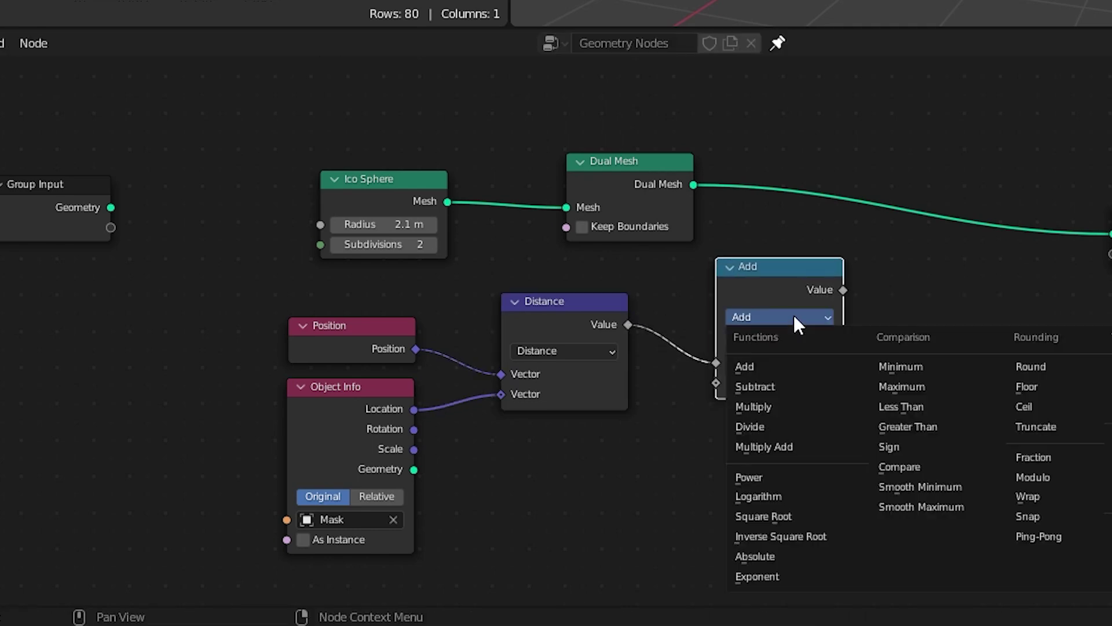
left_click(884, 426)
- Set the Greater Than threshold to 3.000 and place the node beside the Distance node
left_click_drag(320, 285, 584, 482)
left_click_drag(551, 325, 532, 317)
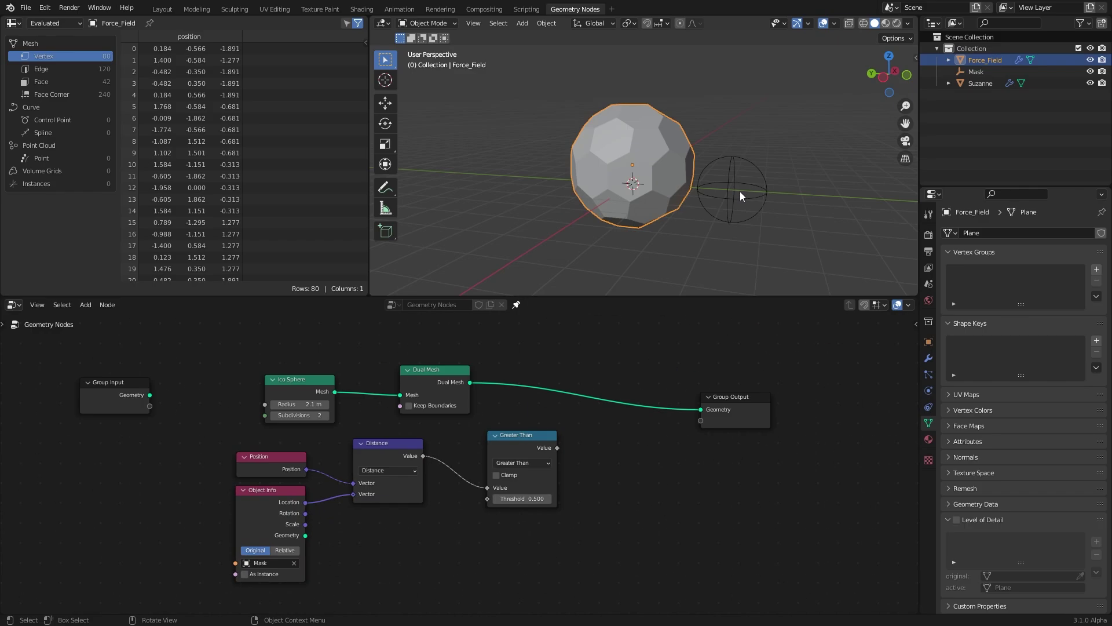
left_click_drag(531, 436, 526, 437)
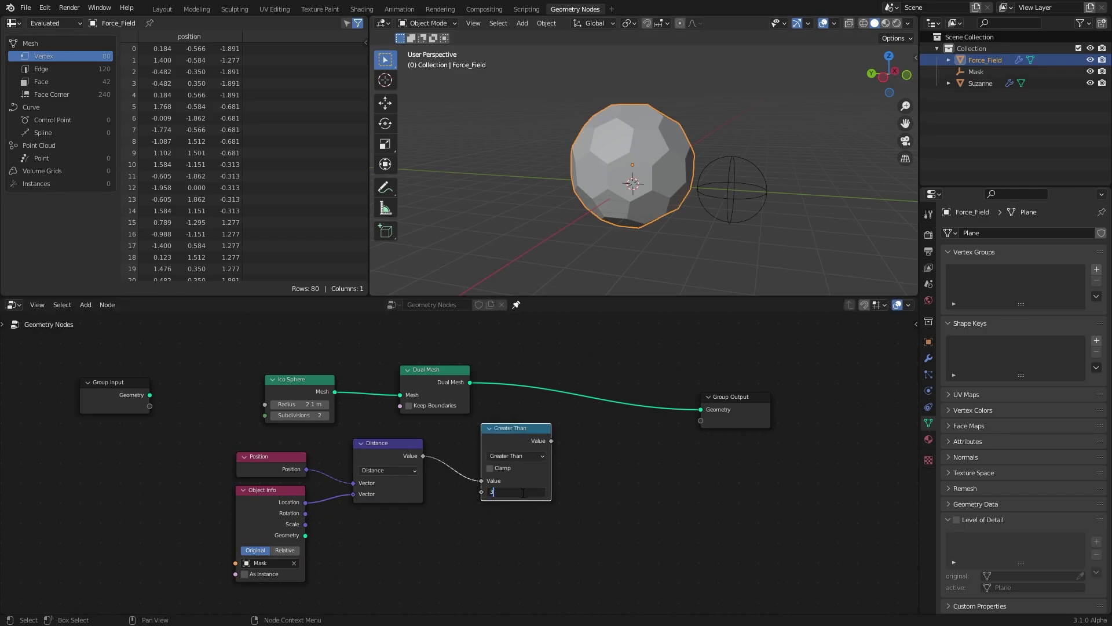
left_click_drag(550, 444, 540, 450)
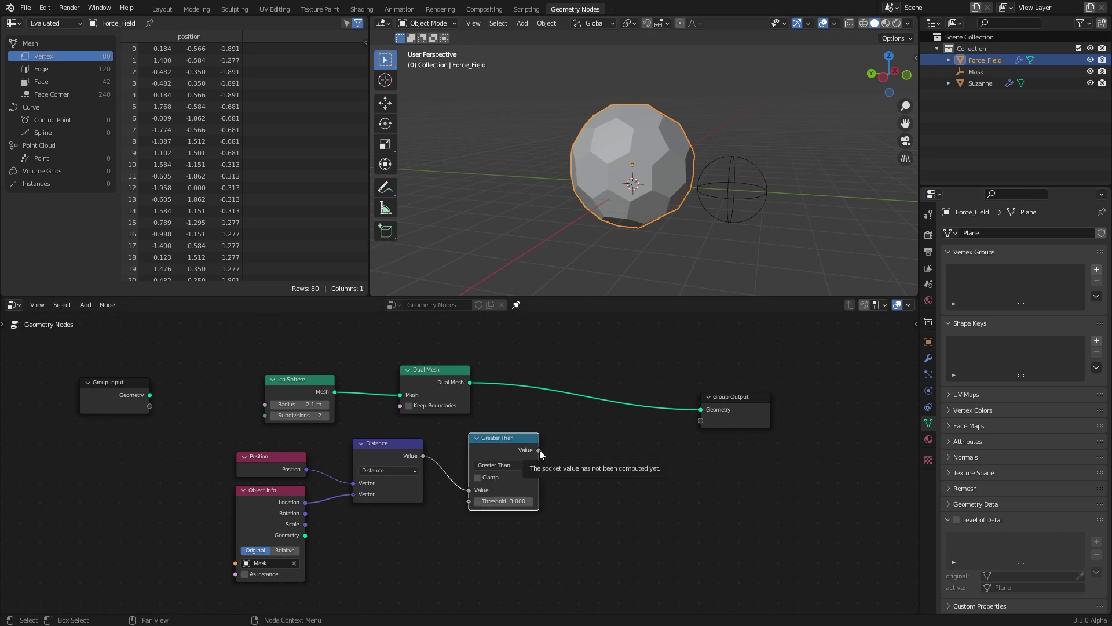
- Insert a Set Material node between Dual Mesh and Group Output, moving the output aside to make room
key("shift+a")
mouse_move(603, 255)
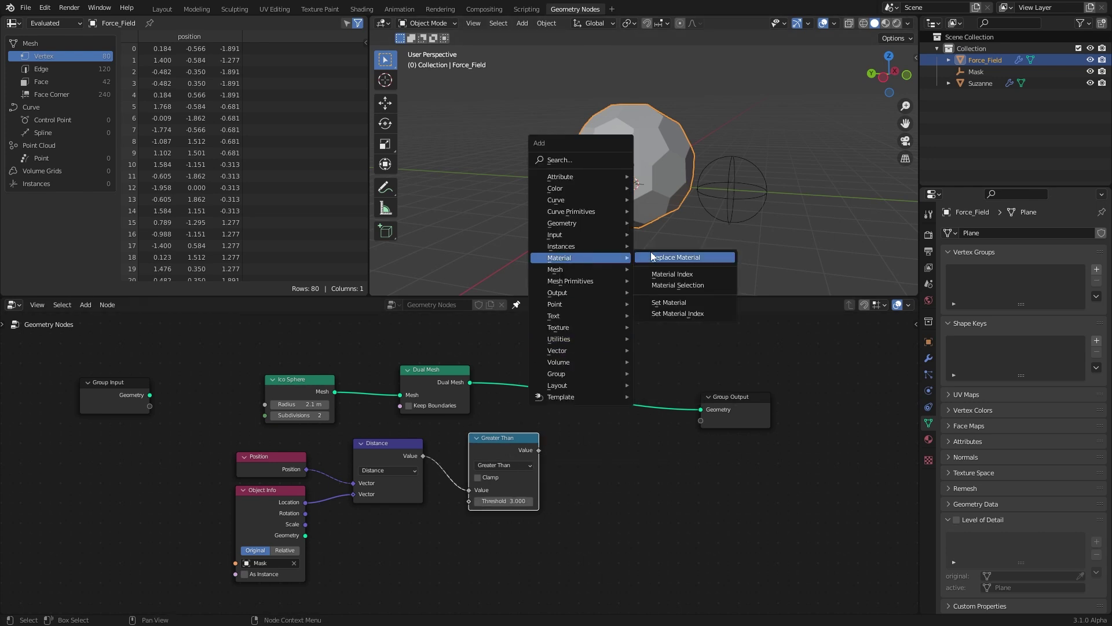
left_click(672, 304)
left_click(675, 390)
left_click_drag(731, 398, 815, 373)
left_click_drag(628, 379, 702, 363)
- Create a material named Demo and assign it in the Set Material node
left_click(928, 439)
left_click(997, 282)
double_click(993, 278)
left_click(929, 358)
left_click(676, 405)
left_click(692, 419)
left_click(929, 439)
left_click(1101, 245)
left_click(929, 358)
- Connect the Greater Than value to the Group Output and name its output attribute mask
left_click_drag(822, 378, 824, 372)
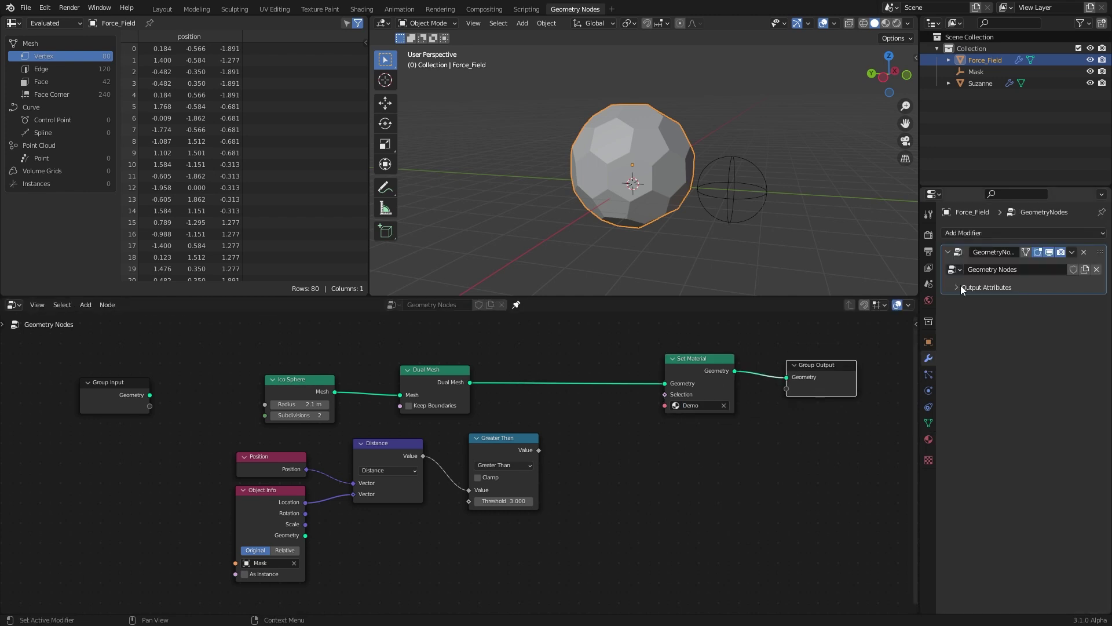
left_click(1035, 305)
type("mask")
key("Return")
mouse_move(365, 59)
left_mouse_down()
mouse_move(367, 101)
mouse_move(366, 58)
left_mouse_up()
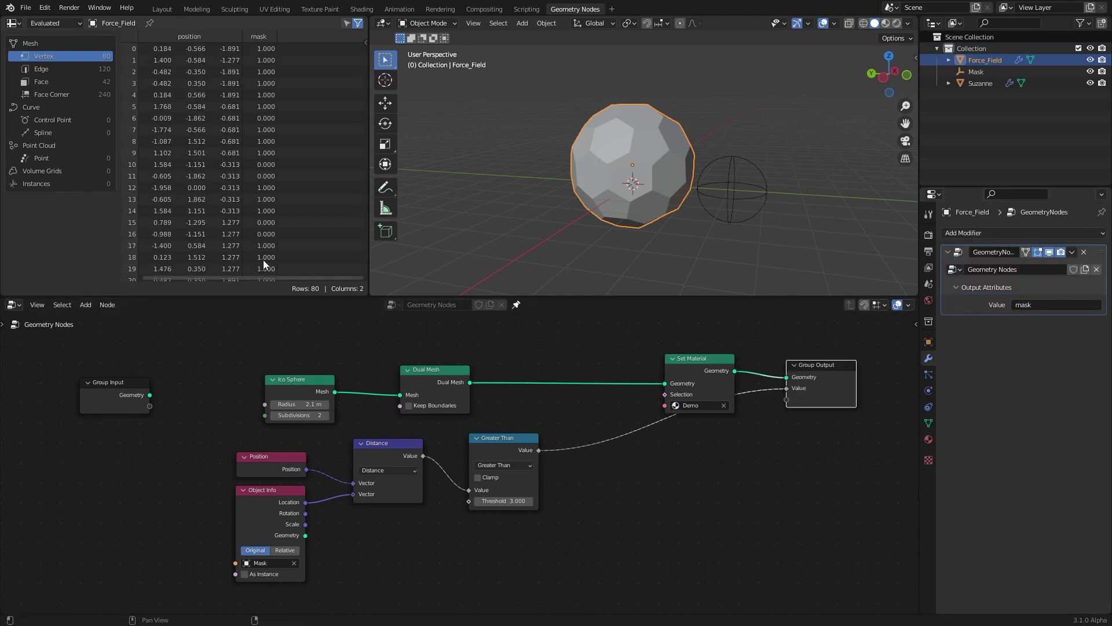
- Turn the spreadsheet area into a shader editor showing the force field's Demo material
left_click(14, 24)
left_click(52, 133)
left_click_drag(235, 296, 233, 307)
key("n")
left_click(246, 23)
left_click(256, 37)
scroll(174, 153, "up", 5)
- Add an Attribute node reading mask to the Demo material and preview its Color output on the force field
key("shift+a")
mouse_move(81, 155)
left_click(162, 182)
left_click(60, 123)
scroll(132, 173, "up", 3)
left_click(97, 200)
type("mask")
key("Return")
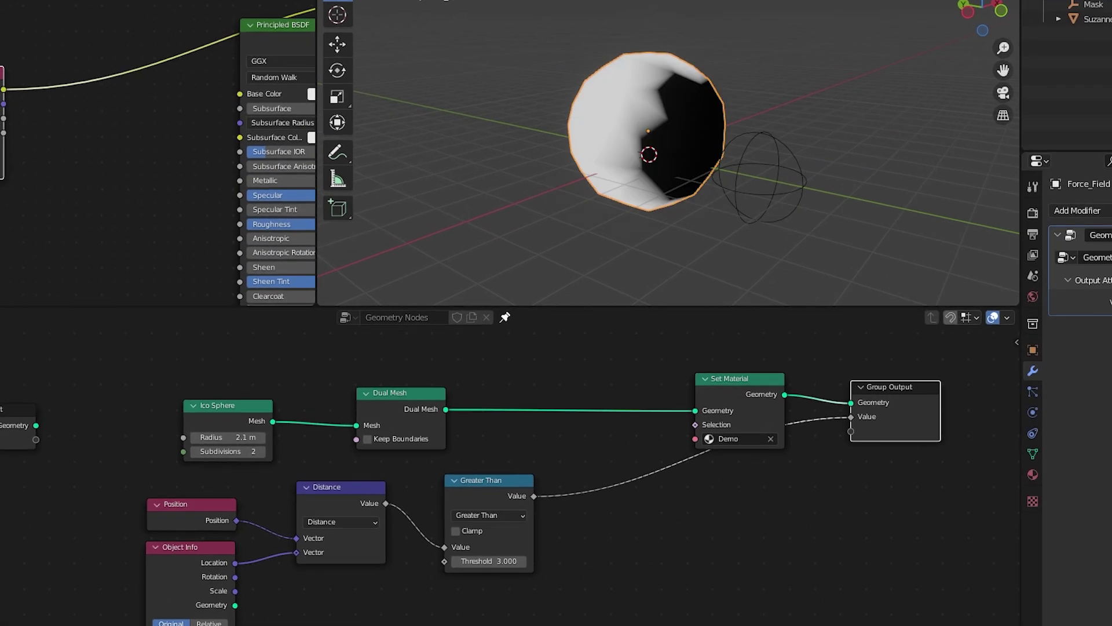
- Set the Greater Than threshold to 3.500 and scale the Mask empty up to about 3.134
middle_click_drag(601, 181, 632, 196)
mouse_move(492, 574)
left_mouse_down()
mouse_move(458, 574)
mouse_move(516, 574)
mouse_move(481, 574)
left_mouse_up()
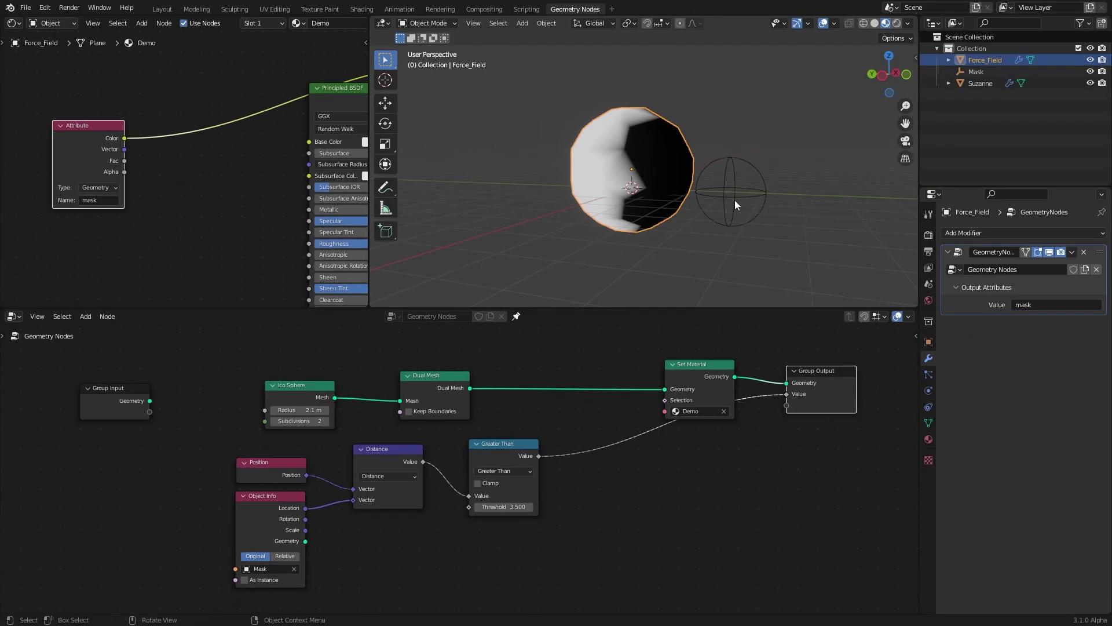
left_click(743, 210)
key("s")
left_click(836, 301)
key("n")
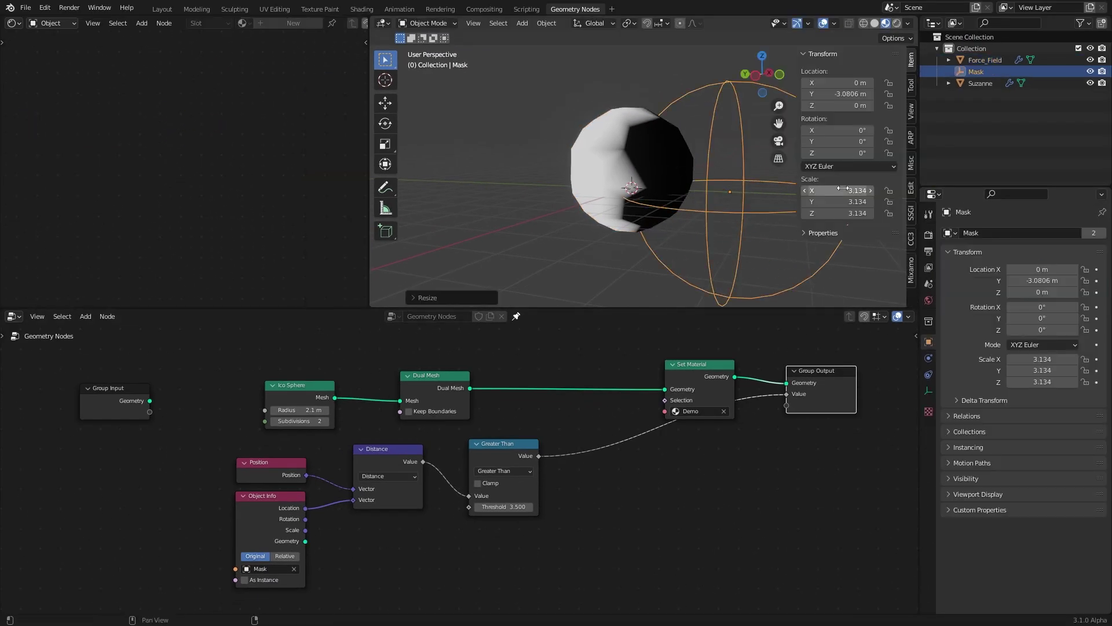
left_click(929, 391)
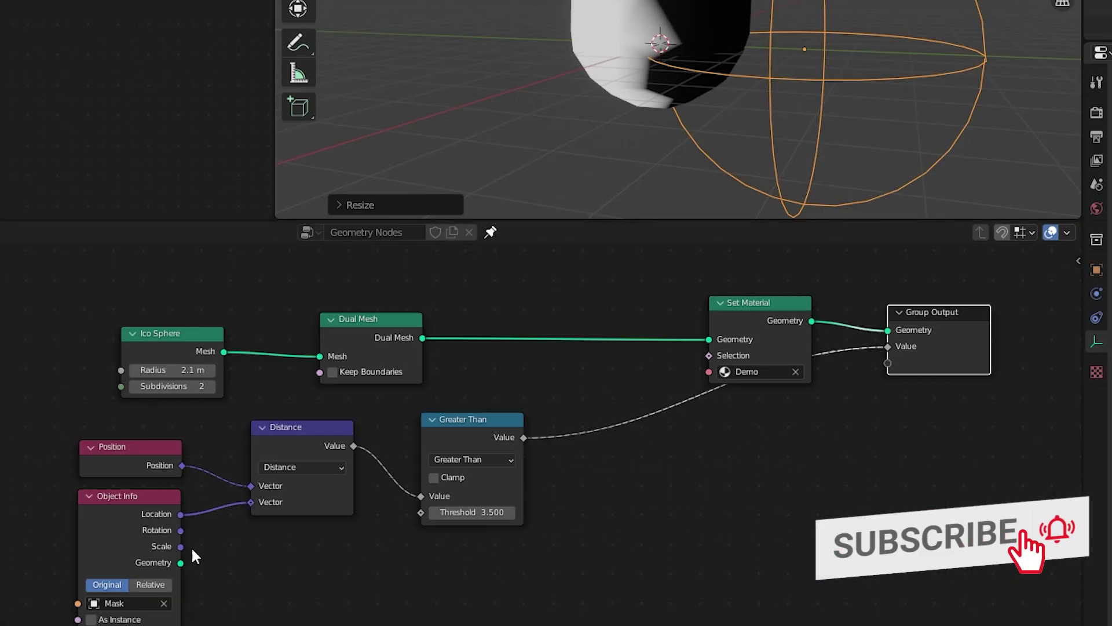
- Drive the Greater Than threshold with the Mask's Scale output and test it by transforming the empty
left_click_drag(305, 529, 469, 507)
key("s")
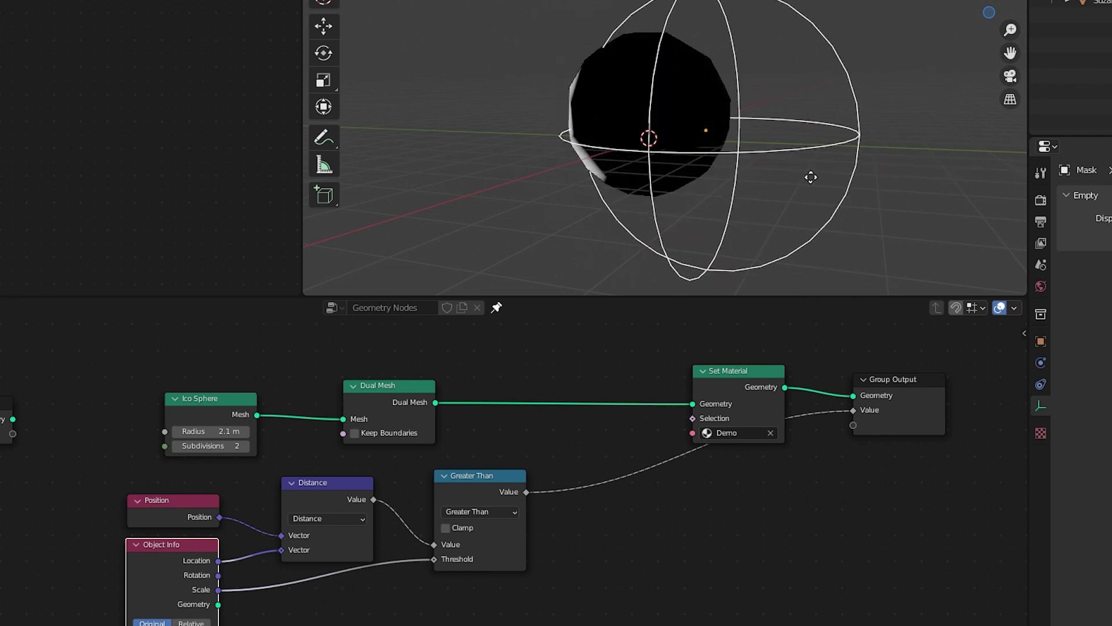
left_click(893, 259)
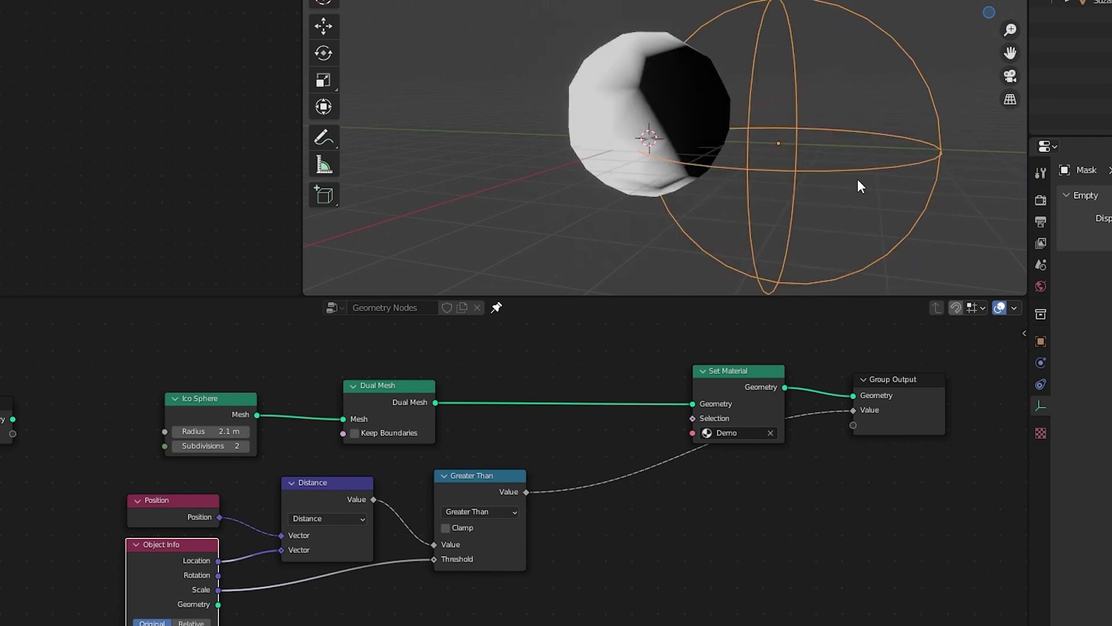
- Insert a Delete Geometry node after Dual Mesh and connect the Greater Than value to its Selection
mouse_move(550, 432)
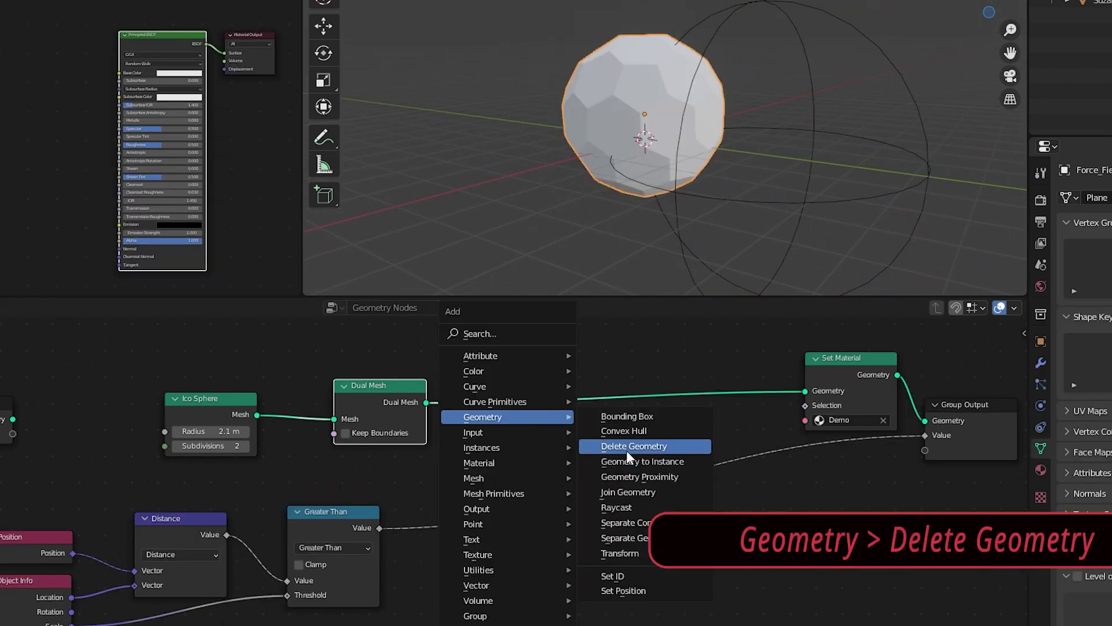
left_click(626, 462)
left_click(559, 370)
scroll(669, 250, "up", 3)
left_click_drag(588, 388, 581, 372)
left_click(380, 529)
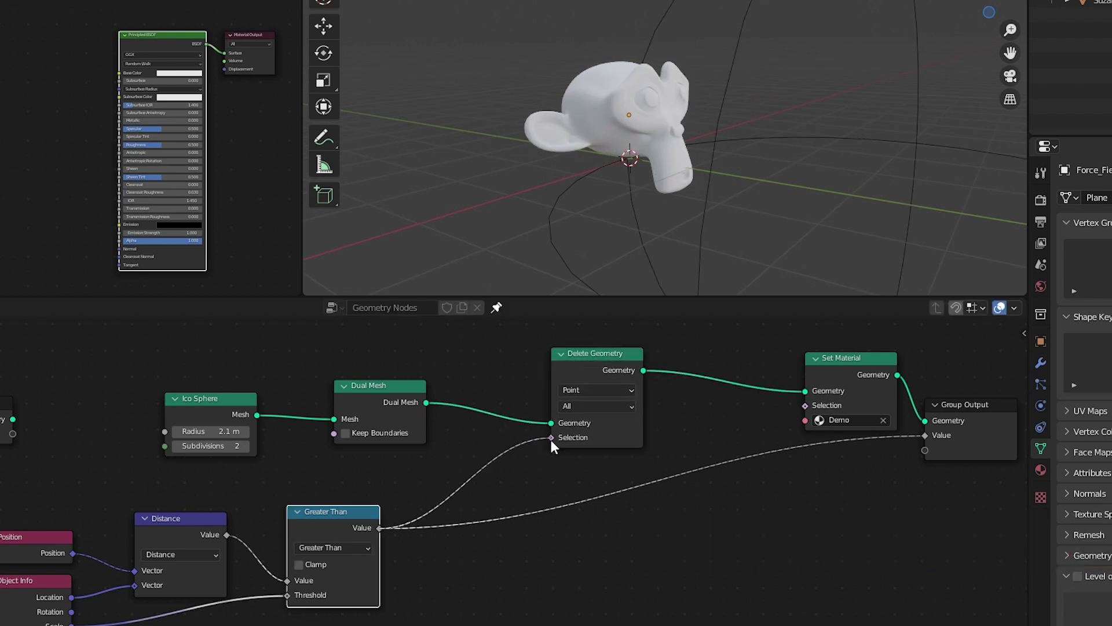
- Rescale the Mask empty to test how much of the force field gets deleted around Suzanne
middle_click_drag(638, 158, 694, 161)
scroll(694, 161, "down", 3)
left_click(755, 190)
key("s")
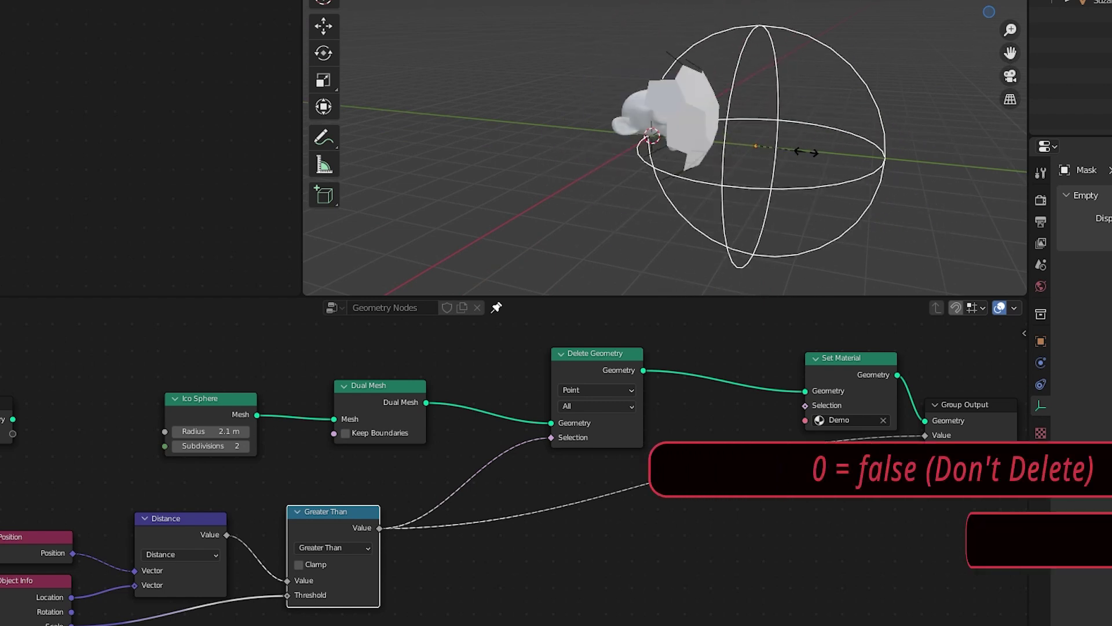
left_click(684, 151)
- Set Delete Geometry to work on faces and raise the Ico Sphere subdivisions to 3
scroll(684, 151, "up", 3)
middle_click_drag(683, 151, 598, 148)
left_click(594, 387)
left_click(586, 433)
middle_click_drag(752, 145, 731, 138)
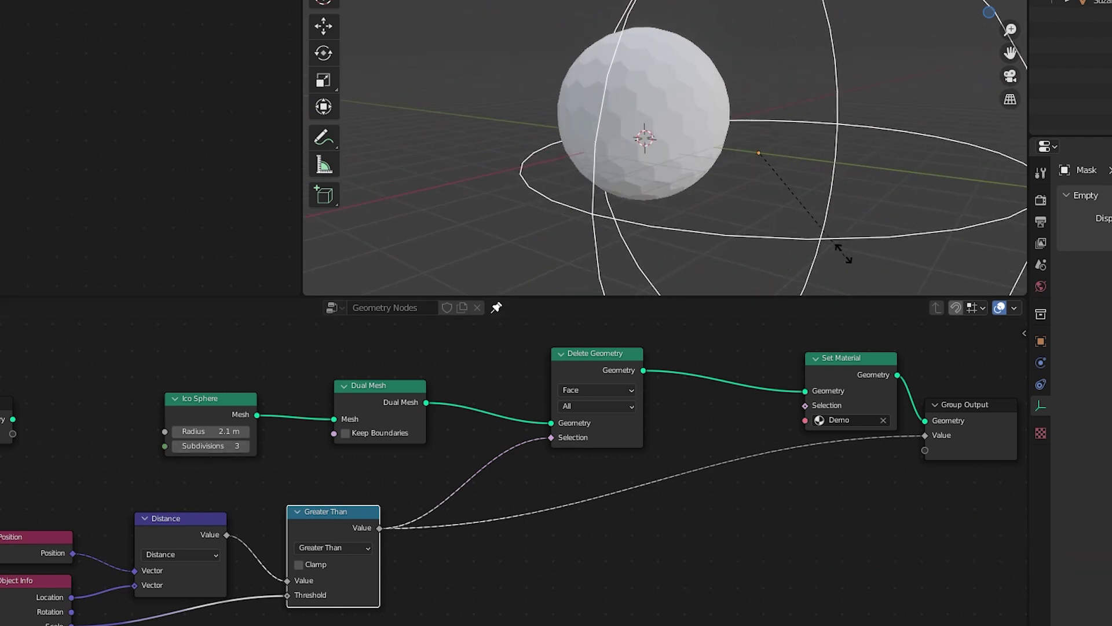
- Enlarge the Mask empty and reposition it so it covers only part of the force field
left_click(811, 229)
key("g")
right_click(722, 143)
middle_click_drag(721, 142, 804, 114)
key("g")
left_click(857, 82)
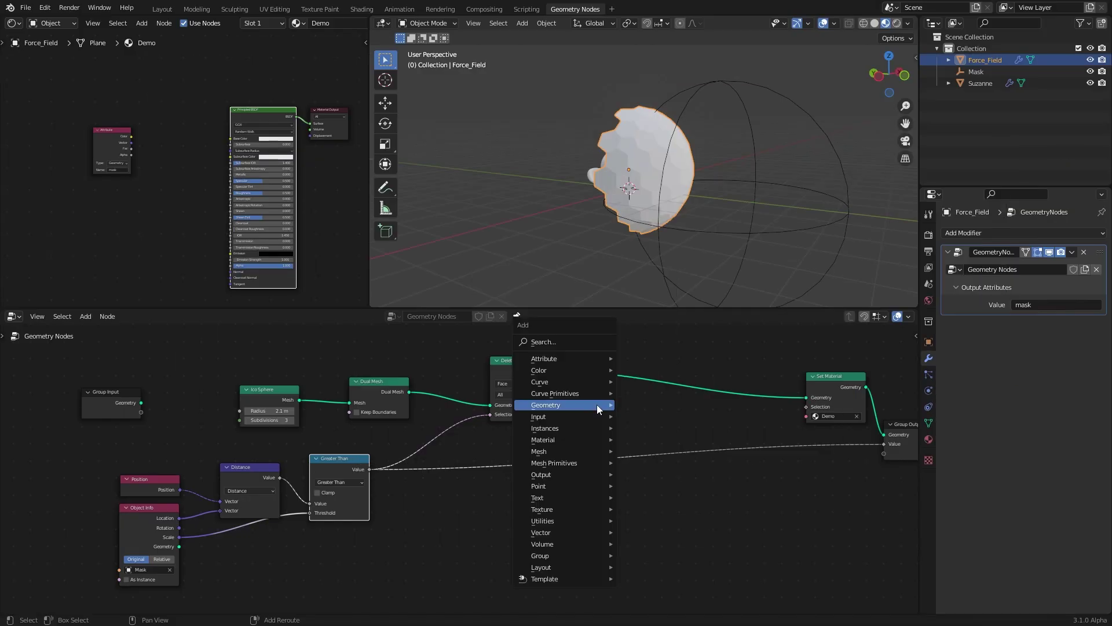
- Insert a Split Edges node between Delete Geometry and Set Material
mouse_move(579, 451)
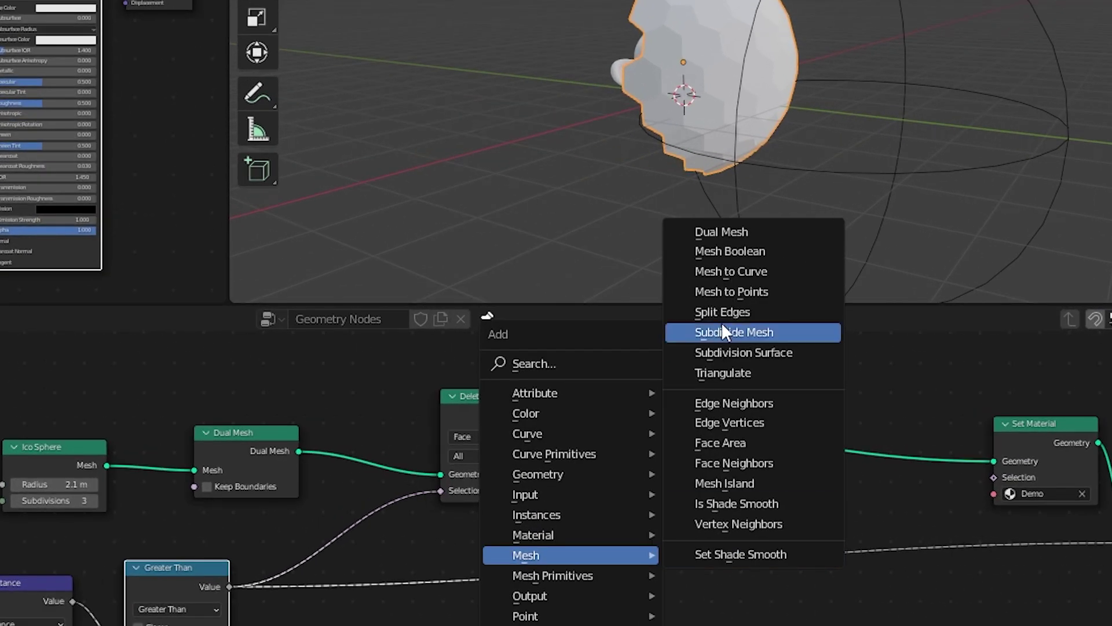
left_click(722, 312)
left_click(608, 398)
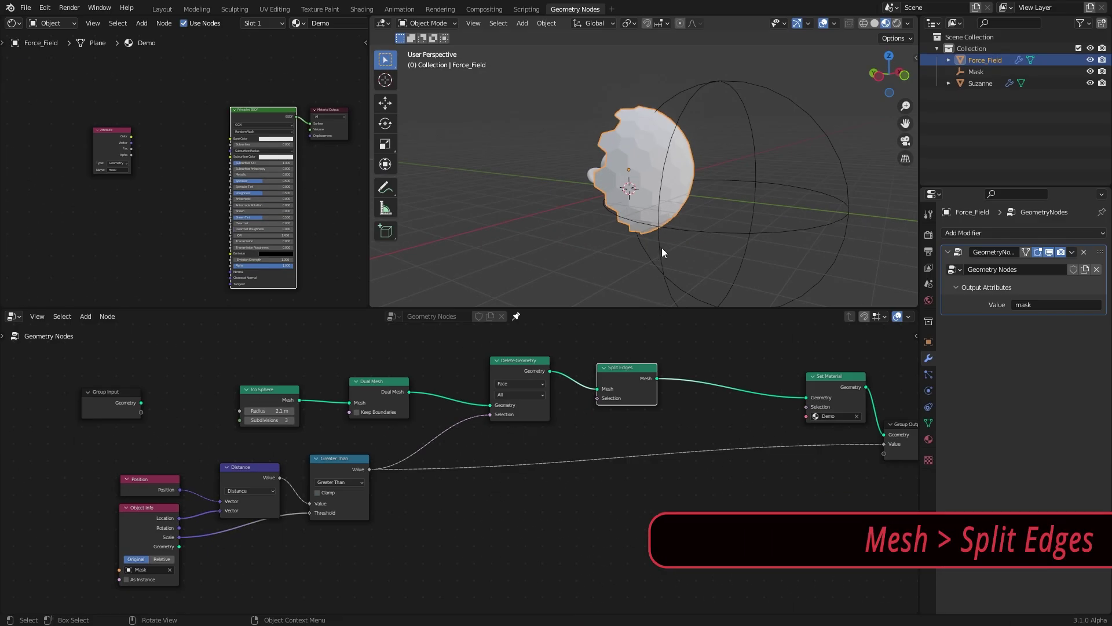
- Add a Smooth modifier to the force field and set its factor to 0.363
left_click(960, 232)
left_click(968, 394)
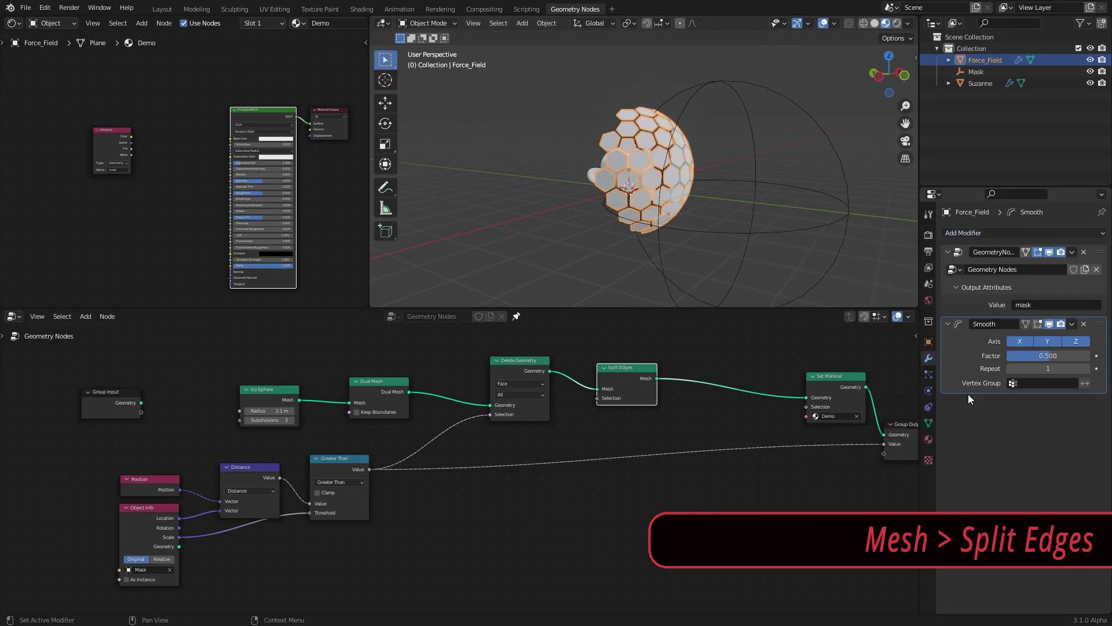
left_click(823, 24)
middle_click_drag(690, 238, 802, 232)
mouse_move(1051, 355)
left_mouse_down()
mouse_move(1066, 356)
mouse_move(1041, 355)
left_mouse_up()
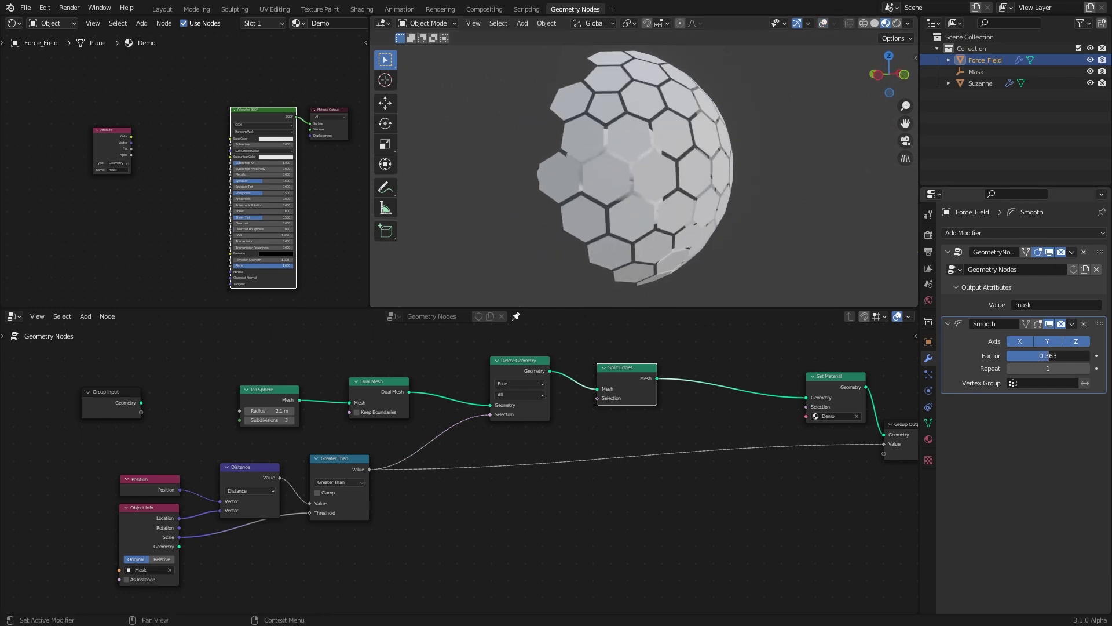
middle_click_drag(742, 214, 714, 231)
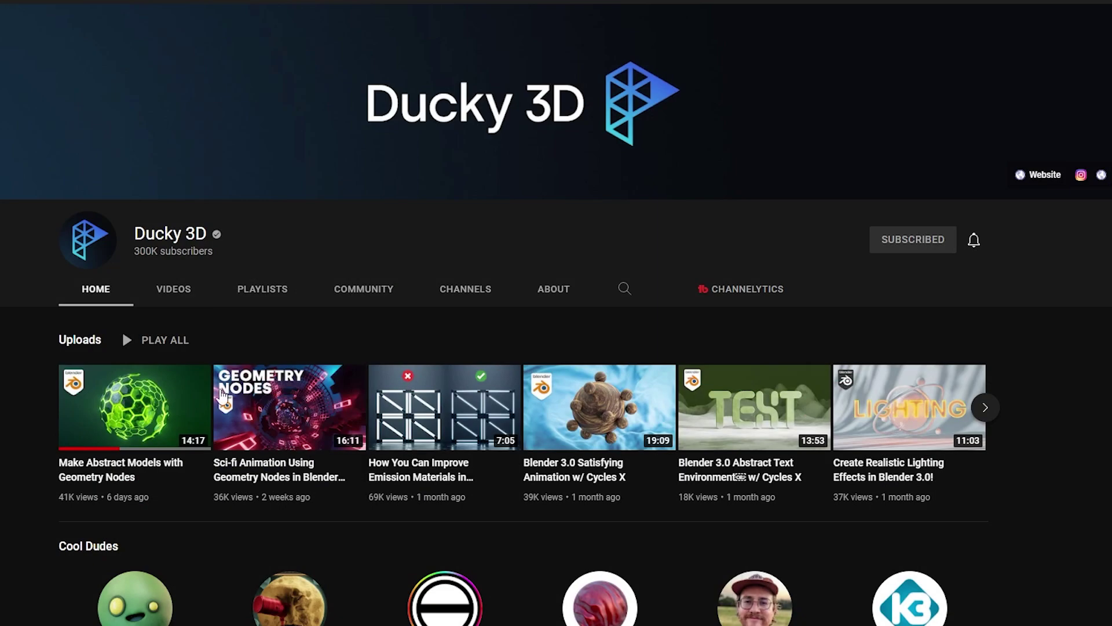
mouse_move(137, 430)
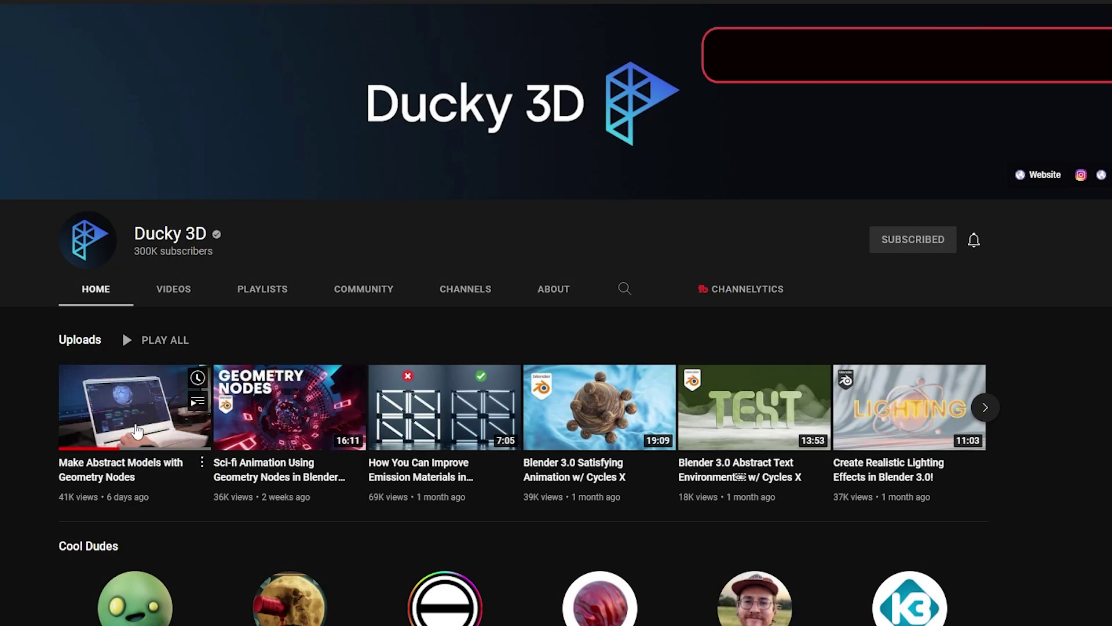
left_click(137, 430)
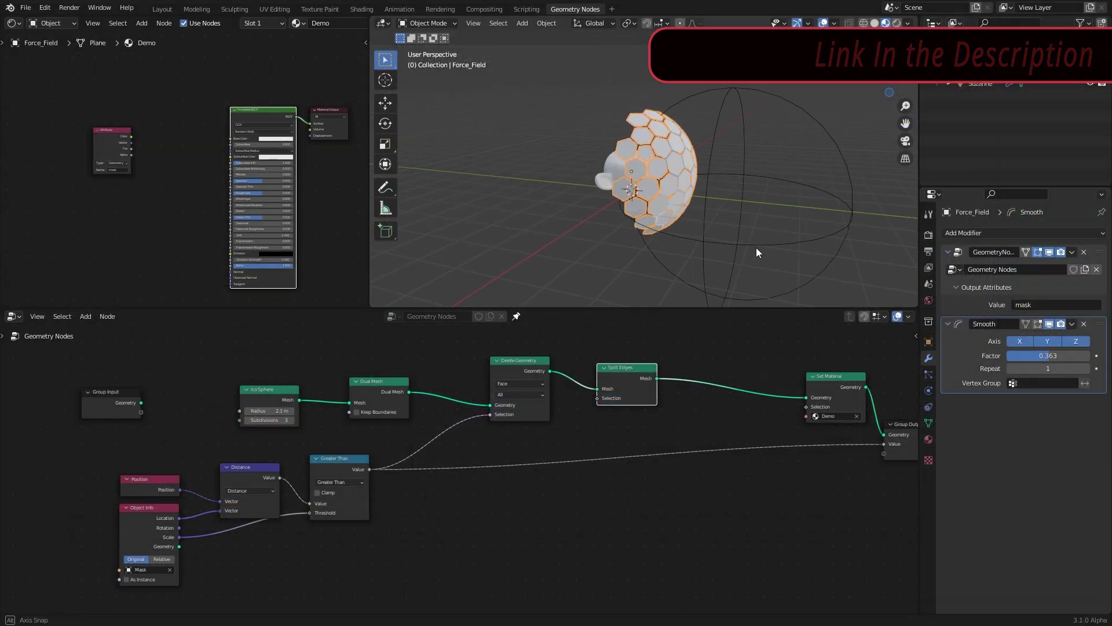
- Duplicate the force field in place and rename the copy Force_Field_Wire
middle_click_drag(717, 239, 699, 238)
middle_click_drag(696, 435, 590, 429)
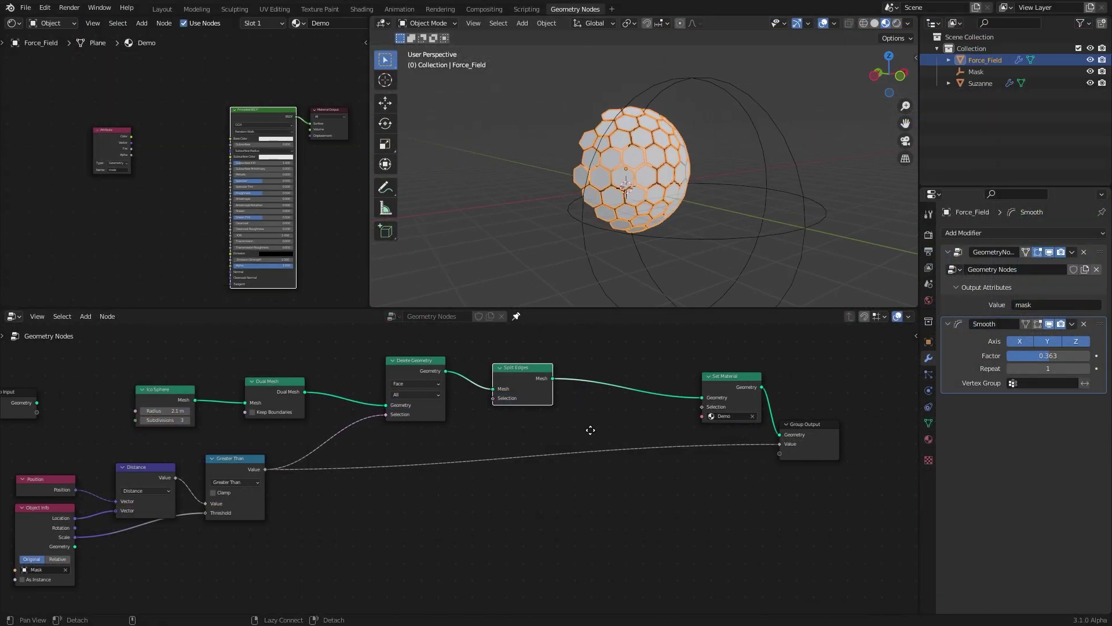
left_click_drag(816, 451, 851, 450)
key("shift+d")
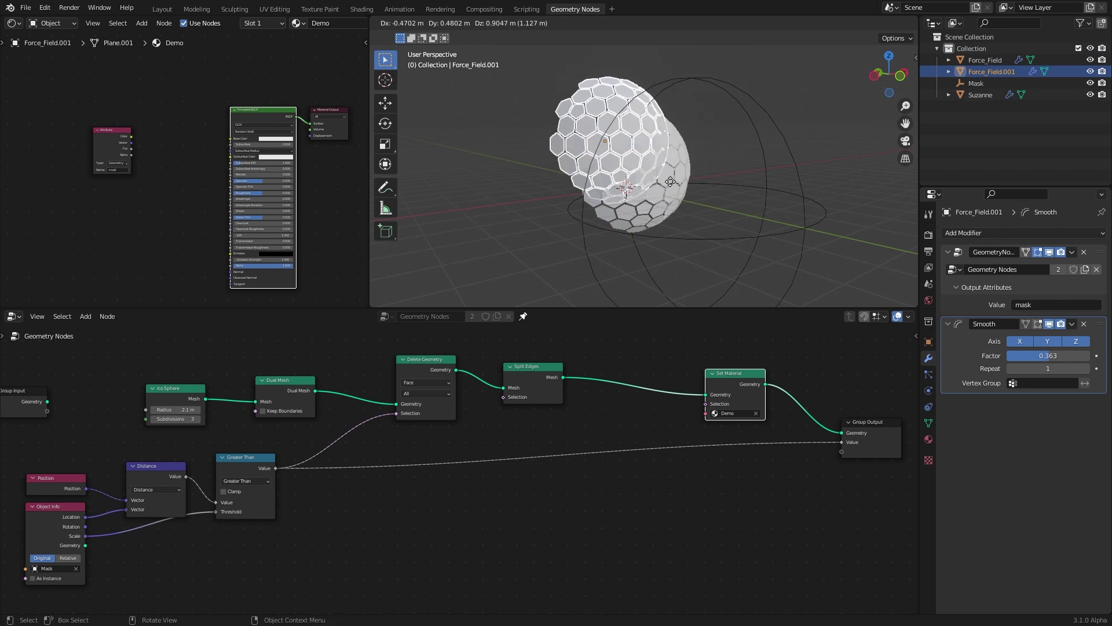
key("Escape")
double_click(991, 74)
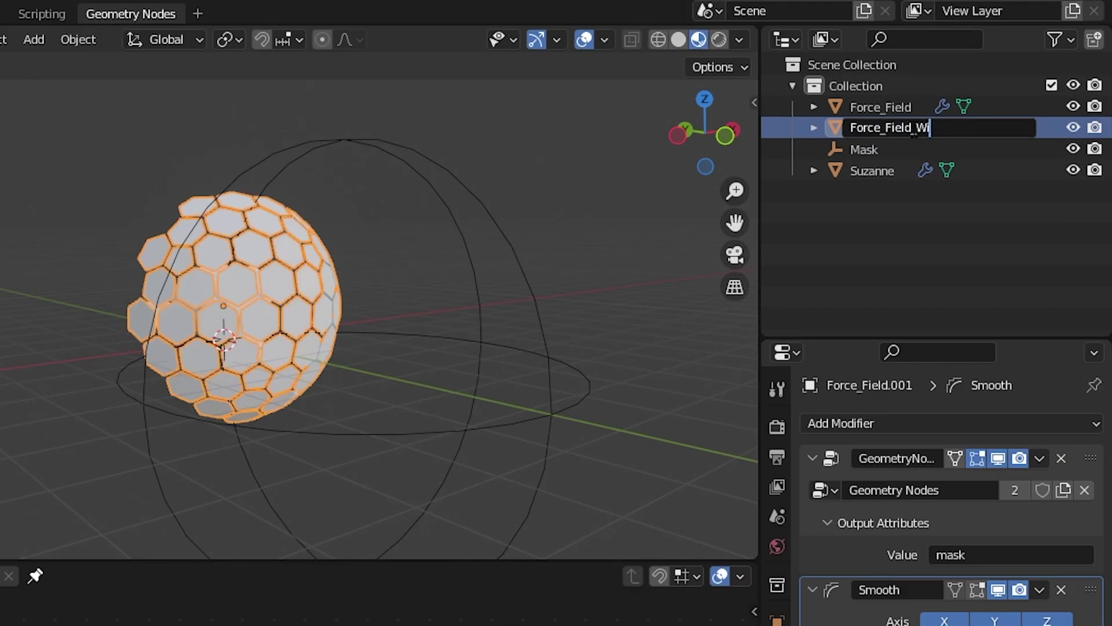
- Remove the copy's Smooth modifier and give it a separate node tree named wire
left_click(1060, 589)
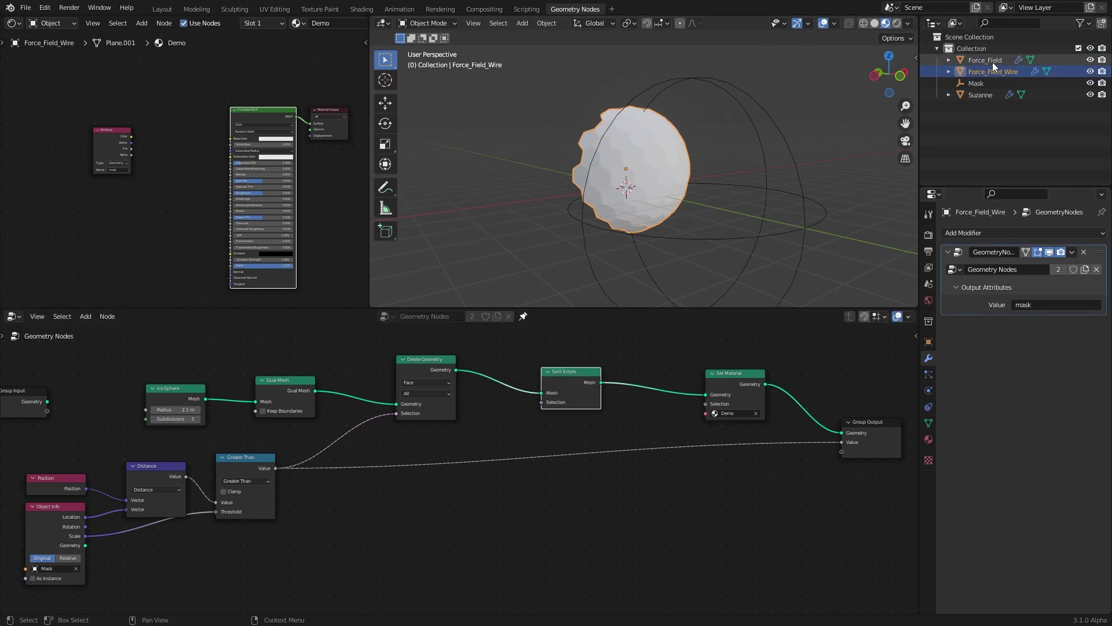
left_click_drag(328, 350, 536, 443)
left_click(556, 430)
left_click(1063, 270)
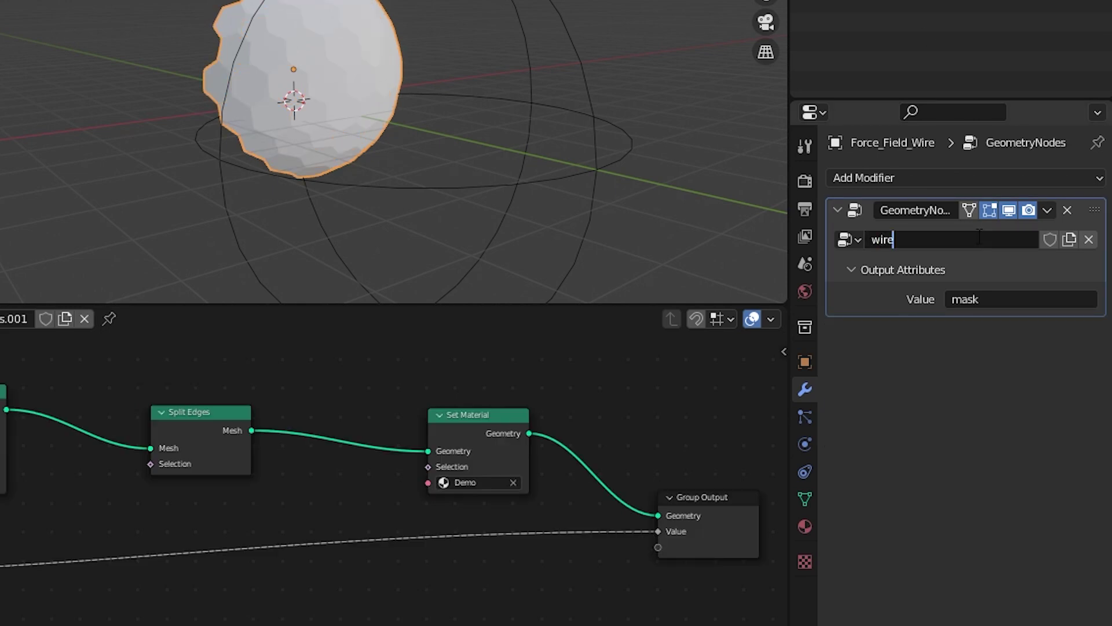
type("fa")
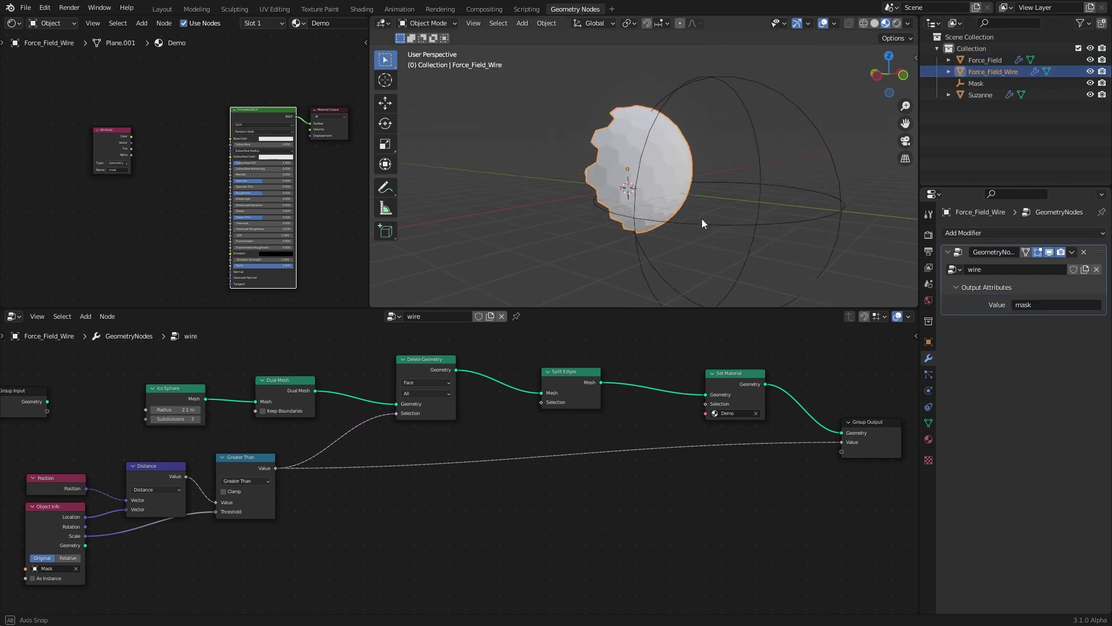
- Remove the Split Edges node from the wire tree while keeping Delete Geometry linked to Set Material
middle_click_drag(701, 218, 684, 276)
left_click(575, 380)
key("ctrl+x")
left_click_drag(434, 364, 436, 362)
middle_click_drag(645, 282, 624, 258)
- Make room before Set Material and insert a Mesh to Curve node after Delete Geometry
left_click_drag(734, 375, 792, 377)
left_click_drag(874, 423, 900, 426)
key("shift+a")
mouse_move(528, 391)
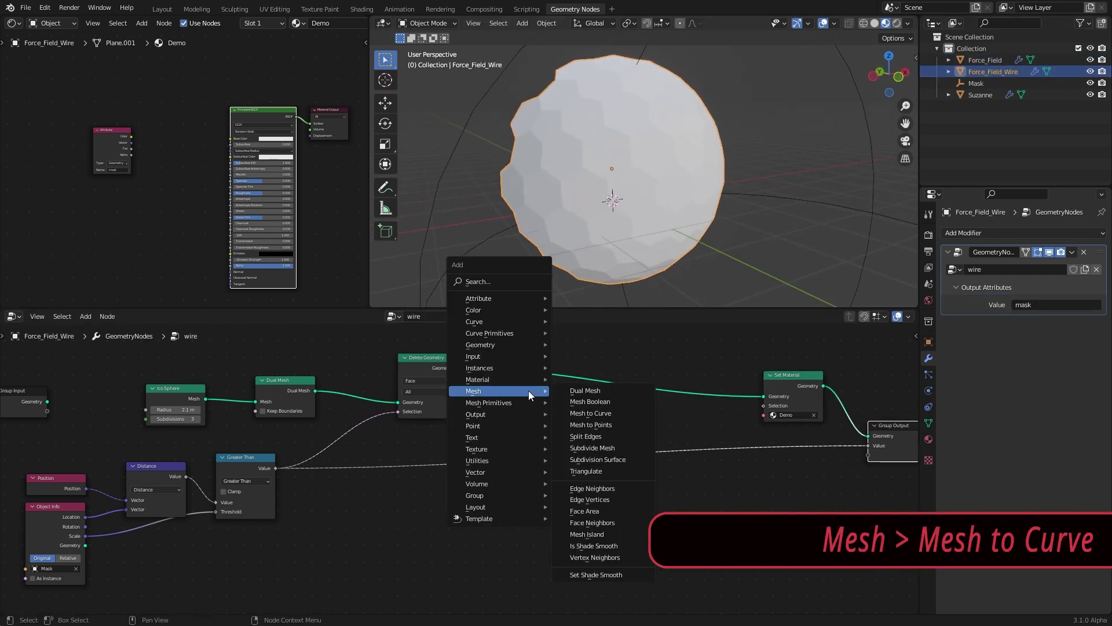
left_click(590, 413)
left_click(542, 383)
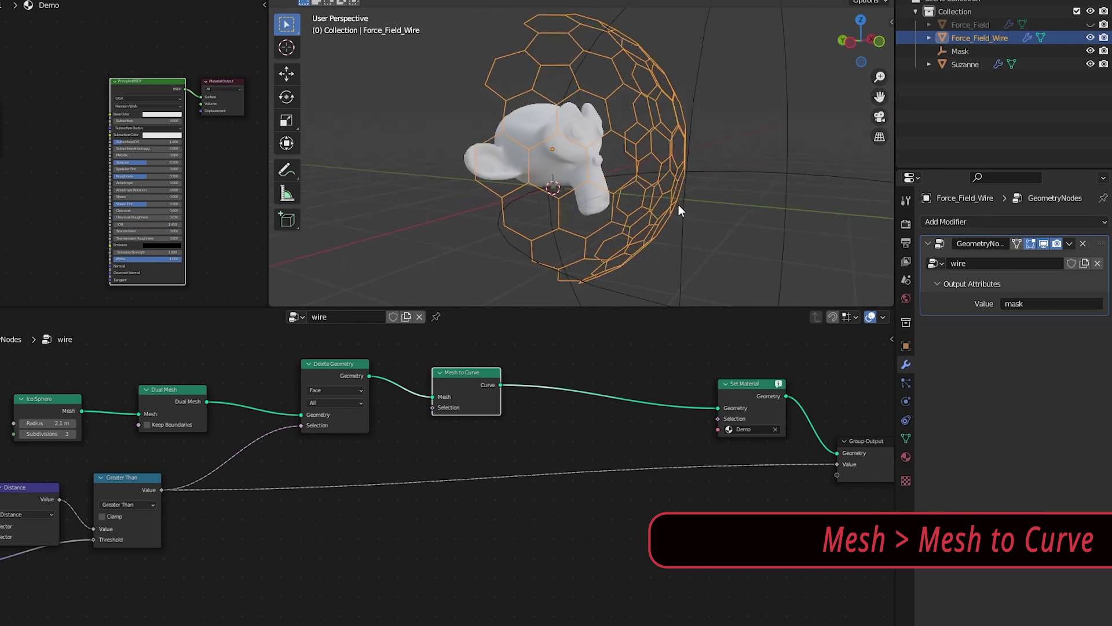
- Insert a Curve to Mesh node between Mesh to Curve and Set Material in the wire tree
middle_click_drag(776, 191, 669, 272)
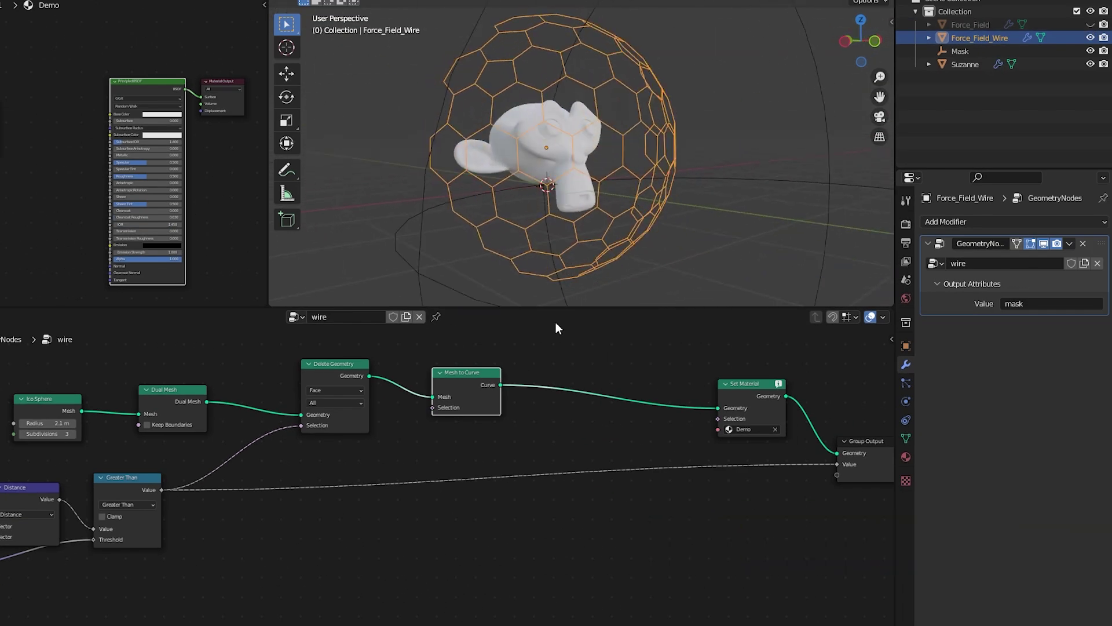
mouse_move(464, 389)
left_mouse_down()
mouse_move(471, 381)
mouse_move(462, 382)
left_mouse_up()
key("shift+a")
mouse_move(514, 401)
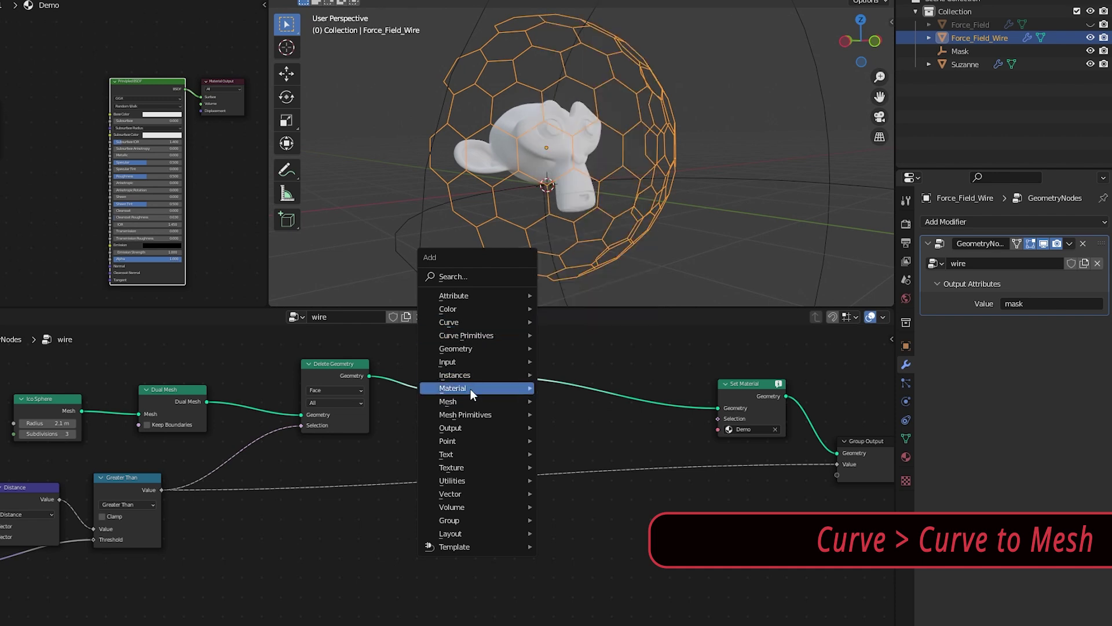
mouse_move(467, 322)
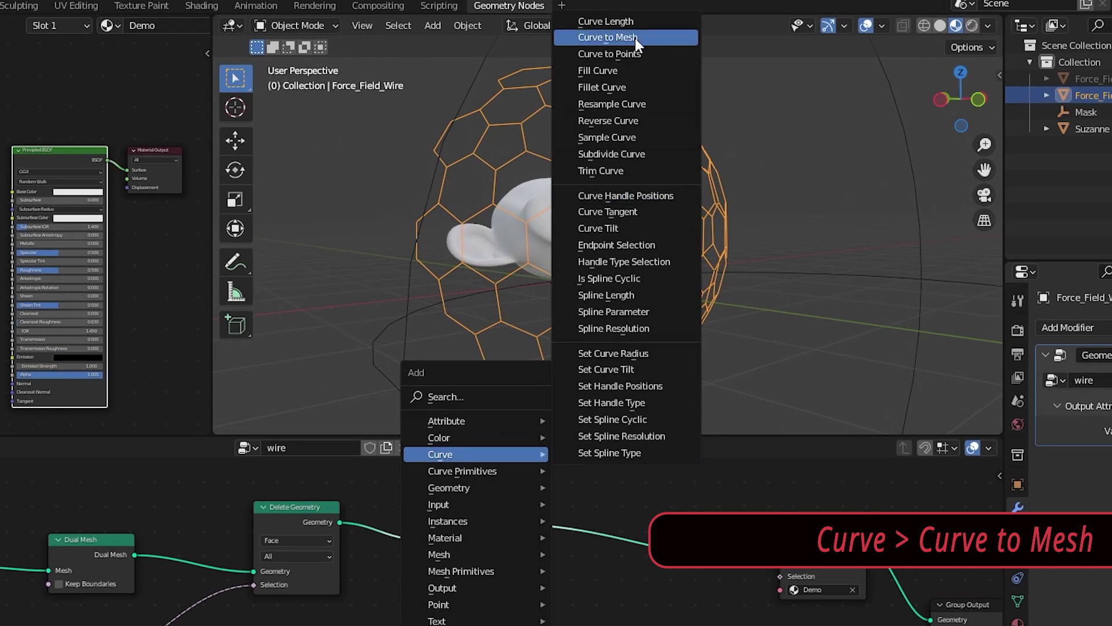
left_click(635, 39)
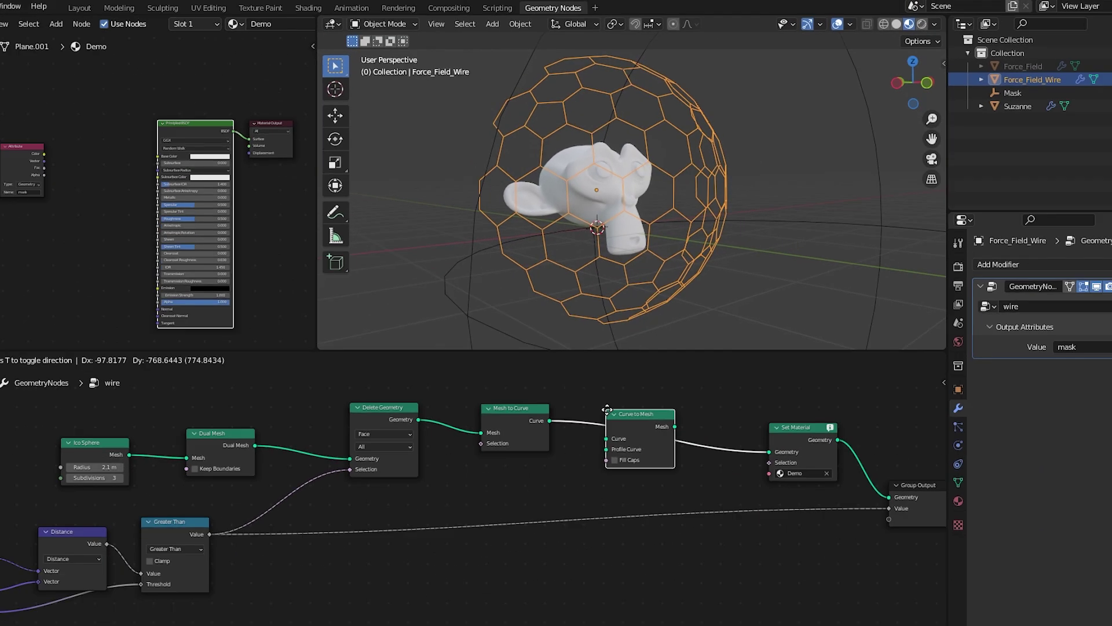
left_click(569, 509)
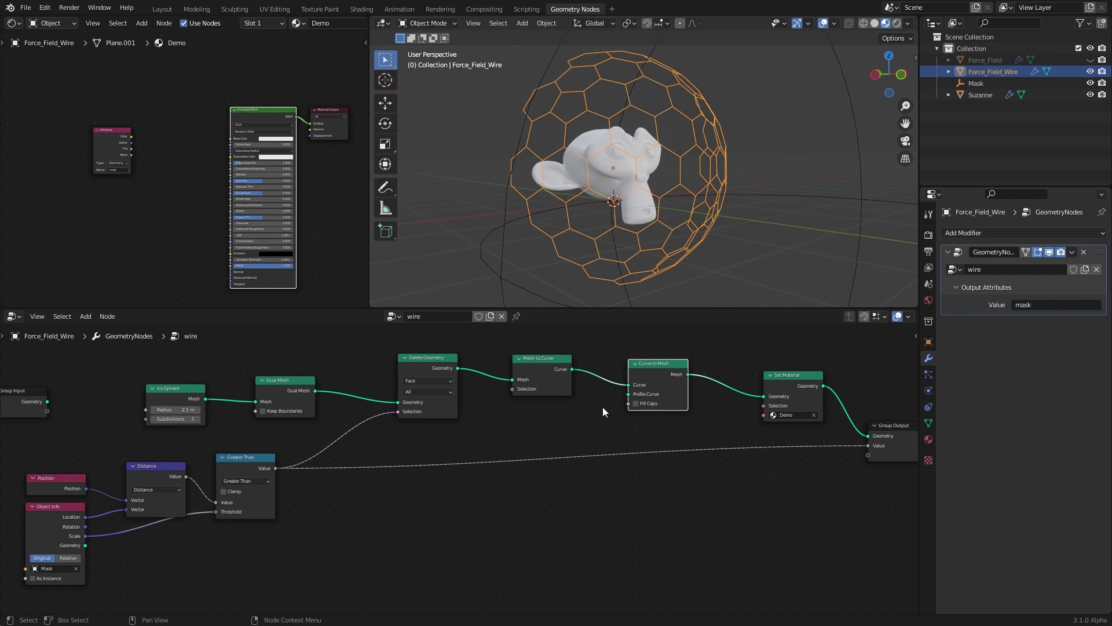
- Add a Curve Circle node below Mesh to Curve and set its resolution to 6
key("shift+a")
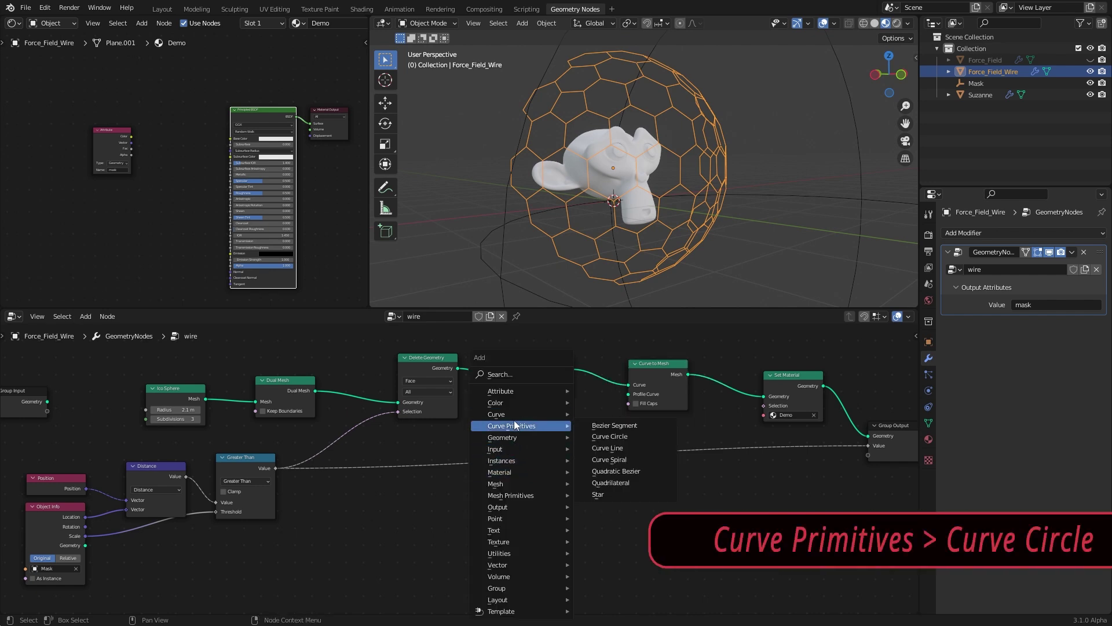
left_click(611, 440)
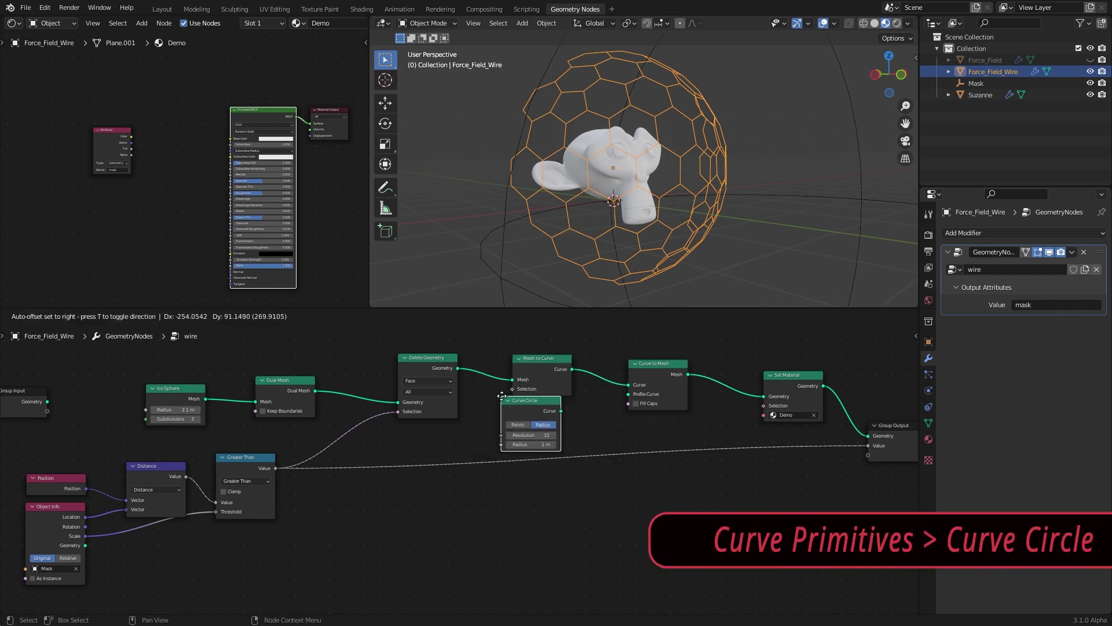
left_click(513, 403)
left_click_drag(539, 405, 541, 409)
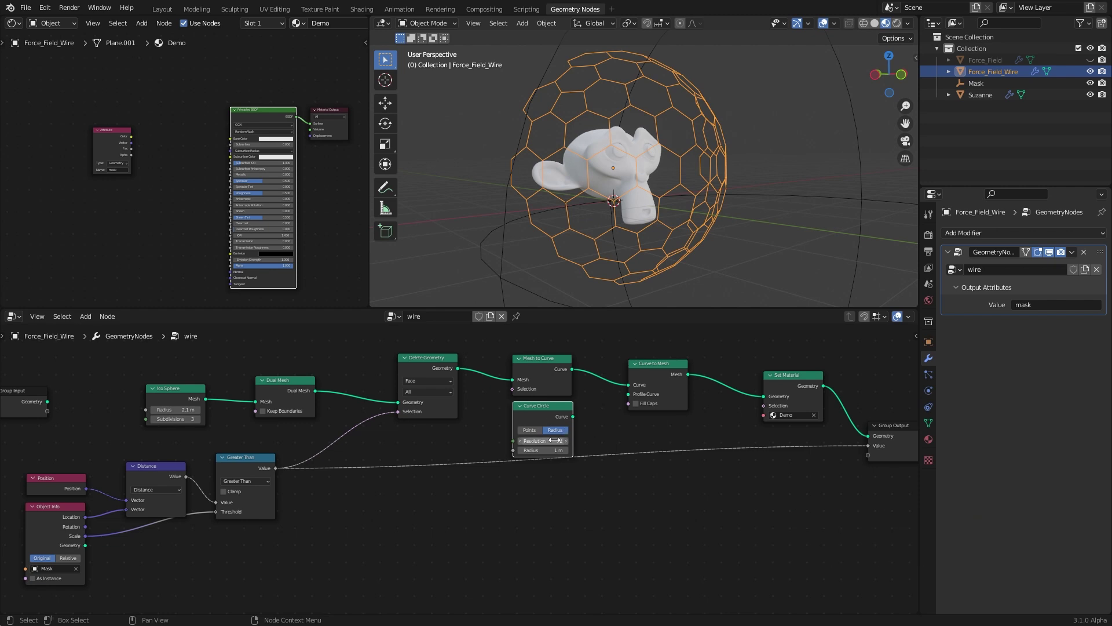
scroll(608, 484, "up", 5)
left_click_drag(608, 484, 539, 548, "alt")
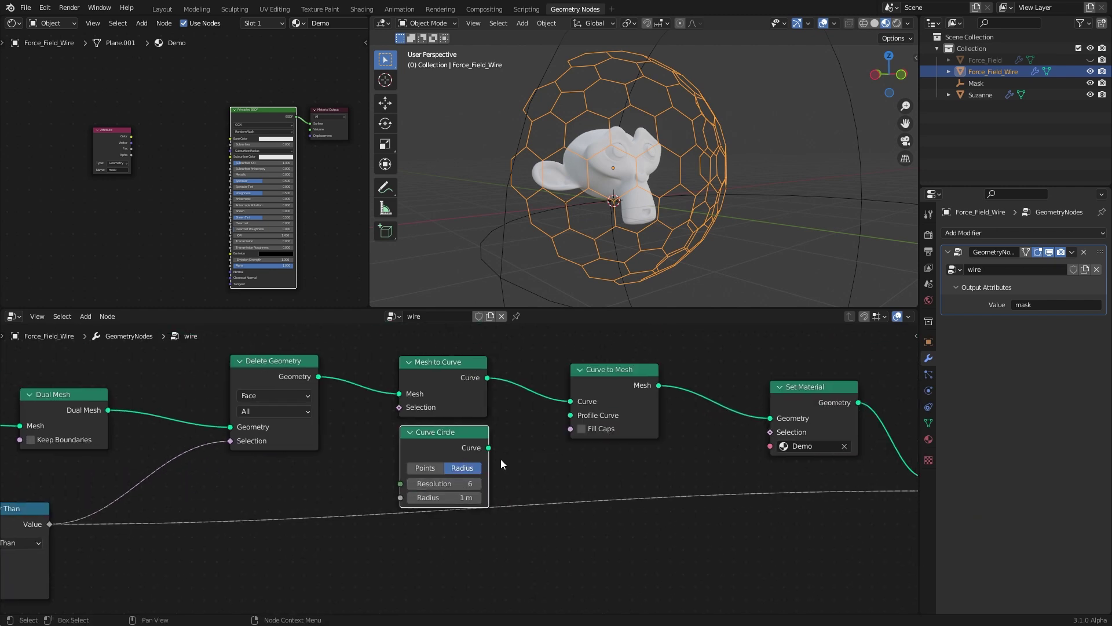
- Link Curve Circle to Curve to Mesh's Profile Curve and set the circle's radius to 0.01 m
left_click_drag(571, 418, 570, 418)
mouse_move(678, 203)
middle_mouse_down()
mouse_move(776, 212)
mouse_move(675, 214)
middle_mouse_up()
left_click_drag(440, 498, 384, 498)
left_click(530, 482)
scroll(756, 251, "up", 5)
middle_click_drag(756, 251, 706, 249)
scroll(769, 250, "down", 5)
- Unhide Force_Field and view it together with the wire around Suzanne
left_click(1090, 61)
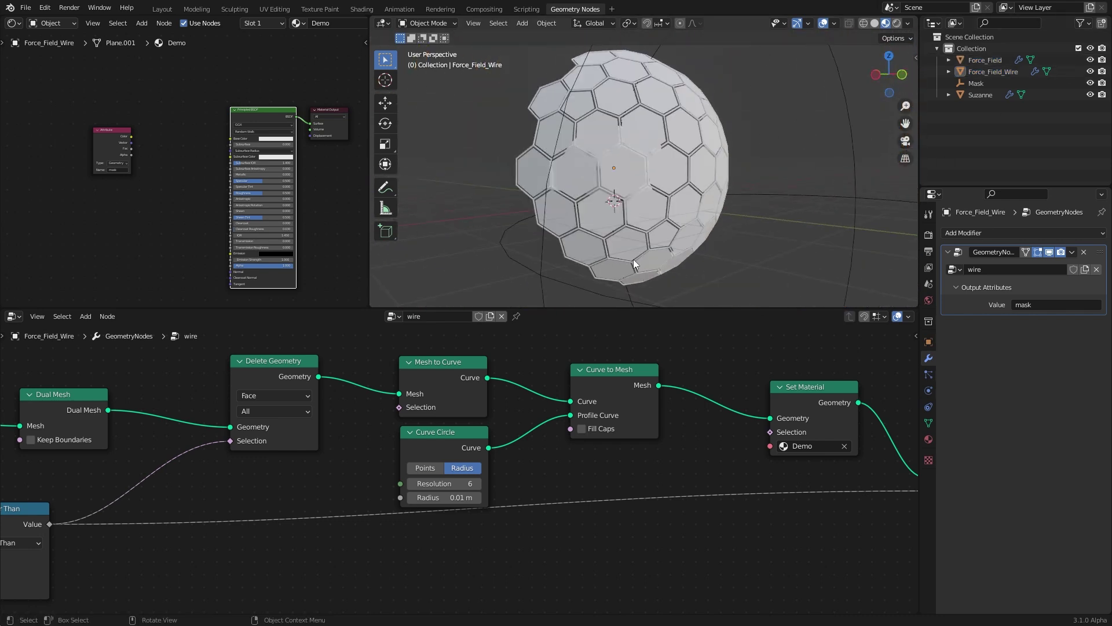
scroll(655, 234, "down", 2)
scroll(656, 234, "up", 2)
middle_click_drag(656, 232, 678, 241)
- Try offsetting the mask with a Math Add node of value 0.320 between Object Info's Scale and Greater Than's Threshold
middle_click_drag(219, 478, 598, 358)
scroll(598, 358, "down", 4)
left_click_drag(448, 383, 573, 374)
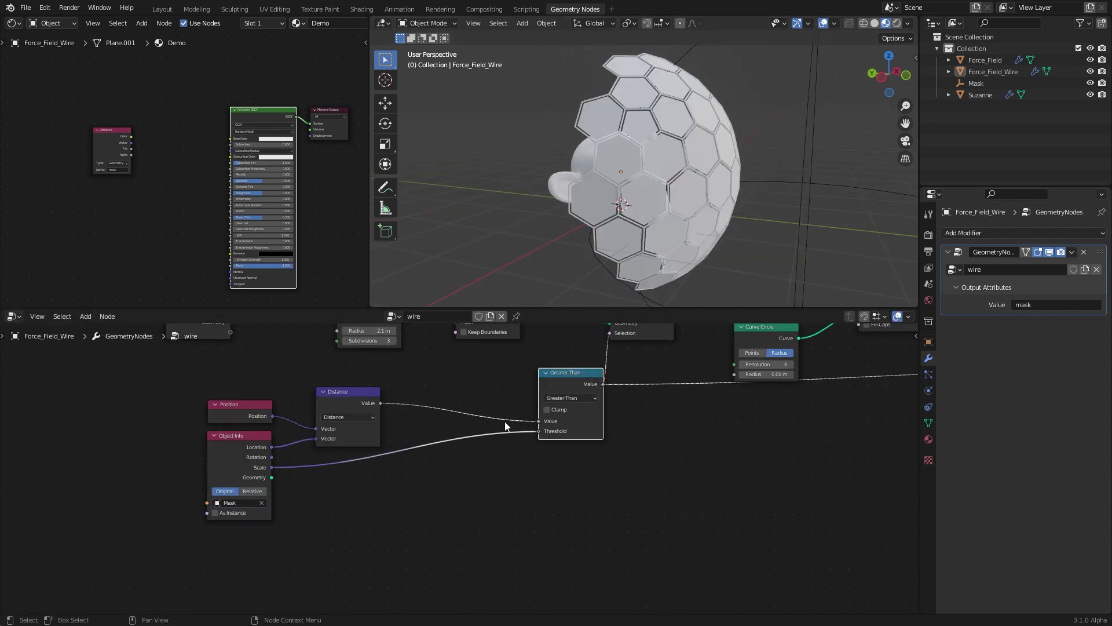
key("shift+a")
mouse_move(440, 553)
left_click(520, 514)
left_click(371, 430)
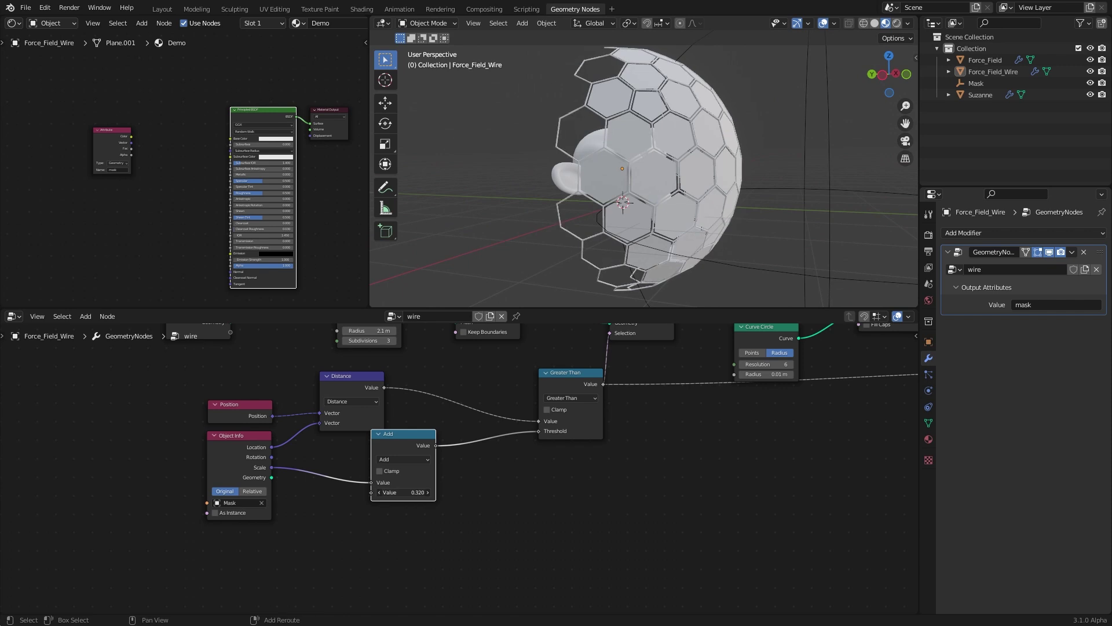
key("Home")
left_click_drag(360, 459, 281, 470)
- Set the wire tree's Delete Geometry domain to Edge and hide the viewport overlays
scroll(419, 479, "up", 5)
middle_click_drag(416, 462, 514, 532)
scroll(507, 516, "up", 1)
scroll(508, 516, "up", 1)
left_click(523, 445)
left_click(512, 458)
middle_click_drag(643, 255, 666, 168)
scroll(607, 193, "up", 4)
scroll(597, 185, "down", 3)
key("alt+shift+z")
left_click(515, 444)
scroll(623, 231, "down", 2)
mouse_move(622, 232)
middle_mouse_down()
mouse_move(749, 230)
mouse_move(558, 213)
mouse_move(611, 223)
middle_mouse_up()
- Spread out the wire tree's nodes to make room between Distance and Greater Than
scroll(547, 327, "down", 4)
left_click_drag(368, 496, 446, 488)
middle_click_drag(446, 488, 561, 435)
left_click_drag(391, 361, 409, 354)
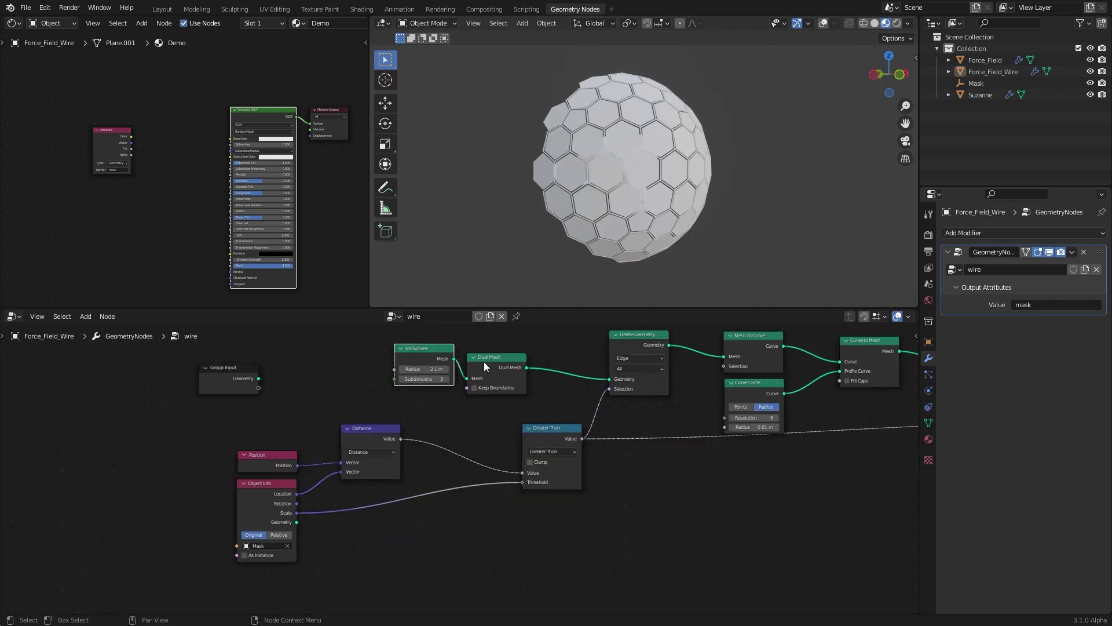
scroll(364, 437, "up", 3)
middle_click_drag(364, 437, 426, 381)
left_click_drag(428, 381, 420, 372)
left_click_drag(647, 376, 670, 426)
left_click_drag(307, 441, 89, 454)
left_click_drag(416, 371, 209, 372)
- Add a Noise Texture node below the Distance node
key("shift+a")
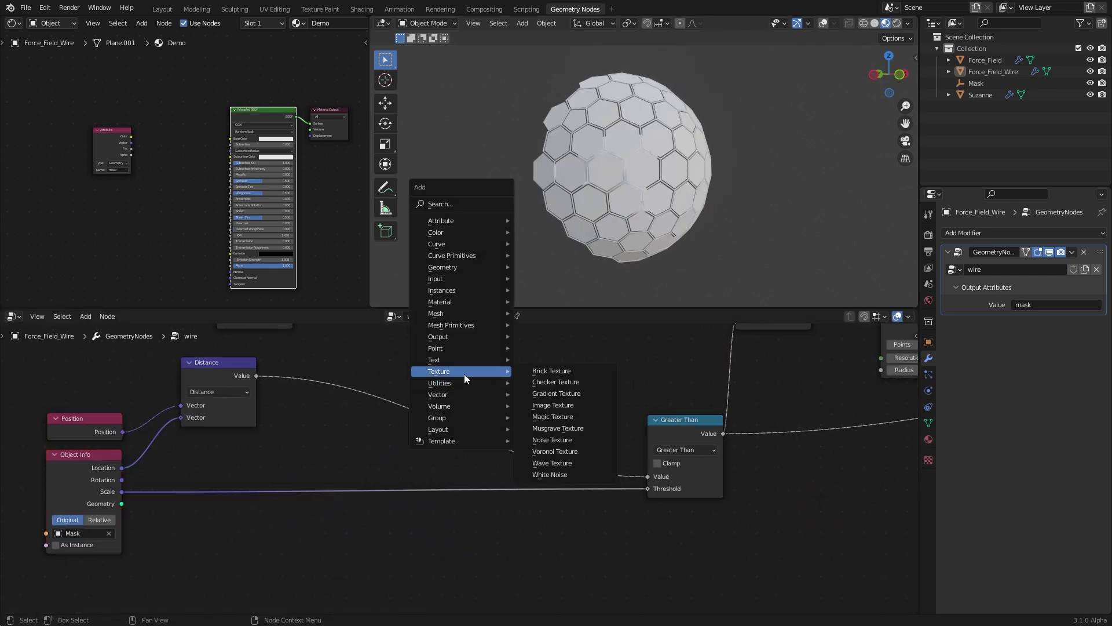
left_click(551, 440)
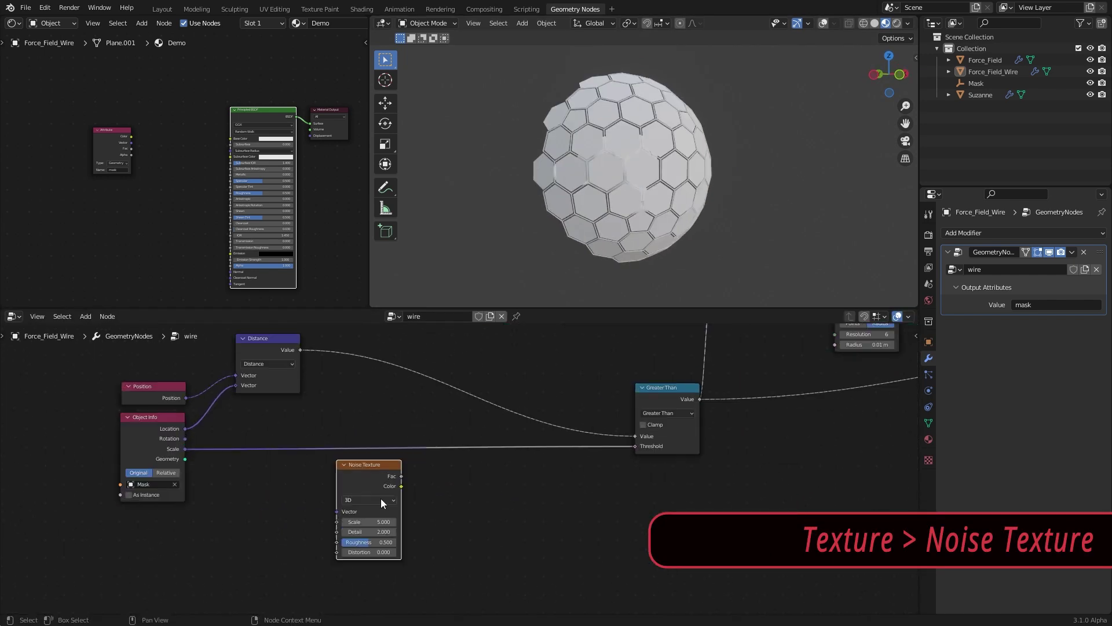
left_click(334, 519)
- Combine the distance and noise Fac before Greater Than with a MixRGB node set to Difference at factor 0.517
key("shift+a")
mouse_move(419, 398)
left_click(475, 282)
left_click(481, 400)
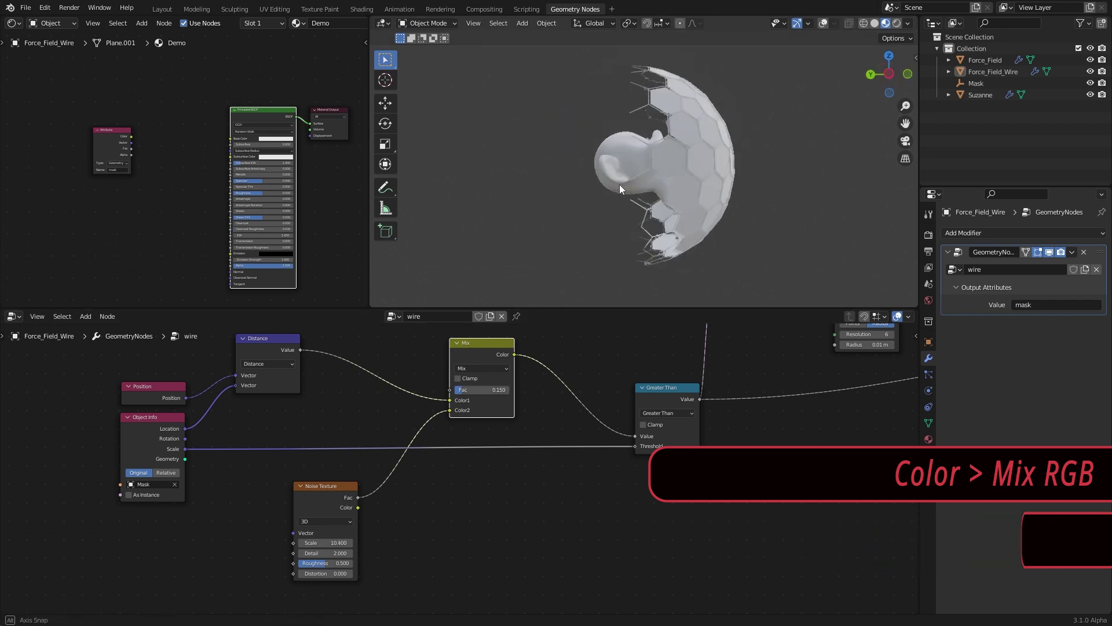
middle_click_drag(672, 226, 713, 241)
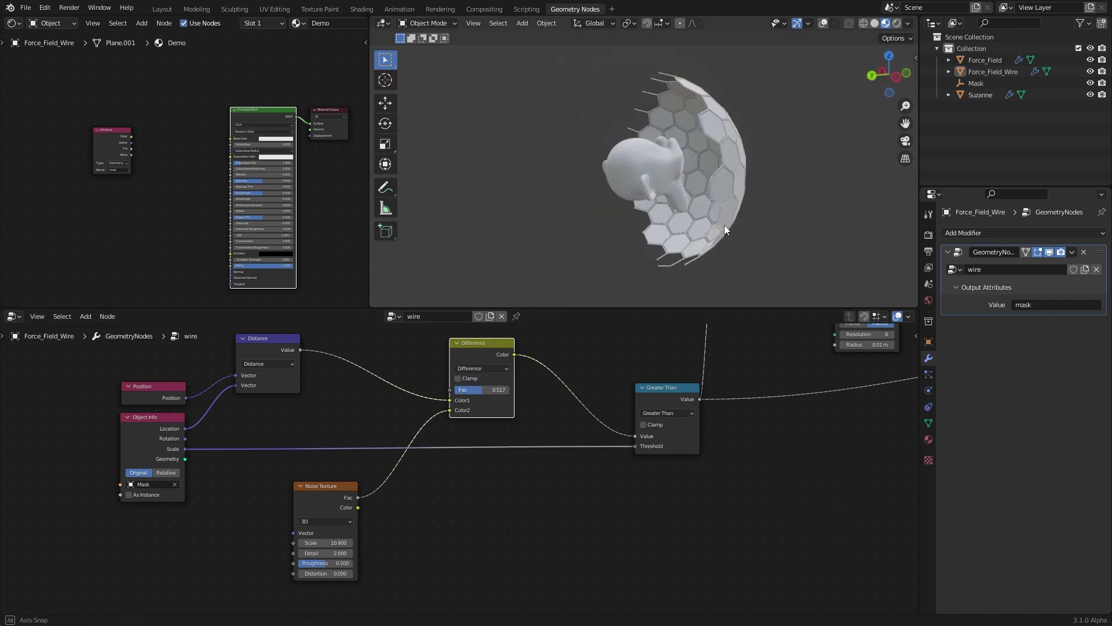
scroll(720, 224, "up", 8)
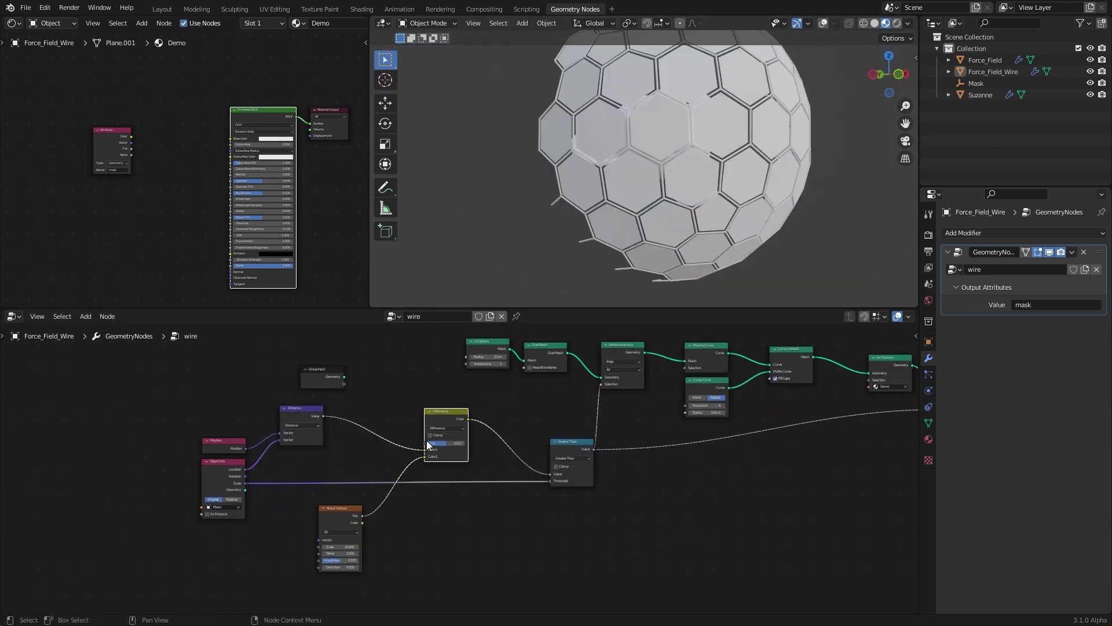
- Set the wire's Ico Sphere subdivisions to 4 and the Noise Texture's scale to 7.1
scroll(427, 440, "up", 2)
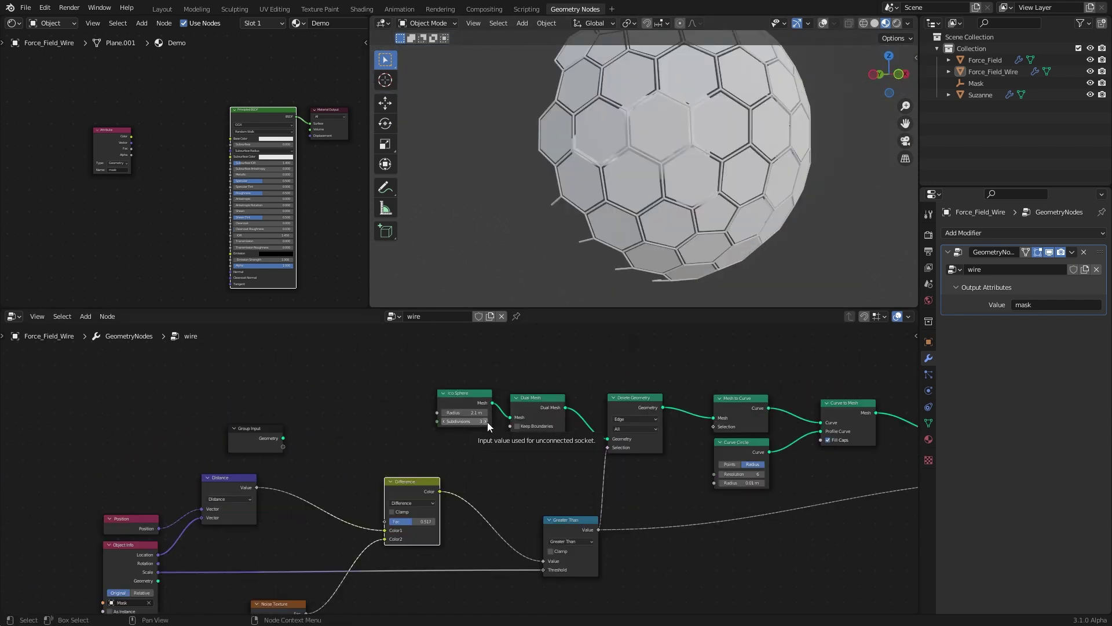
left_click(488, 422)
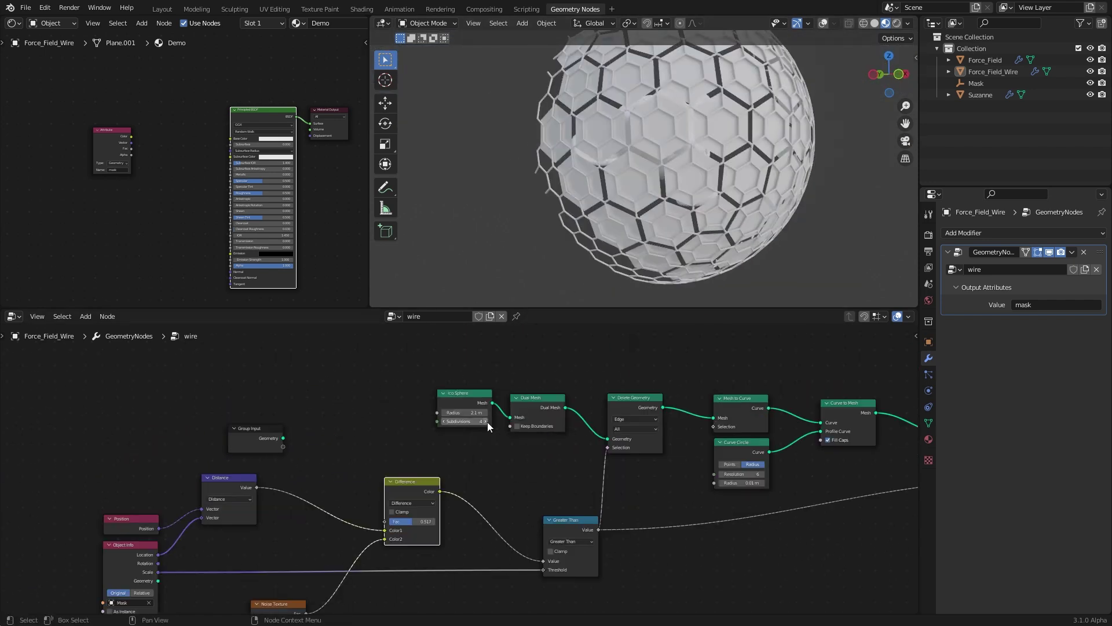
middle_click_drag(718, 187, 770, 232)
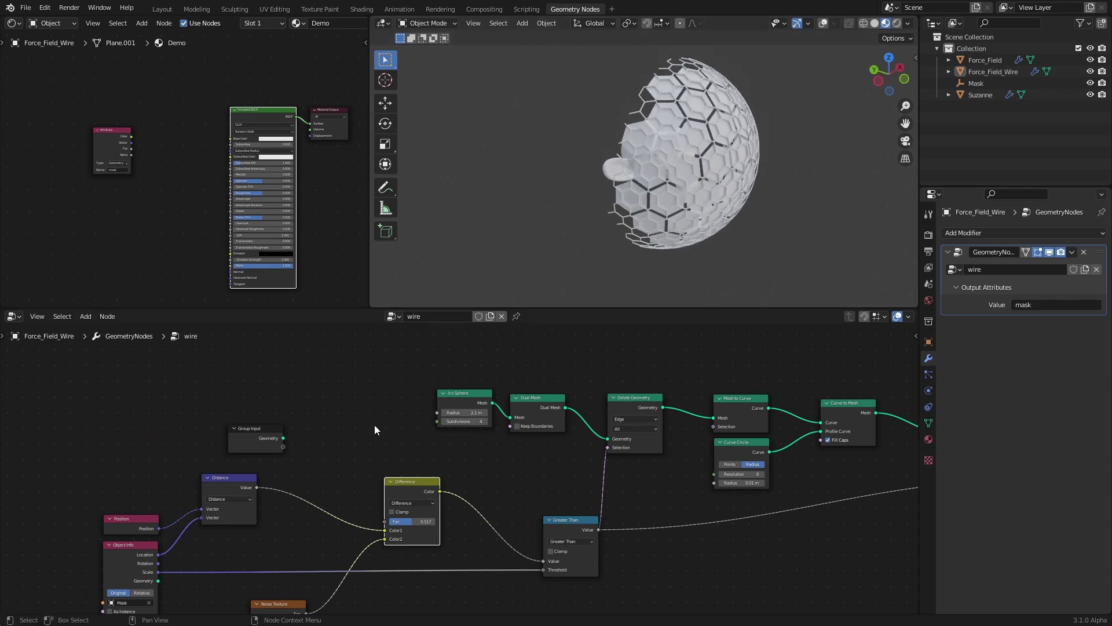
middle_click_drag(377, 427, 442, 323)
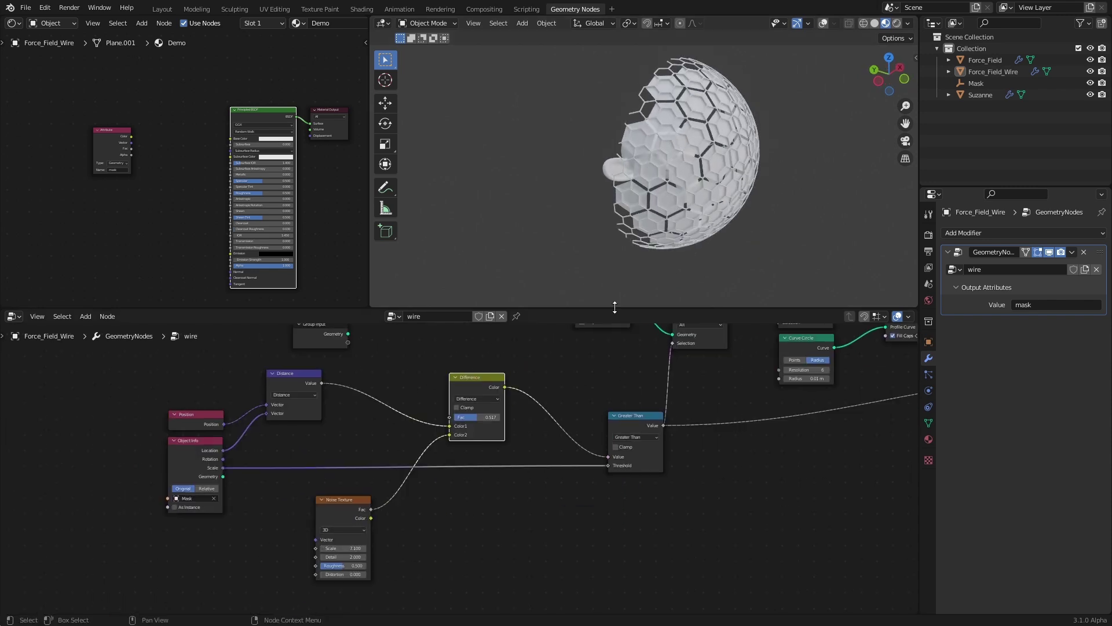
- Move the Mask empty around beside Suzanne to test how the force field and wire are revealed
middle_click_drag(614, 301, 691, 199)
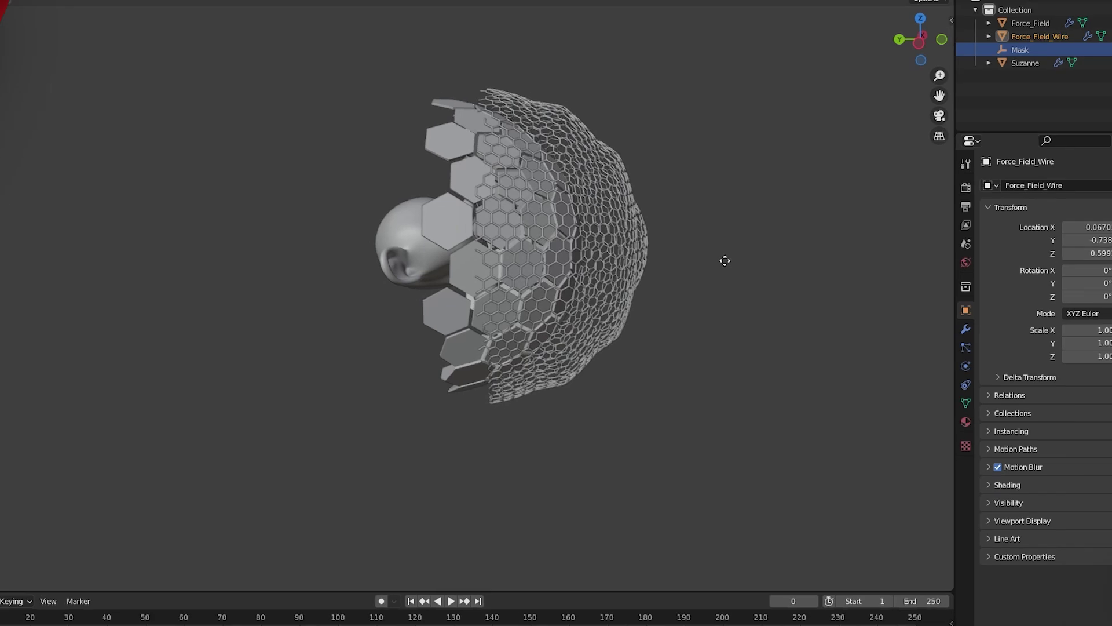
left_click(961, 82)
key("g")
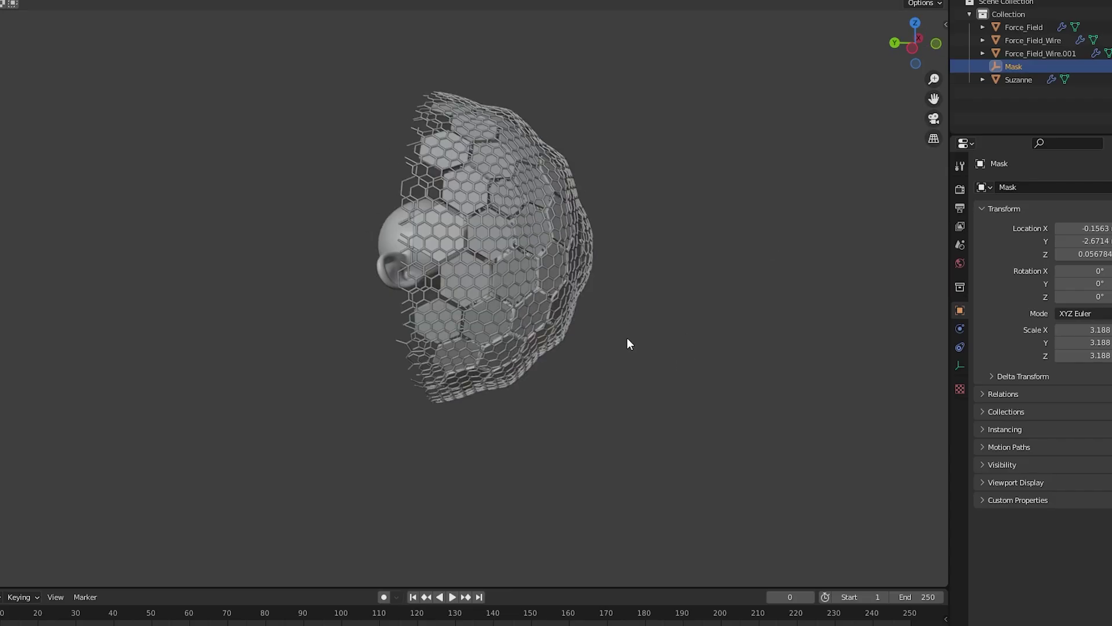
key("g")
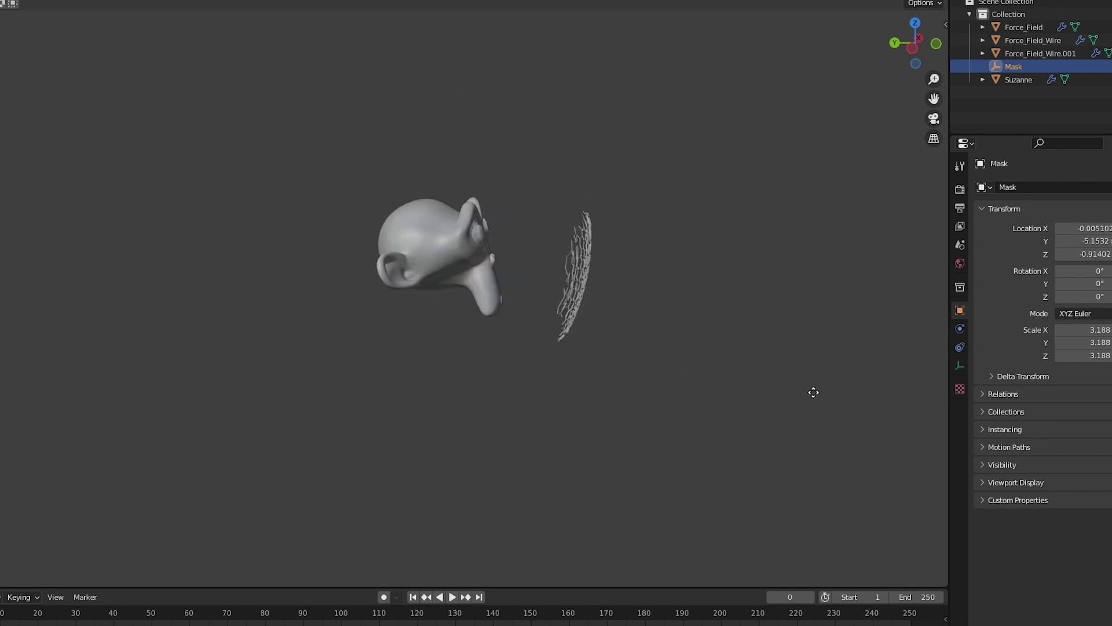
left_click(626, 324)
- Rearrange the wire tree to open space between Dual Mesh and Delete Geometry
middle_click_drag(533, 380, 622, 395)
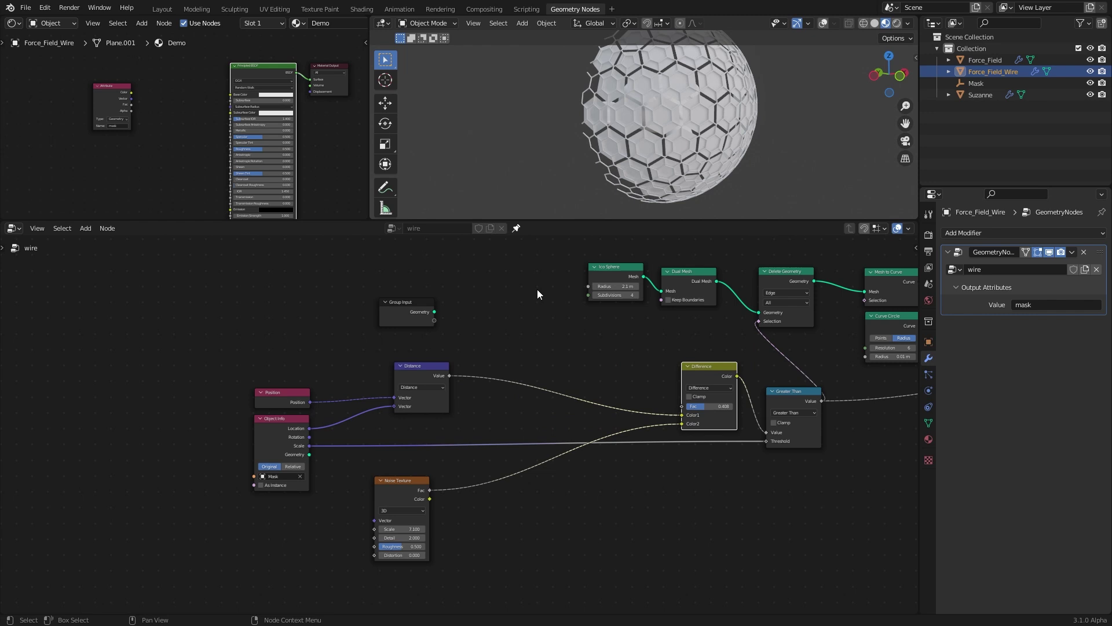
left_click_drag(610, 241, 679, 289)
left_click_drag(687, 271, 400, 259)
mouse_move(784, 271)
left_mouse_down()
mouse_move(818, 262)
mouse_move(805, 267)
left_mouse_up()
left_click_drag(272, 368, 409, 468)
left_click_drag(422, 366, 398, 420)
- Insert a Set Position node between Dual Mesh and Delete Geometry
key("shift+a")
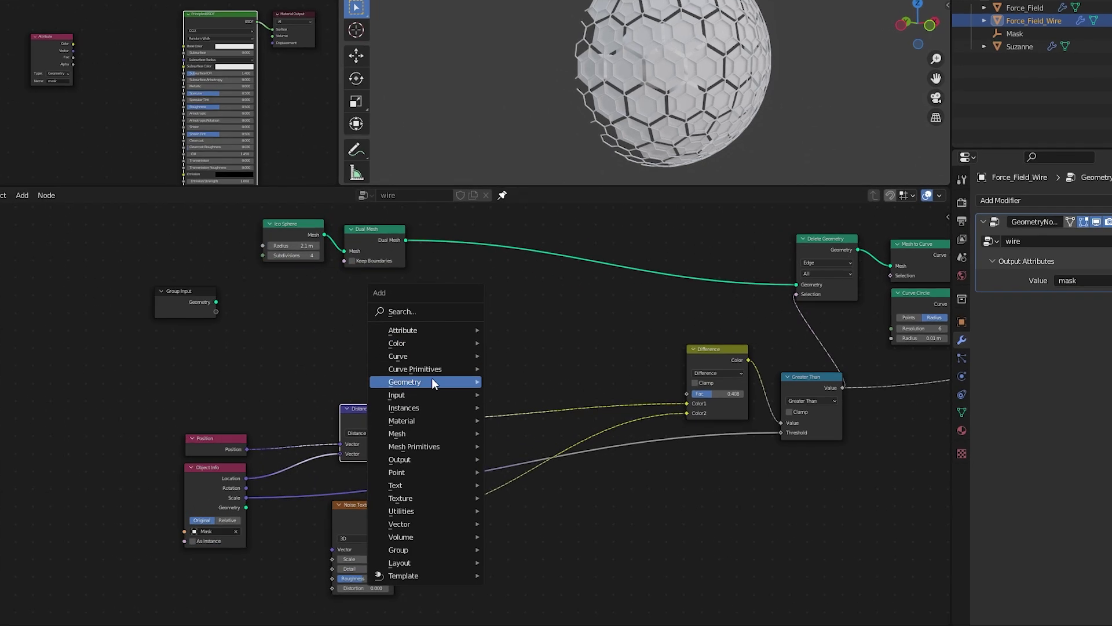
mouse_move(453, 396)
left_click(491, 532)
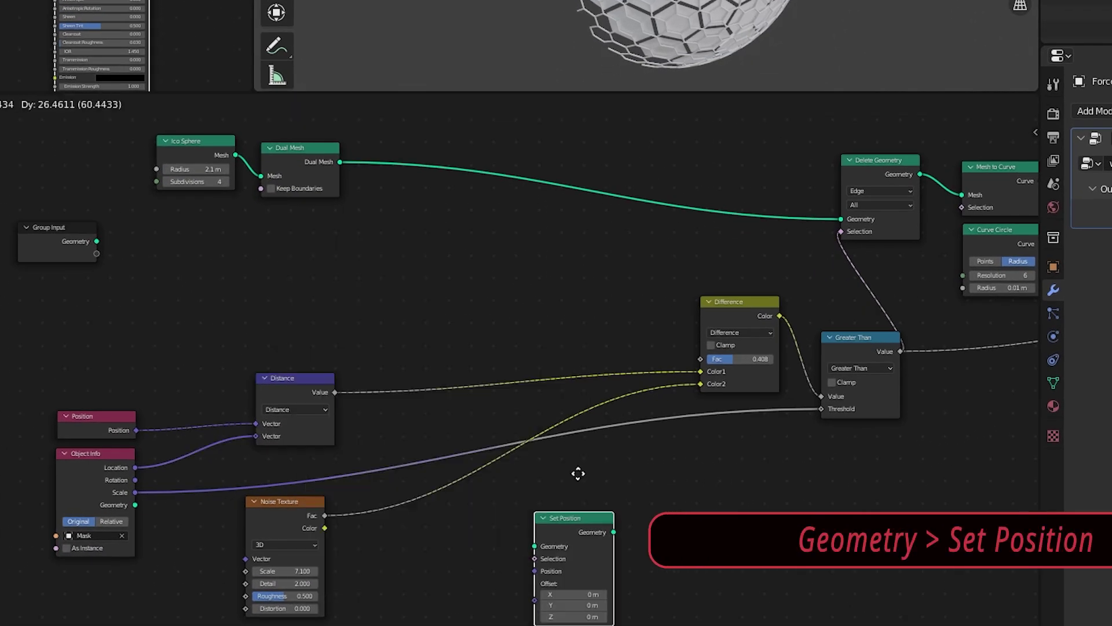
left_click(584, 154)
- Try shifting the wire with Set Position offsets of -0.1 m in X and -0.7 m in Z
mouse_move(617, 294)
left_mouse_down()
mouse_move(631, 294)
mouse_move(611, 294)
left_mouse_up()
left_click_drag(625, 458, 584, 458)
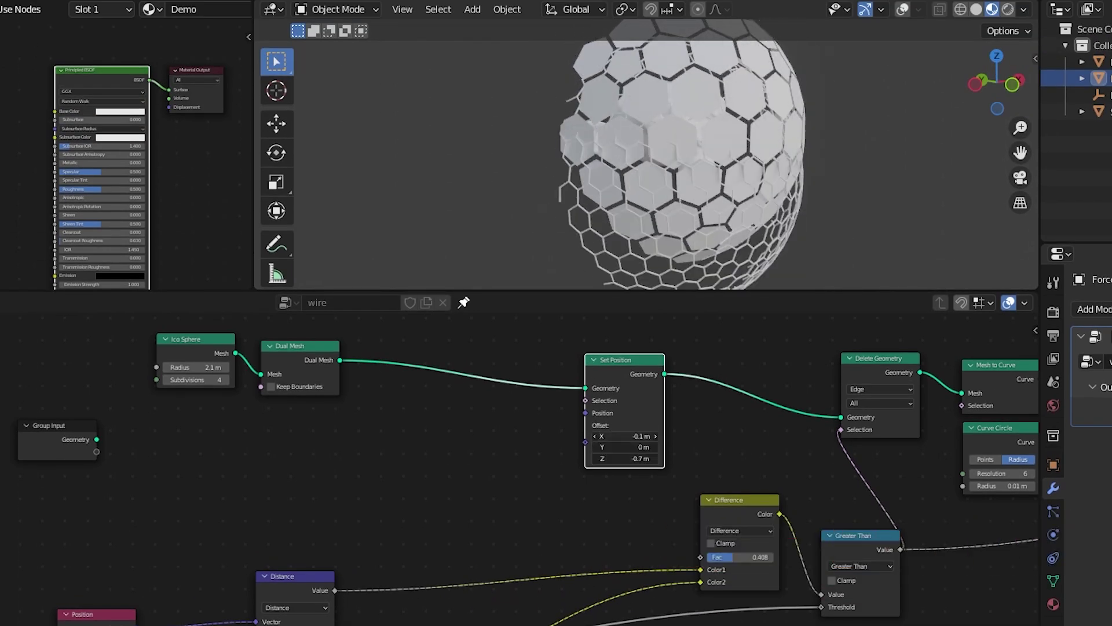
key("Return")
- Duplicate the Distance node as a Modulo fed by the distance value and link its result to Set Position's Offset
key("q")
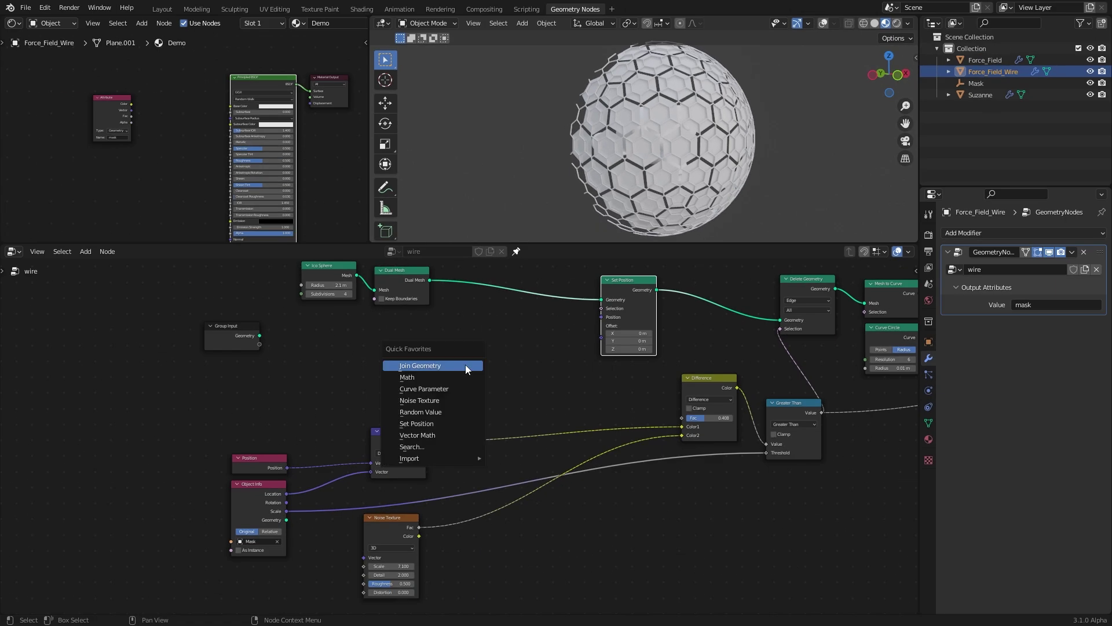
left_click(387, 445)
key("shift+d")
left_click(482, 336)
left_click_drag(427, 441, 434, 420)
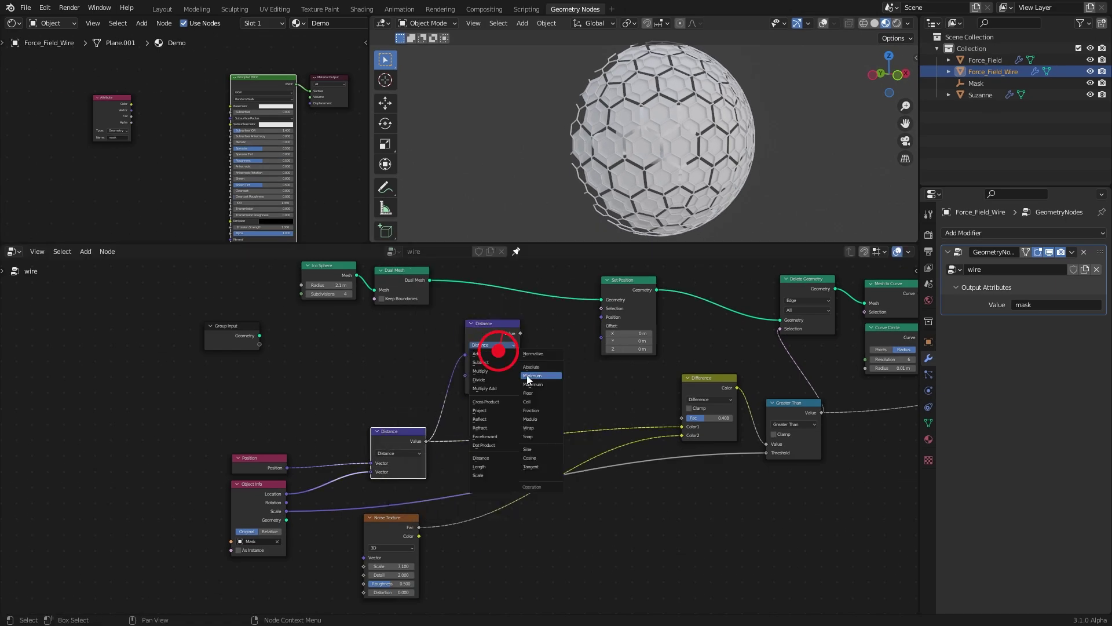
left_click(530, 419)
left_click_drag(489, 333, 598, 336)
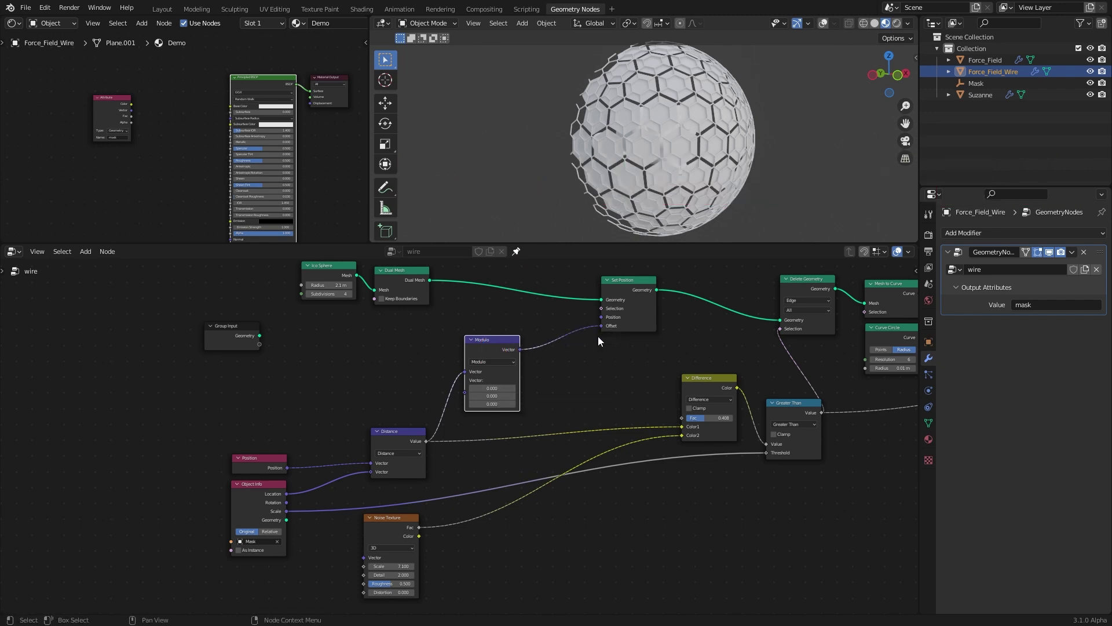
- Set all three components of Modulo's second vector to 0.1 and inspect the displaced wire
double_click(492, 387)
type(".1")
key("Return")
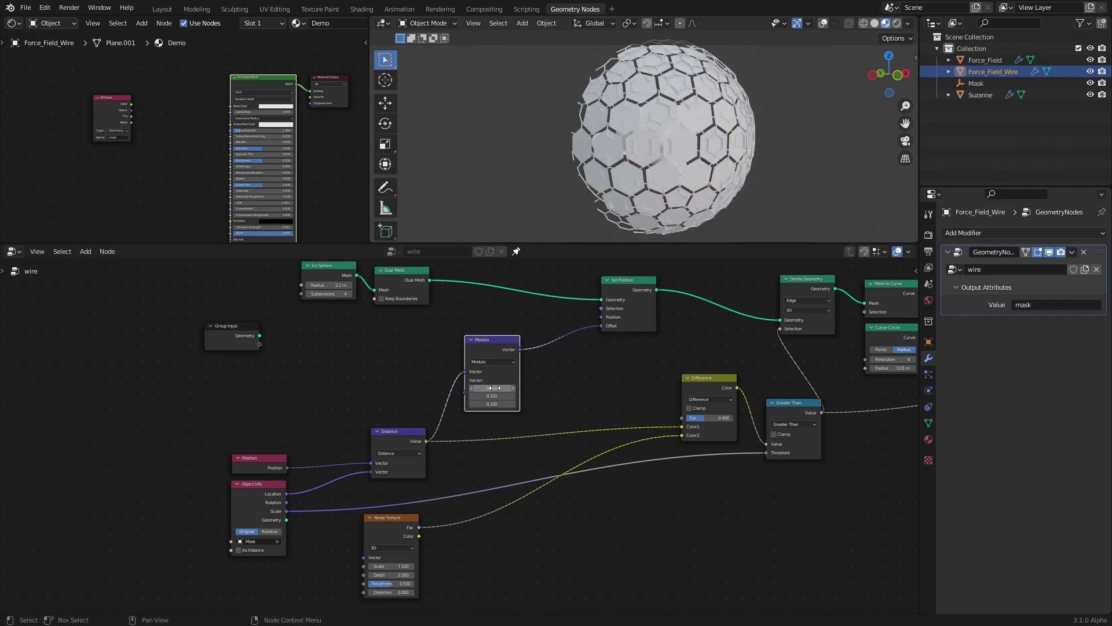
middle_click_drag(659, 162, 690, 171)
scroll(690, 171, "up", 1)
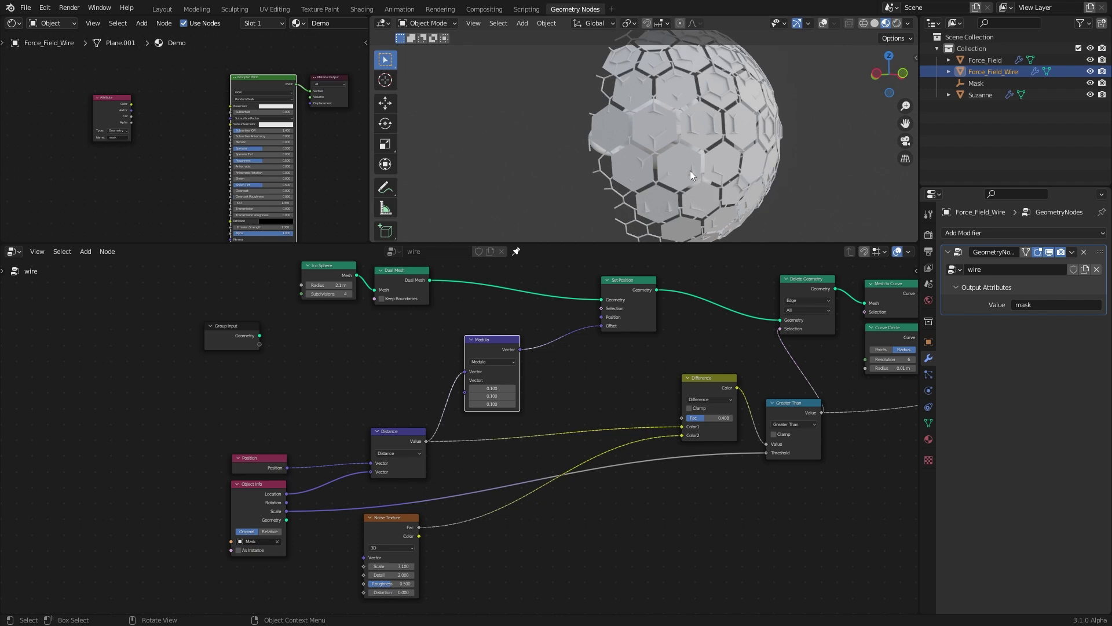
- Add a Value input node in front of the Modulo node
key("shift+a")
mouse_move(383, 306)
left_click(414, 397)
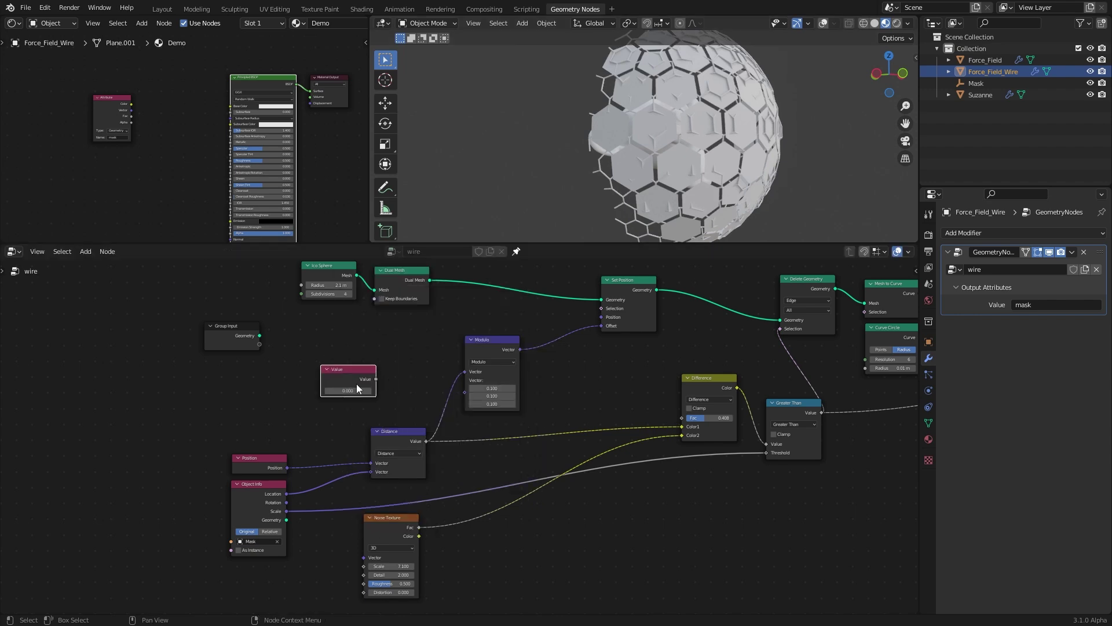
- Link the Value node to Modulo's second vector and adjust the value to 0.09
left_click_drag(427, 388, 465, 380)
left_click_drag(382, 391, 400, 391)
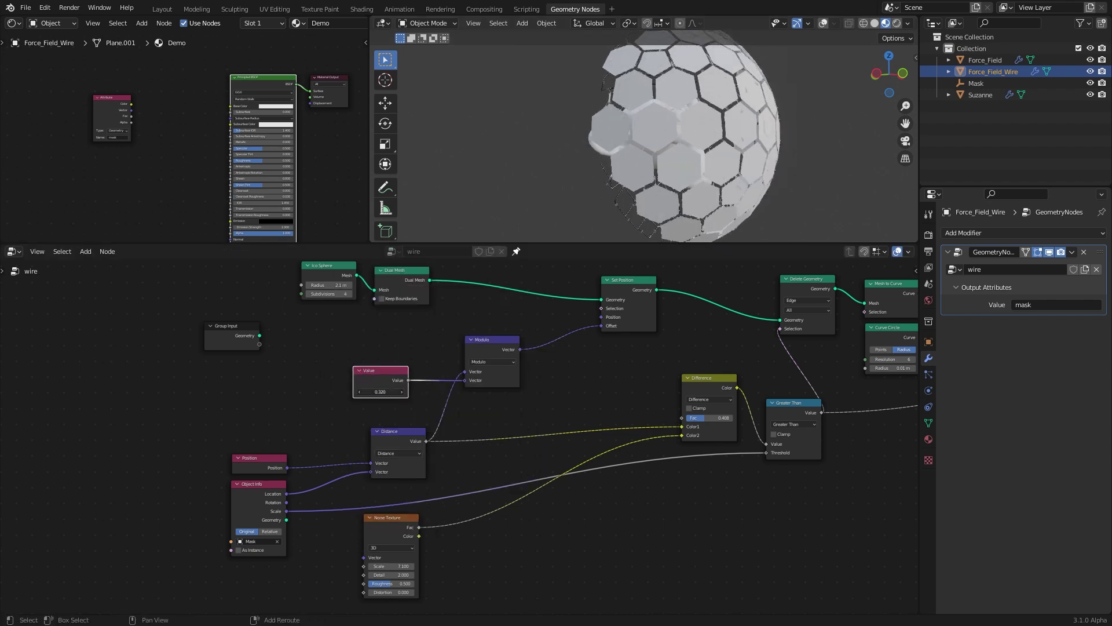
- Mute the Mesh to Curve, Curve Circle and Curve to Mesh nodes in the wire tree
scroll(592, 376, "down", 4)
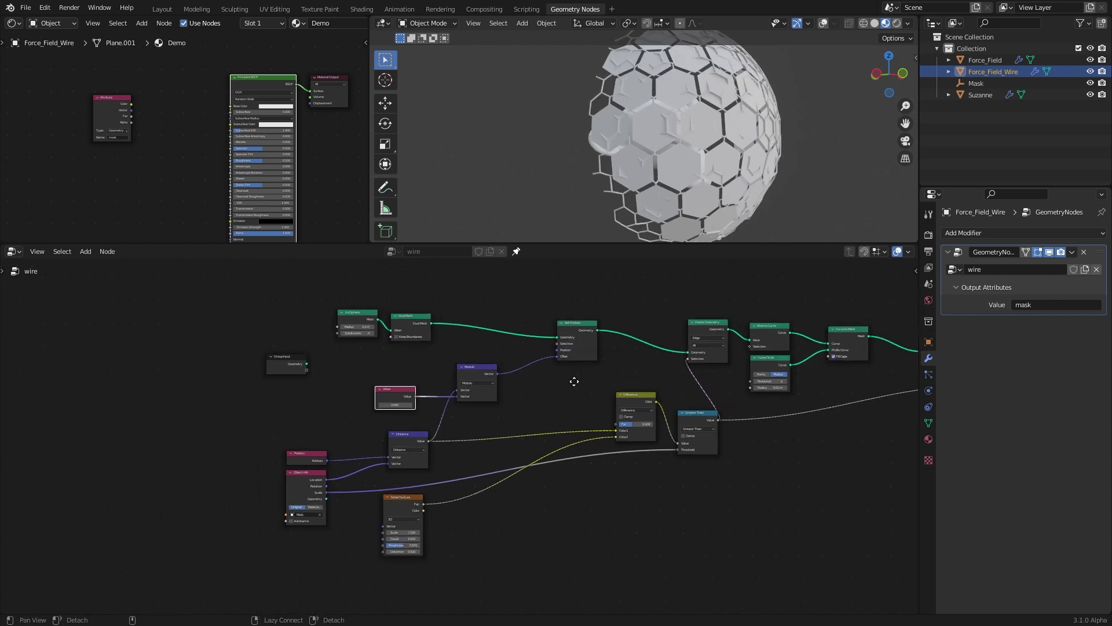
middle_click_drag(592, 377, 381, 403)
scroll(440, 377, "up", 1)
left_click(572, 349)
key("m")
left_click(656, 355)
key("m")
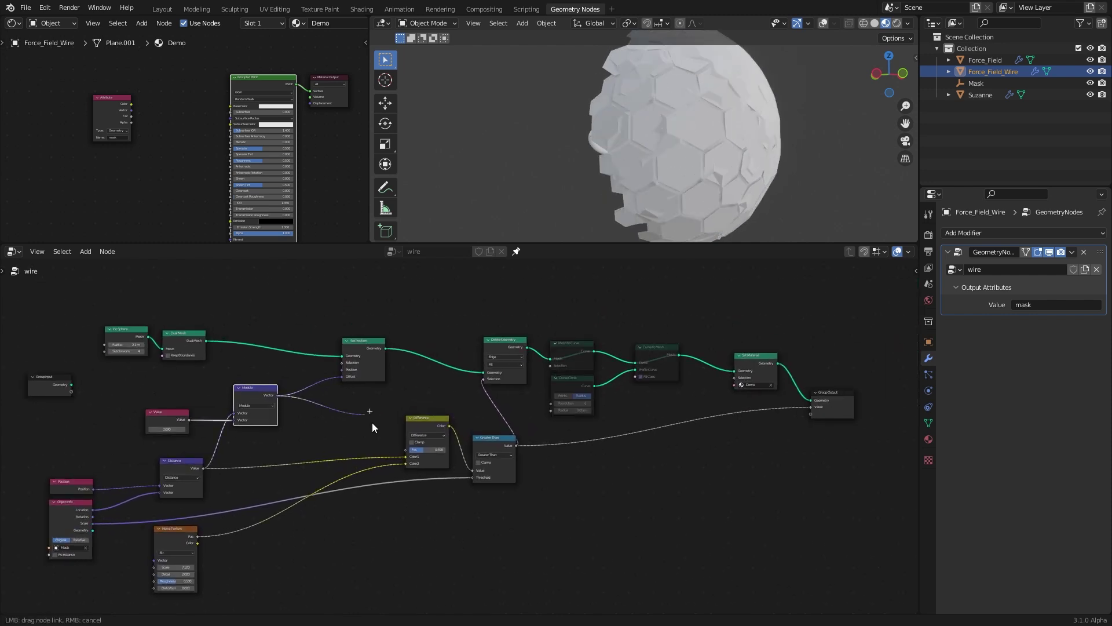
- Store the Modulo vector output as an attribute named wave and preview that attribute in the Demo material
left_click(1041, 320)
type("wave")
key("Return")
left_click(114, 108, "ctrl+shift")
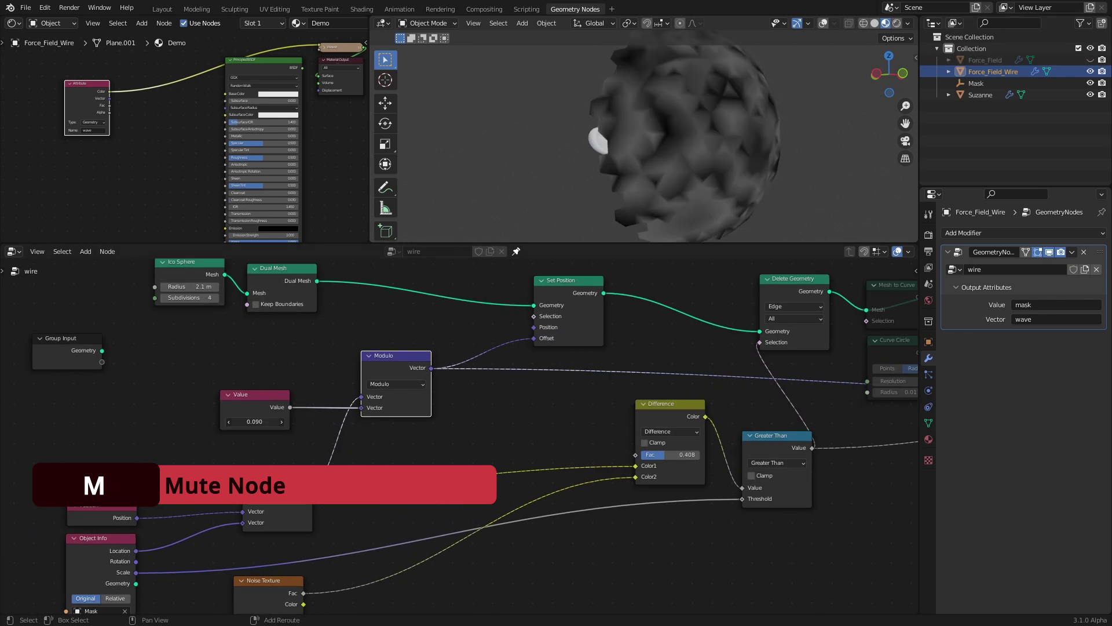
- Raise the Value node feeding Modulo to 0.72 and mute the Set Position node
left_click_drag(255, 421, 302, 422)
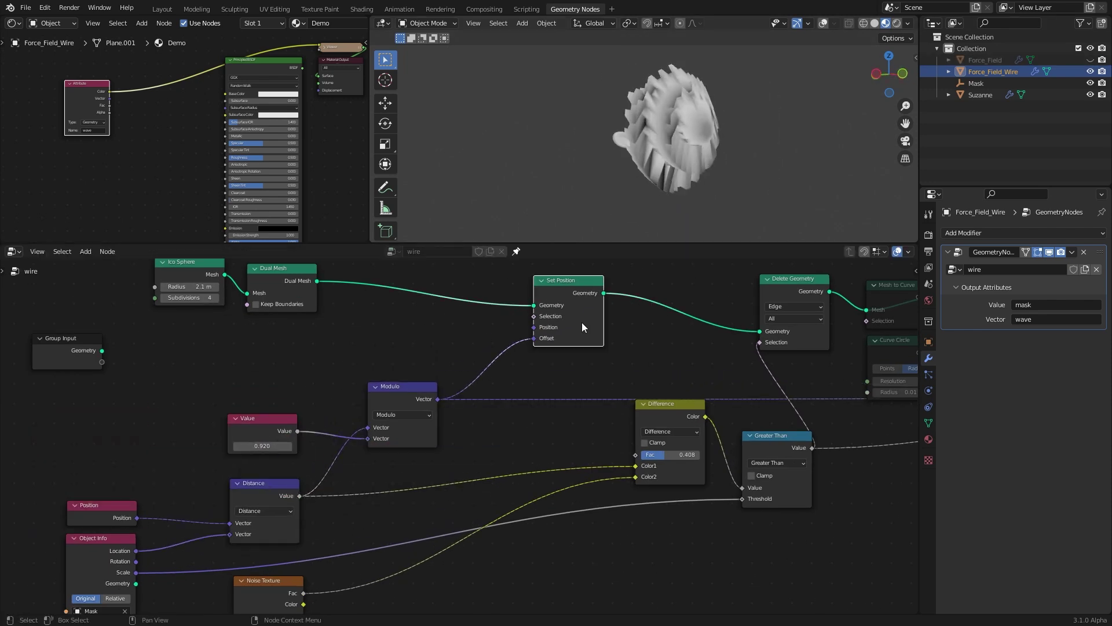
key("m")
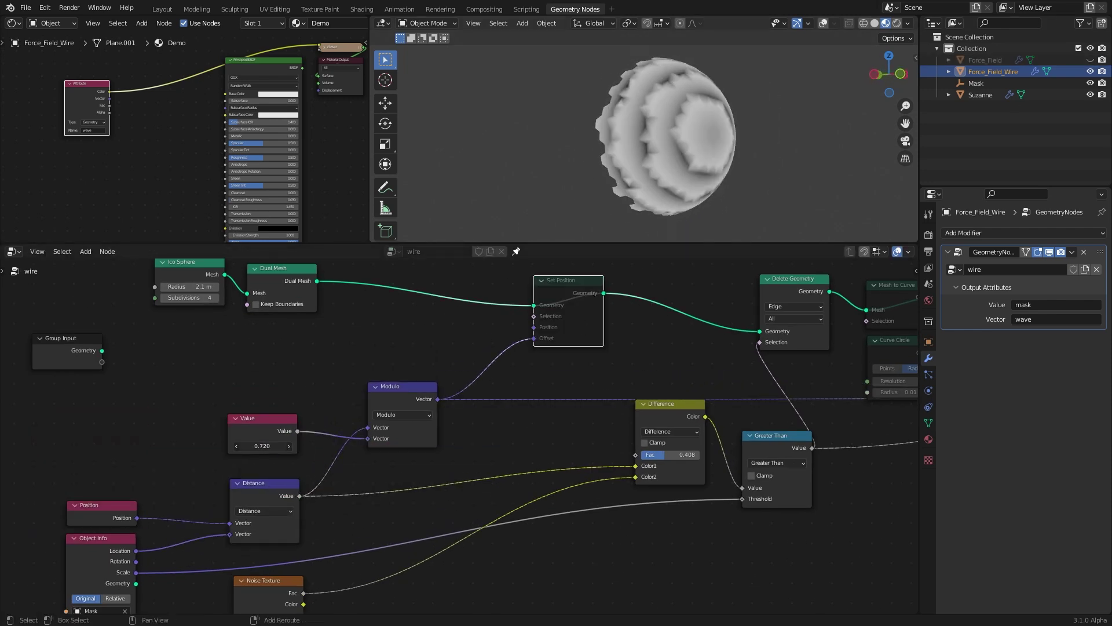
- Try moving the Mask empty to test how the wave bands follow it, and cancel the move
left_click(745, 201)
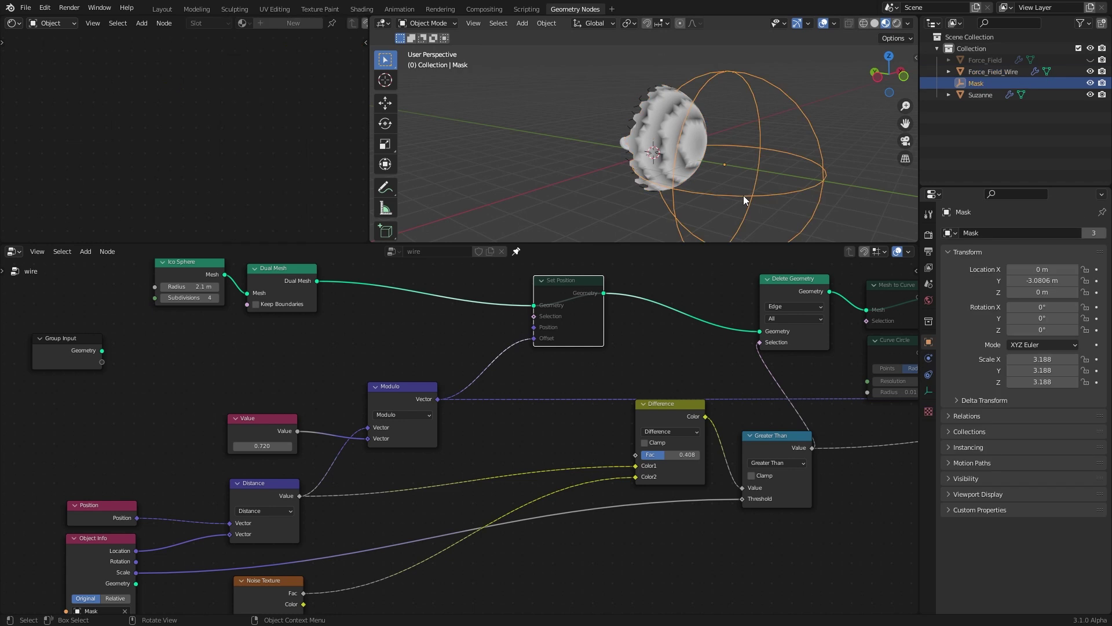
key("g")
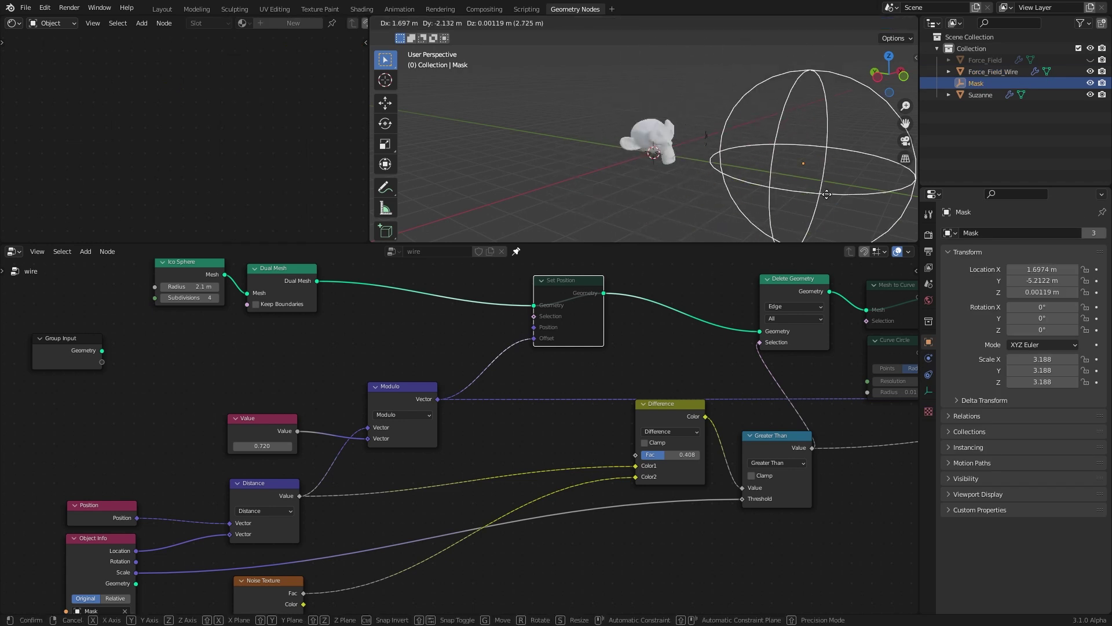
key("Escape")
middle_click_drag(668, 200, 655, 220)
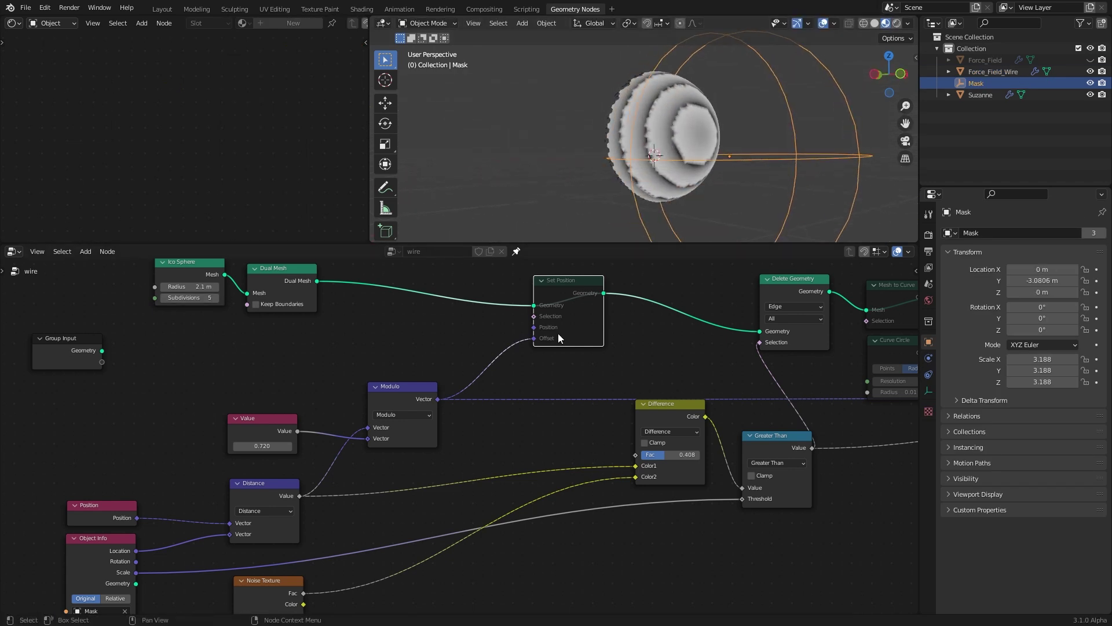
- Reposition the Modulo node, unmute Set Position, and inspect the displaced surface
left_click_drag(392, 400, 380, 410)
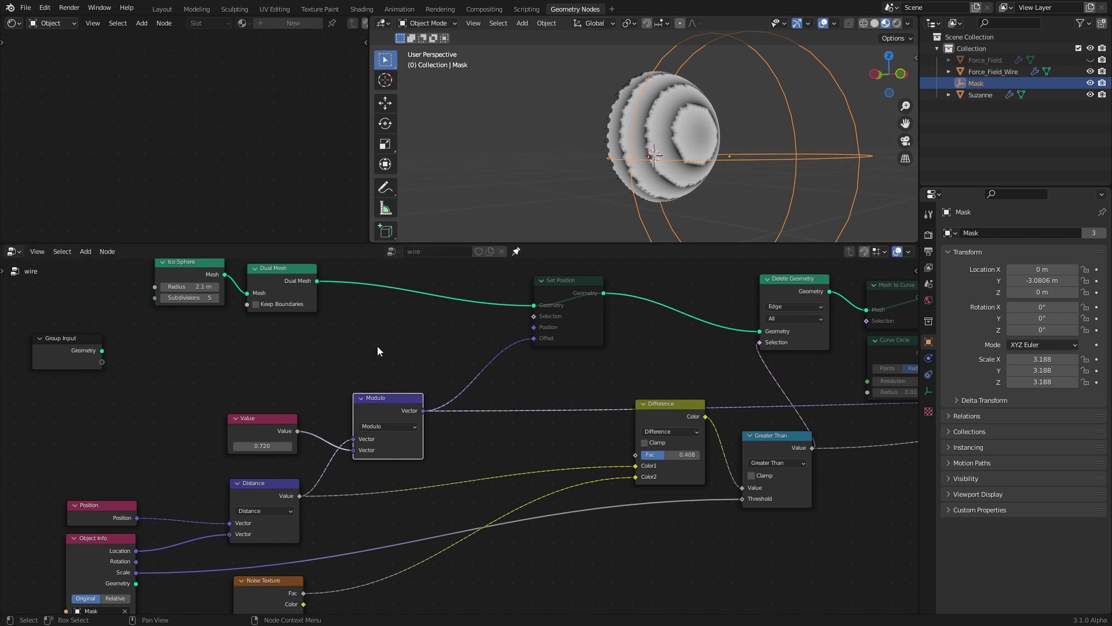
left_click(570, 292)
key("m")
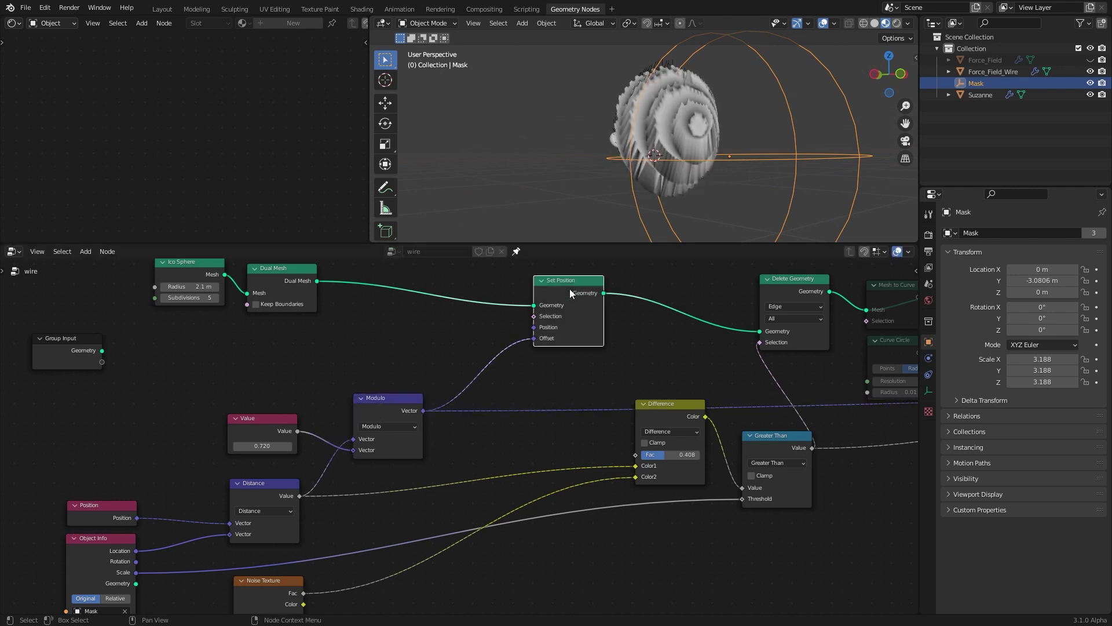
middle_click_drag(764, 176, 731, 188)
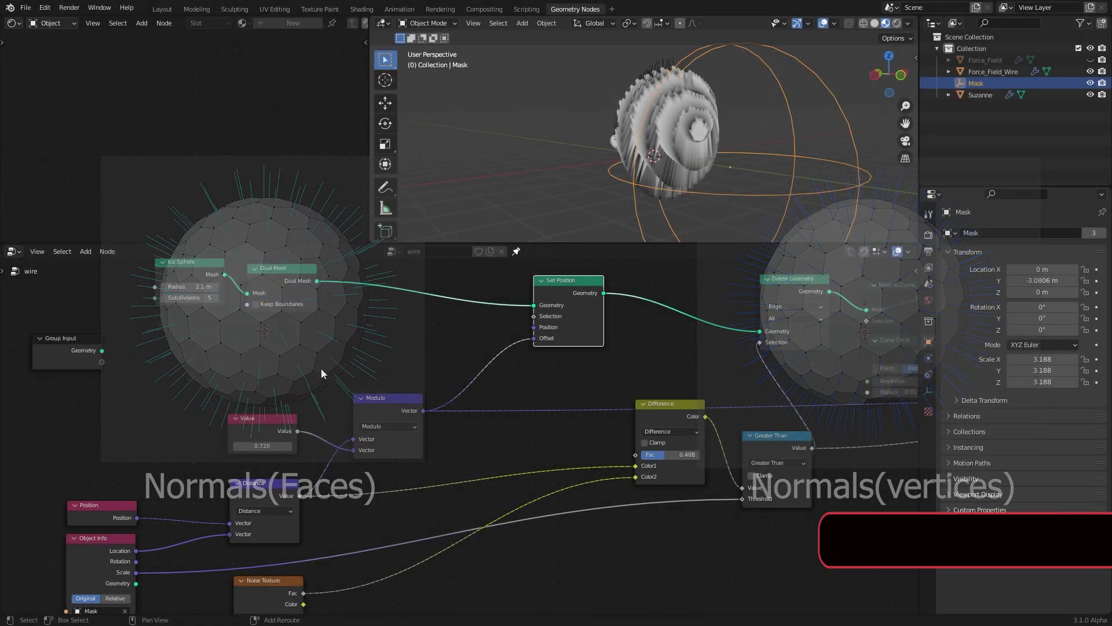
- Add a Normal input node above the Position node
key("shift+a")
left_click(381, 386)
left_click(81, 450)
- Duplicate Modulo as a Multiply vector node that multiplies the Modulo result by the Normal ahead of Set Position's Offset
left_click(382, 415)
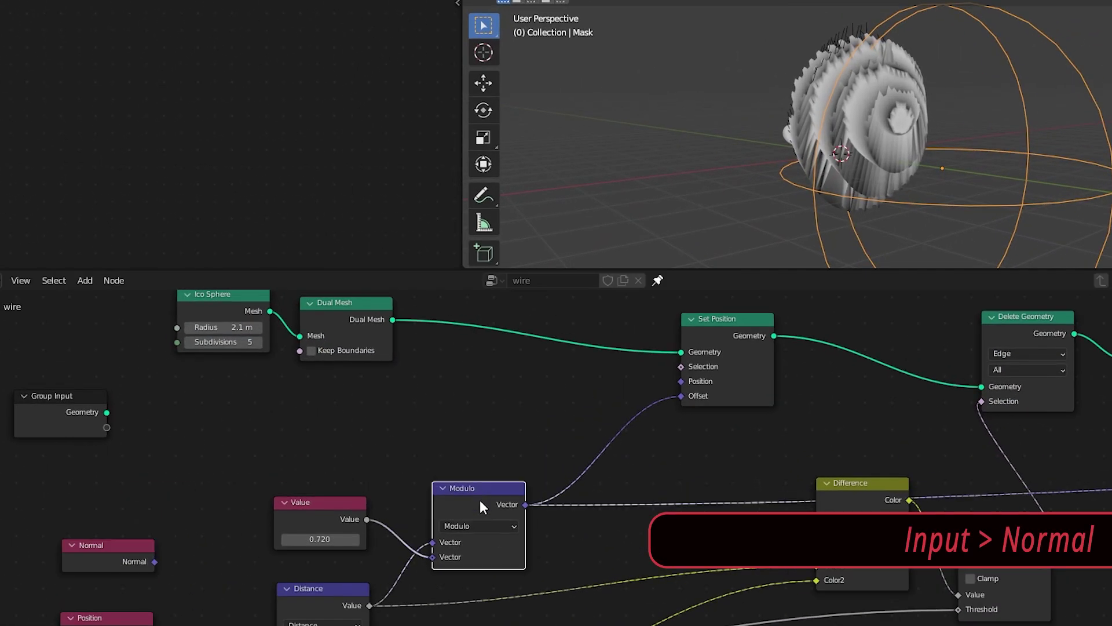
key("shift+d")
left_click(491, 336)
left_click(492, 357)
left_click_drag(138, 462, 457, 379)
middle_click_drag(886, 203, 855, 173)
left_click_drag(764, 322, 833, 281)
left_click(625, 405)
key("shift+a")
left_click(648, 613)
left_click(715, 349)
left_click(747, 377)
left_click(742, 440)
middle_click_drag(753, 191, 857, 168)
left_click_drag(750, 425, 726, 425)
left_click_drag(705, 410, 849, 357)
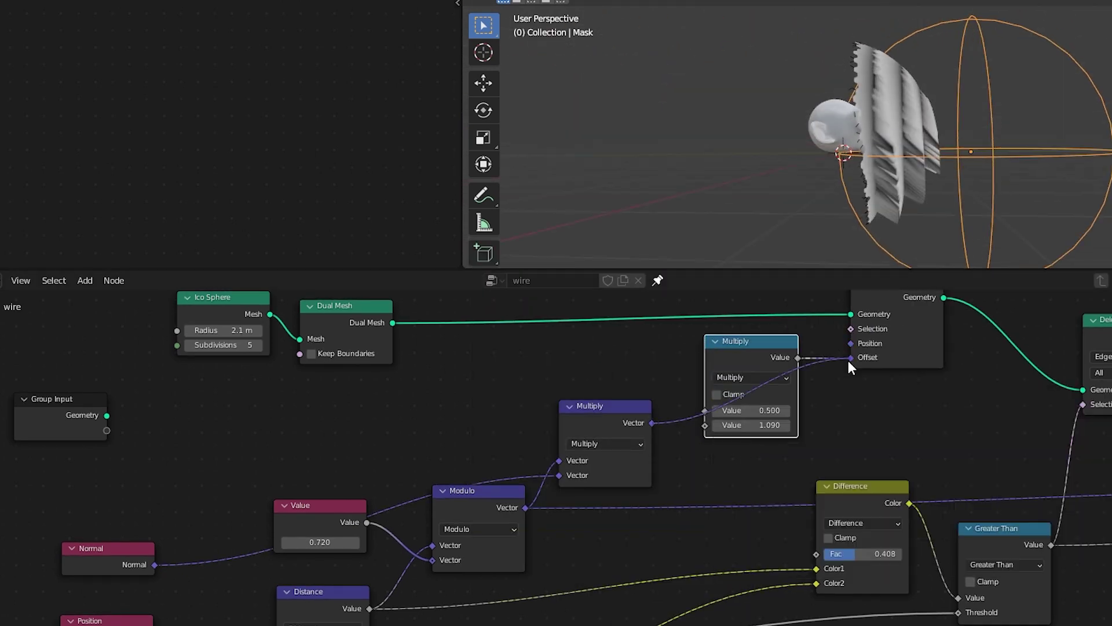
key("x")
- Insert a second Multiply node with all components 0.1 between Modulo and the Normal multiplication, and reposition the Mask empty
left_click_drag(580, 417, 726, 367)
left_click_drag(104, 556, 515, 376)
left_click_drag(474, 507, 457, 522)
key("shift+d")
left_click(613, 462)
left_click(603, 504)
type("0.1")
left_click_drag(516, 369, 630, 344)
left_click_drag(605, 424, 628, 388)
middle_click_drag(941, 168, 998, 195)
left_click(968, 181)
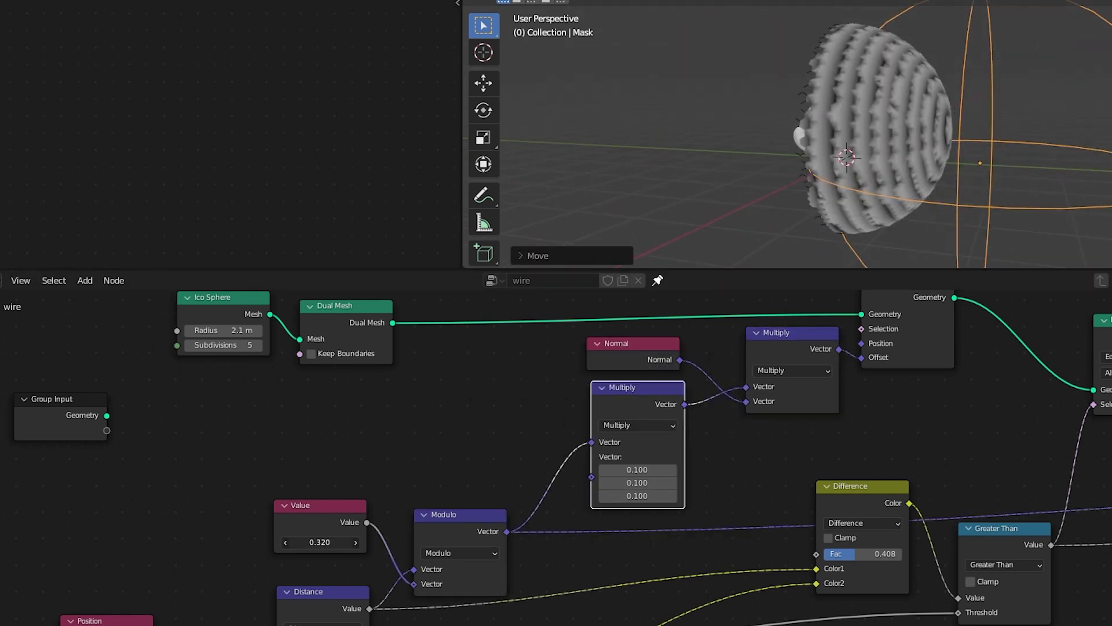
- Add a Value node set to 0.1 and link it to the second vector of the Multiply following Modulo
key("shift+a")
mouse_move(433, 436)
left_click(497, 421)
left_click(377, 426)
left_click(380, 438)
type("0.1")
key("Return")
left_click_drag(429, 420, 591, 457)
left_click_drag(382, 440, 392, 440)
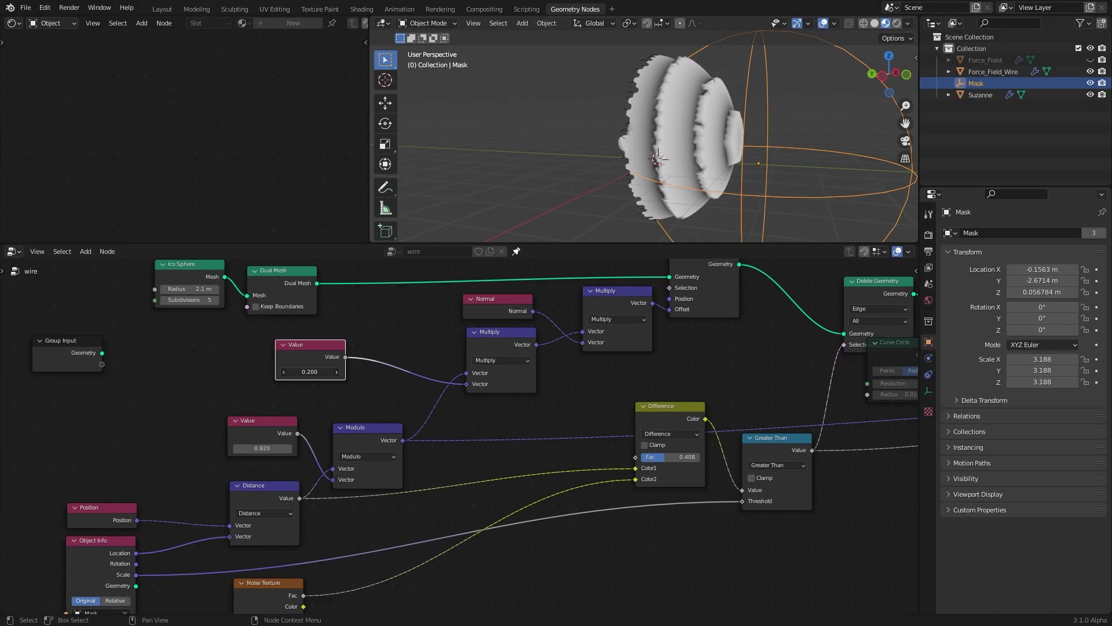
left_click_drag(314, 371, 311, 371)
- Try moving the Mask empty around the displaced surface to watch the waves travel
middle_click_drag(716, 142, 724, 158)
scroll(736, 162, "down", 3)
key("g")
left_click(742, 164)
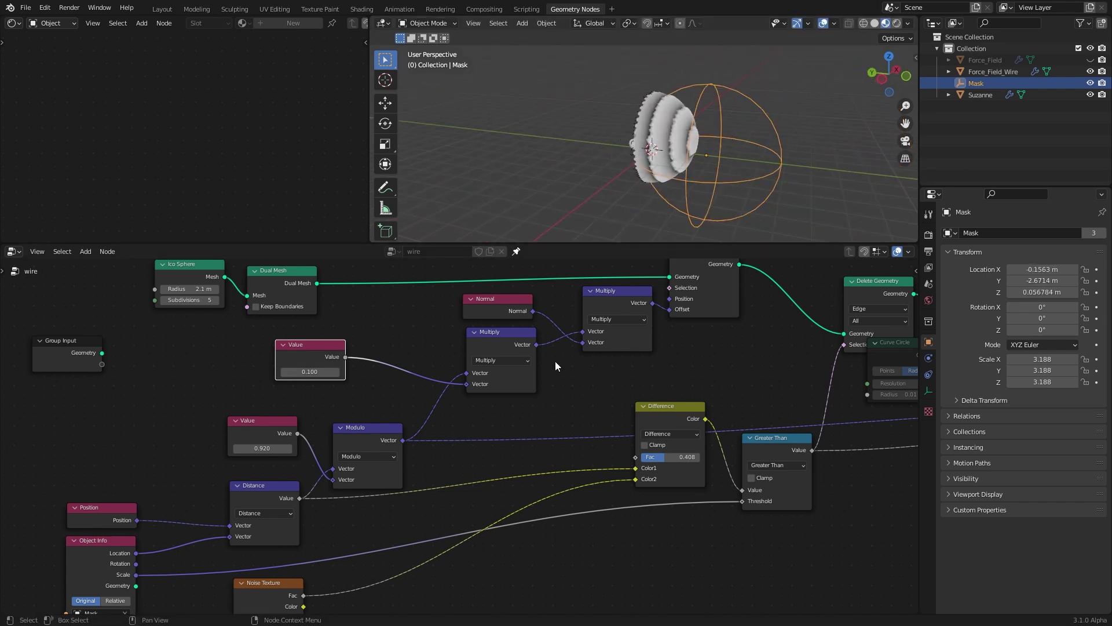
- Unmute the Mesh to Curve, Curve Circle and Curve to Mesh nodes and inspect the wavy wire
scroll(558, 341, "down", 4)
middle_click_drag(765, 342, 576, 352)
left_click(695, 316)
key("m")
left_click(625, 359)
scroll(689, 188, "up", 5)
middle_click_drag(689, 188, 748, 194)
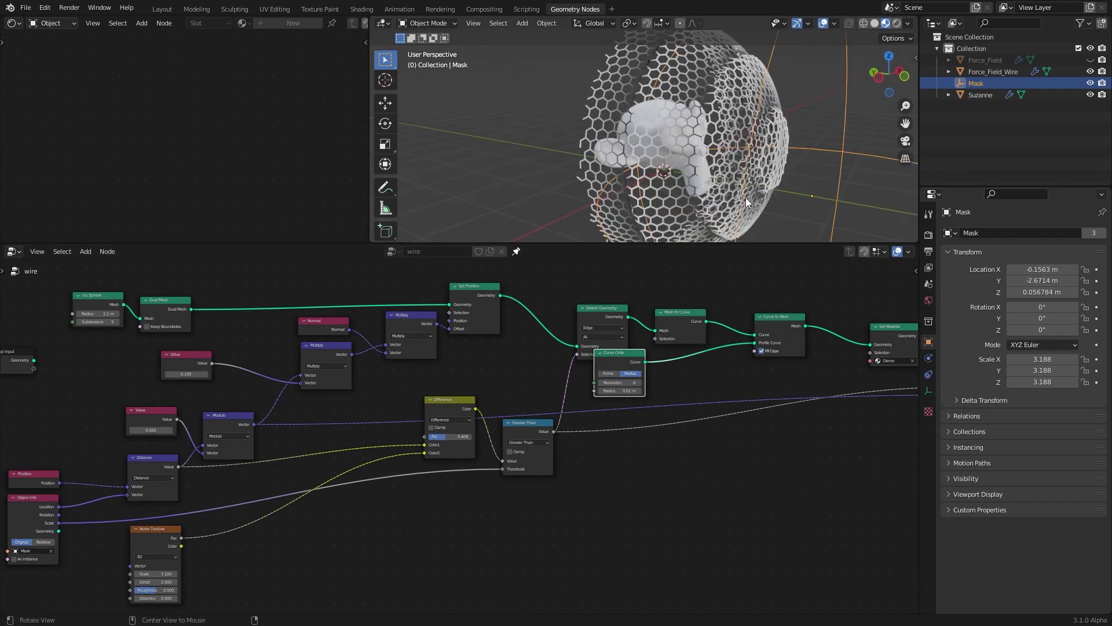
- Insert a Math node set to Multiply after the wave Attribute's Fac output in the Demo material
scroll(465, 380, "down", 1)
middle_click_drag(465, 380, 348, 378)
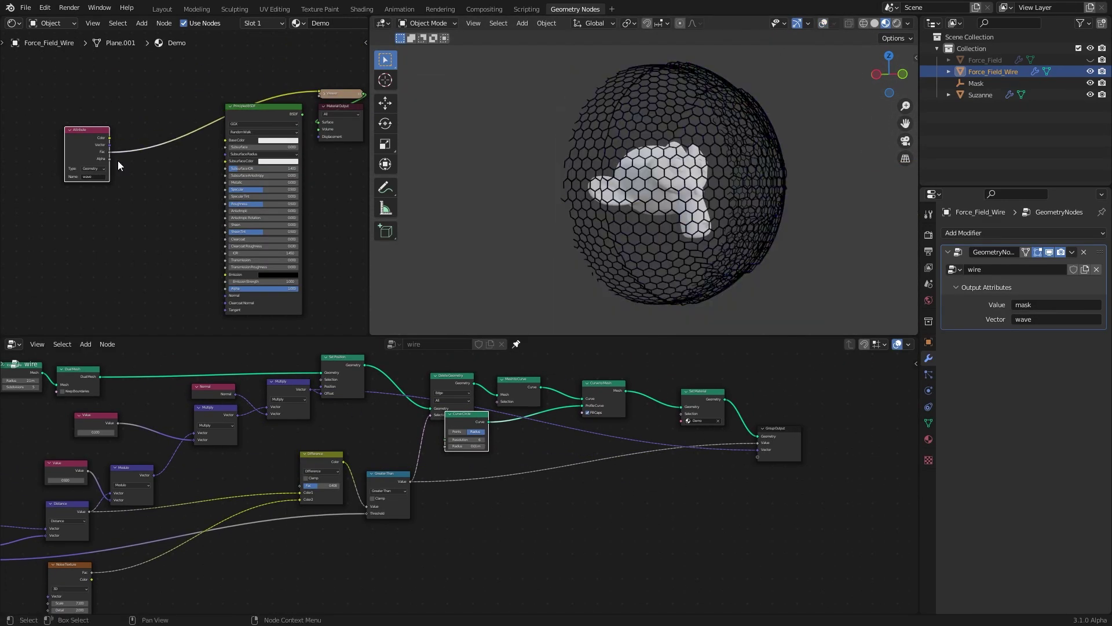
key("q")
left_click(163, 198)
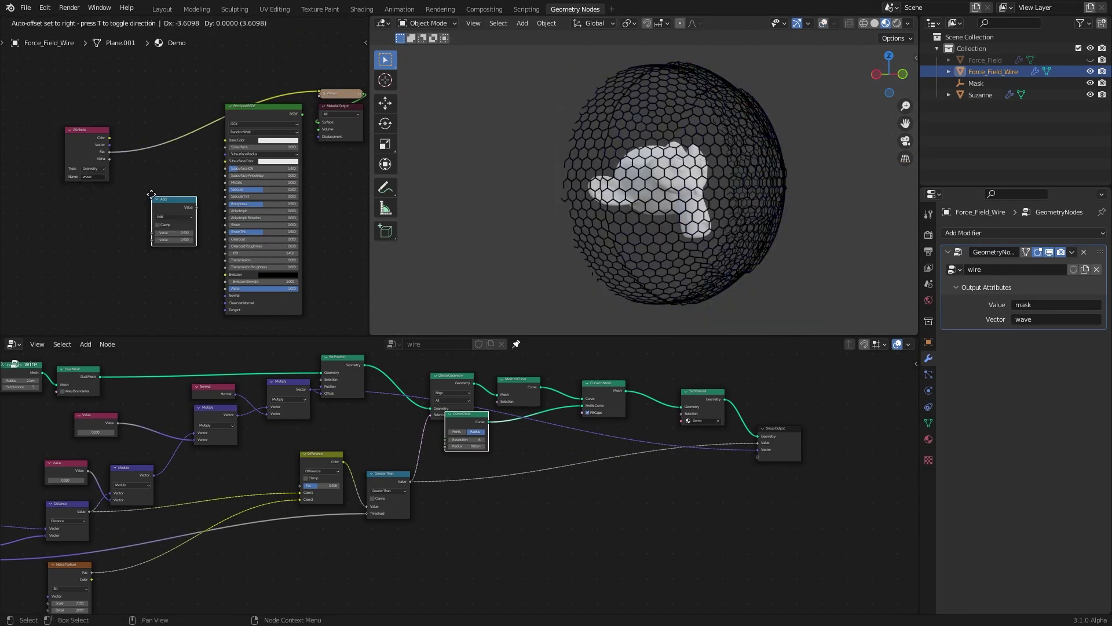
left_click(124, 133)
left_click(158, 151)
left_click(154, 179)
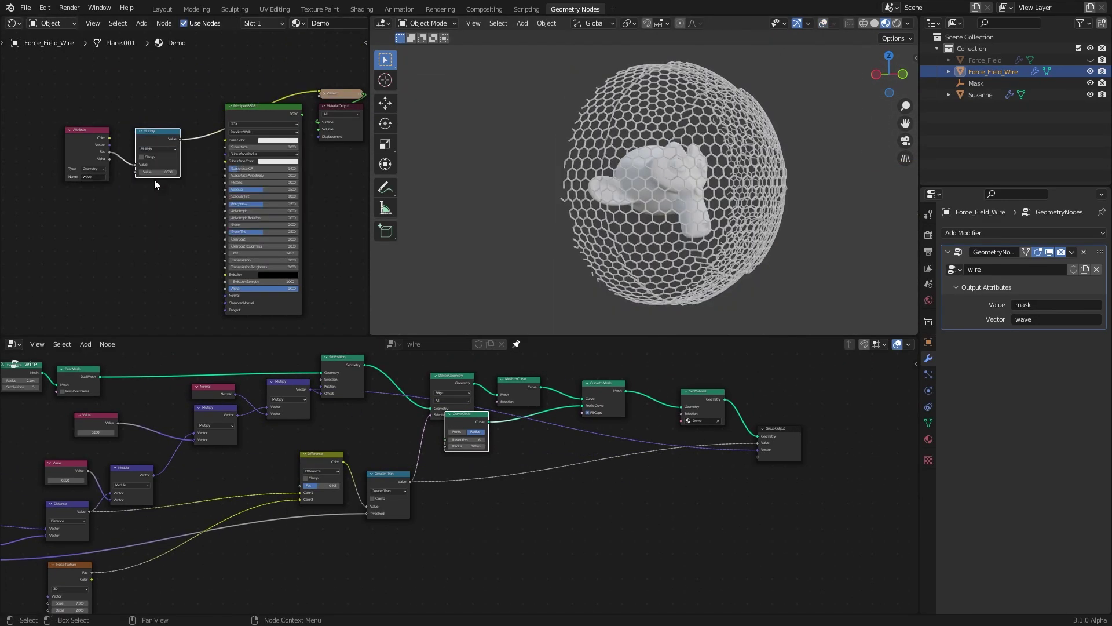
- Set the material's Multiply value to 84.3 and inspect the wave shading on the wire from several angles
mouse_move(156, 172)
left_mouse_down()
mouse_move(168, 173)
mouse_move(156, 173)
left_mouse_up()
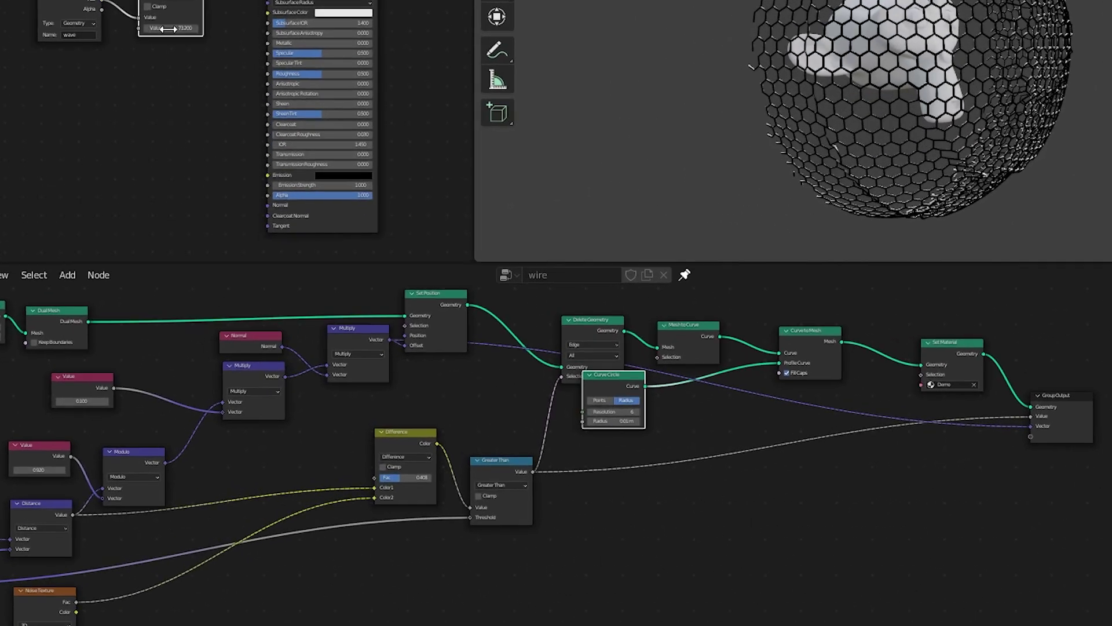
scroll(137, 85, "up", 2)
middle_click_drag(136, 85, 238, 136)
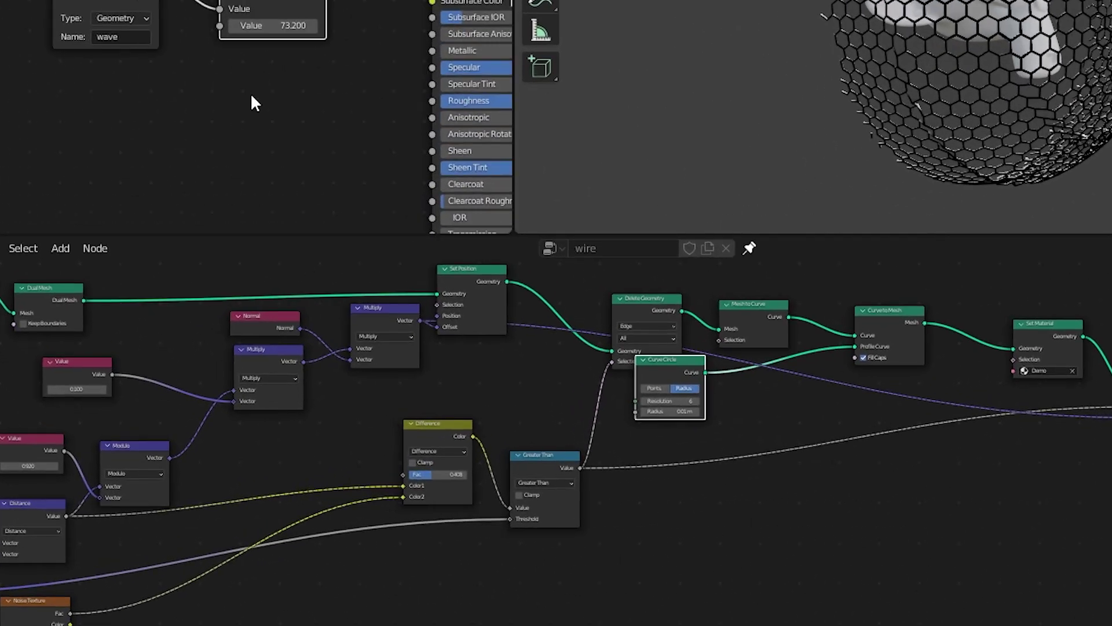
scroll(238, 136, "up", 1)
left_click_drag(263, 81, 284, 81)
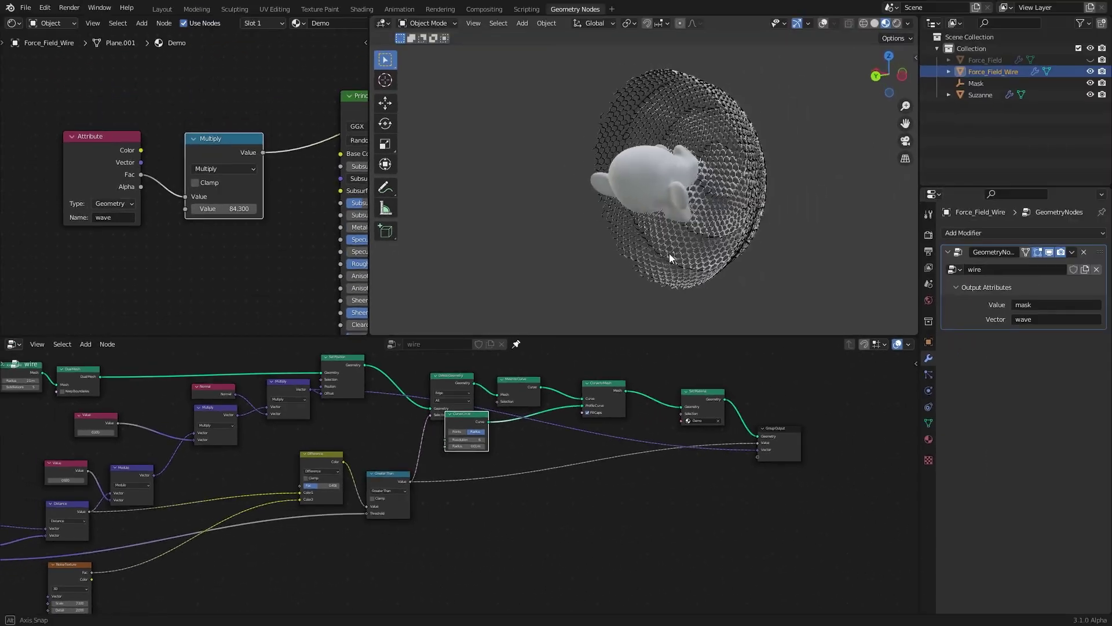
middle_click_drag(1000, 99, 883, 58)
middle_click_drag(597, 228, 618, 246)
scroll(735, 229, "up", 3)
middle_click_drag(736, 230, 672, 260, "shift")
scroll(729, 238, "up", 2)
scroll(376, 464, "up", 2)
- Space out the nodes around Set Position and feed the wave output from the Multiply that scales Modulo
left_click_drag(414, 393, 423, 382)
left_click_drag(526, 414, 513, 390)
left_click_drag(605, 415, 609, 397)
scroll(735, 214, "down", 3)
middle_click_drag(734, 219, 620, 219)
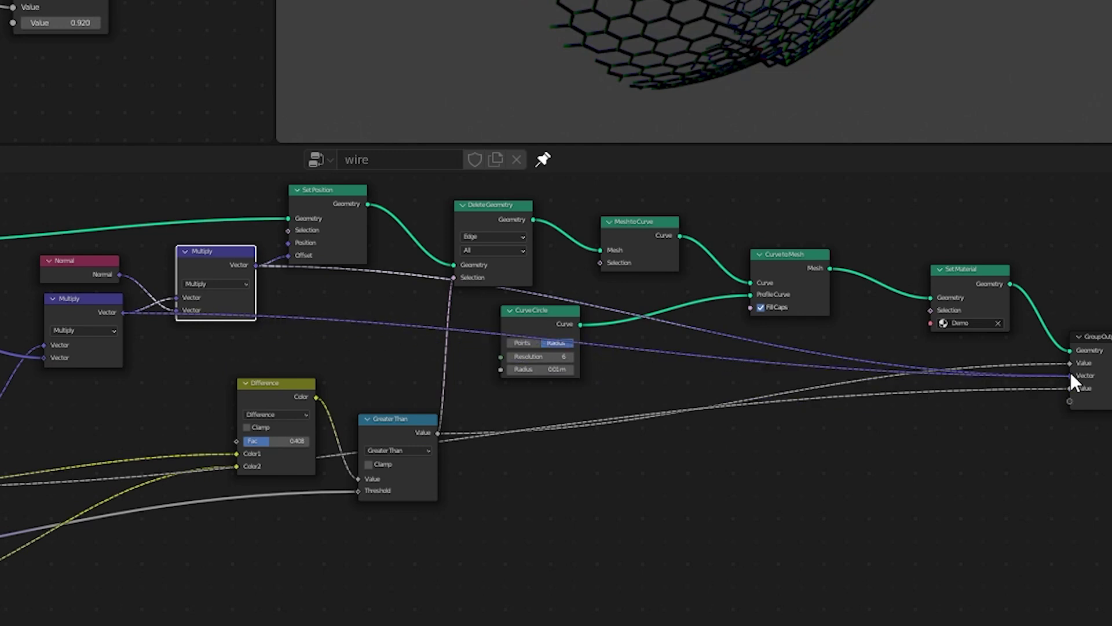
left_click_drag(1071, 377, 1071, 375)
- Reposition the Mix node before the Principled shader and preview its colour on the wire
scroll(724, 35, "down", 3)
middle_click_drag(145, 75, 3, 92)
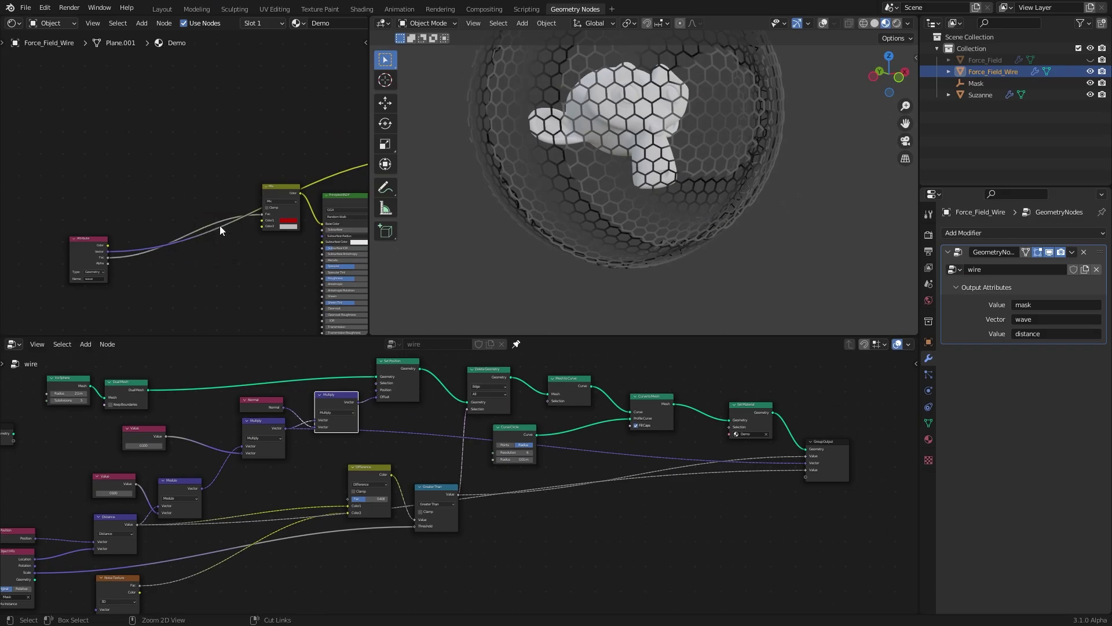
left_click_drag(280, 191, 274, 218)
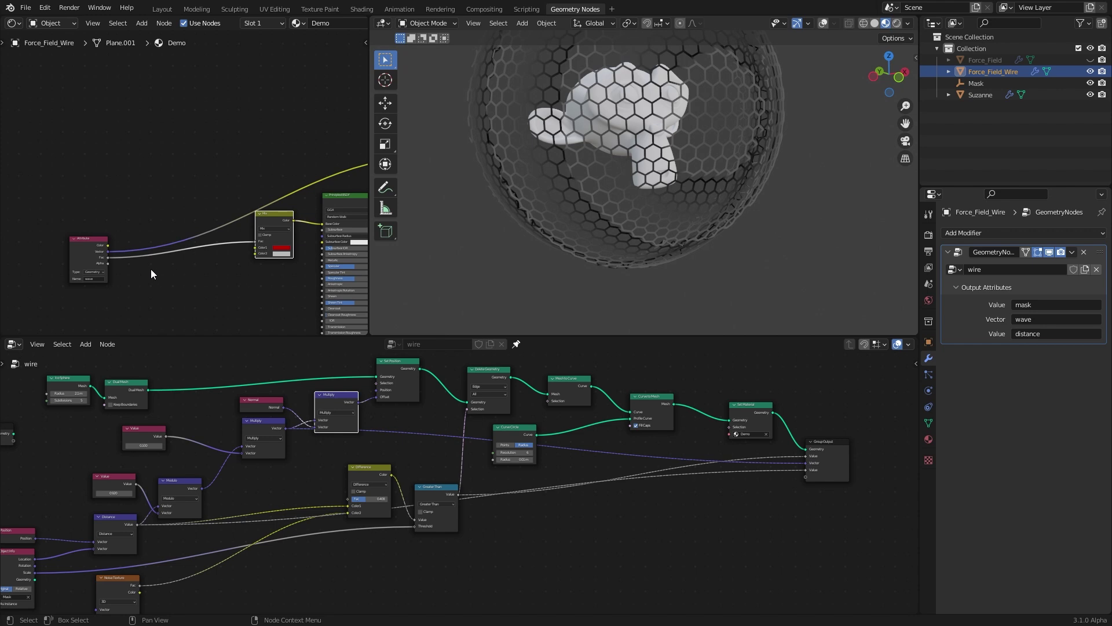
left_click_drag(108, 251, 132, 220)
left_click(280, 216, "ctrl+shift")
- Insert a Math Multiply node between the wave Attribute's Fac output and the Mix factor, adjusting its multiplier
key("q")
left_click(198, 233)
left_click(186, 249)
left_click(189, 250)
left_click(192, 274)
left_click_drag(193, 271, 225, 271)
left_click_drag(87, 238, 121, 241)
scroll(184, 232, "up", 1)
left_click_drag(289, 222, 260, 223)
- Set the Mix node's first colour to pale teal and its second colour to white
middle_click_drag(249, 303, 195, 235)
scroll(648, 185, "down", 3)
middle_click_drag(649, 174, 669, 163)
left_click(228, 229)
mouse_move(209, 166)
left_mouse_down()
mouse_move(214, 189)
mouse_move(241, 152)
left_mouse_up()
left_click(227, 237)
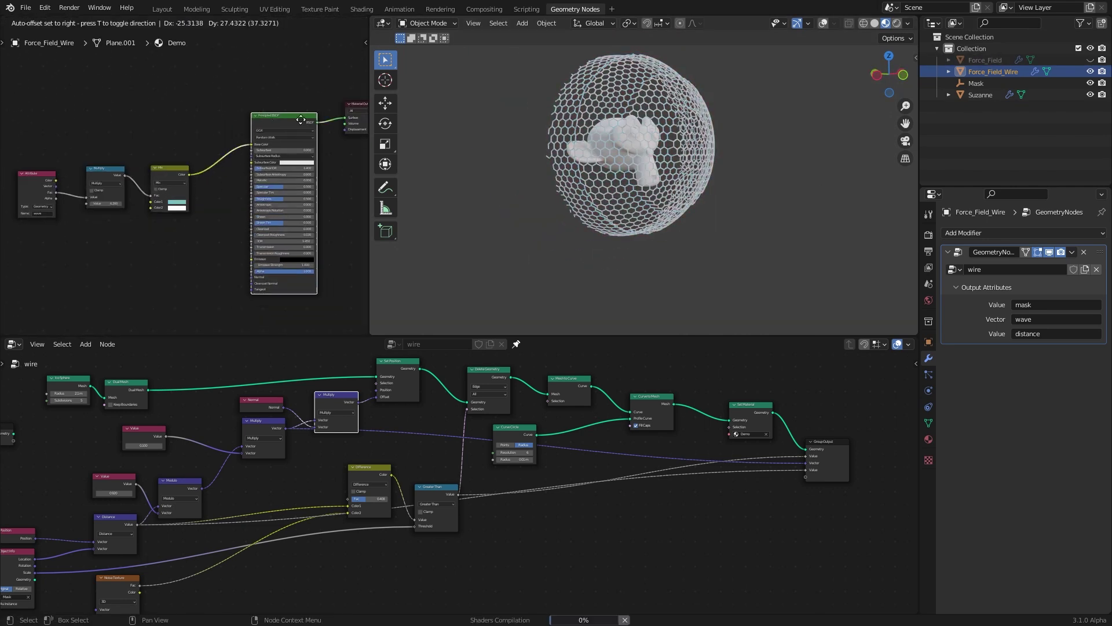
- Set the Principled shader's Transmission to 1 and view the wire in Rendered shading
left_click_drag(289, 249, 354, 250)
scroll(695, 159, "up", 2)
left_click(897, 23)
left_click(893, 23)
left_click(881, 116)
left_click(923, 162)
middle_click_drag(683, 191, 811, 203)
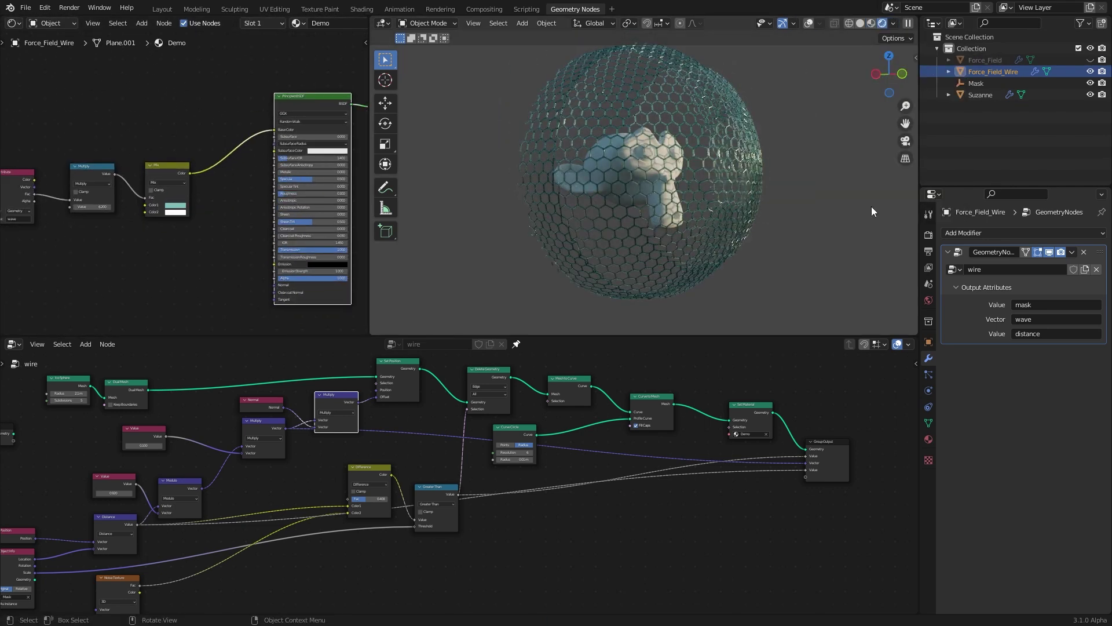
- Unhide and select Force_Field, unpin the wire node tree, and give the object its own copy of the Demo material
left_click(1090, 60)
left_click(985, 61)
left_click(516, 344)
left_click(929, 439)
left_click(1067, 282)
- Disconnect Mix from the Base Color of Demo.001 and choose a dark blue base colour with cyan emission
left_click_drag(274, 130, 270, 173)
left_click(327, 130)
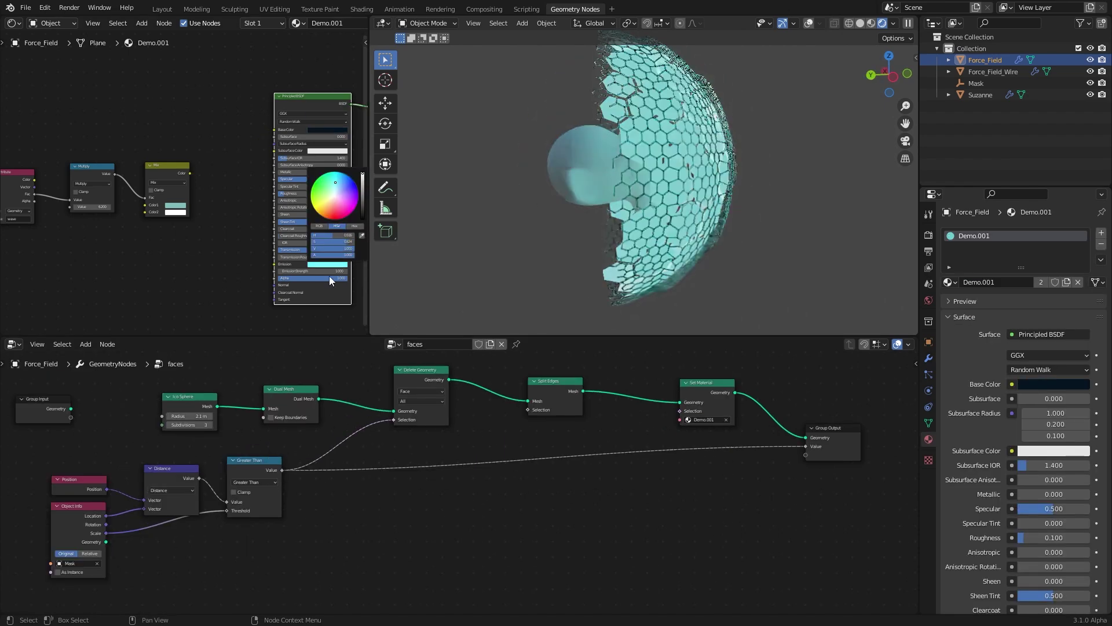
- Switch the viewport to Rendered shading and examine the force field while moving the Mask empty
key("z")
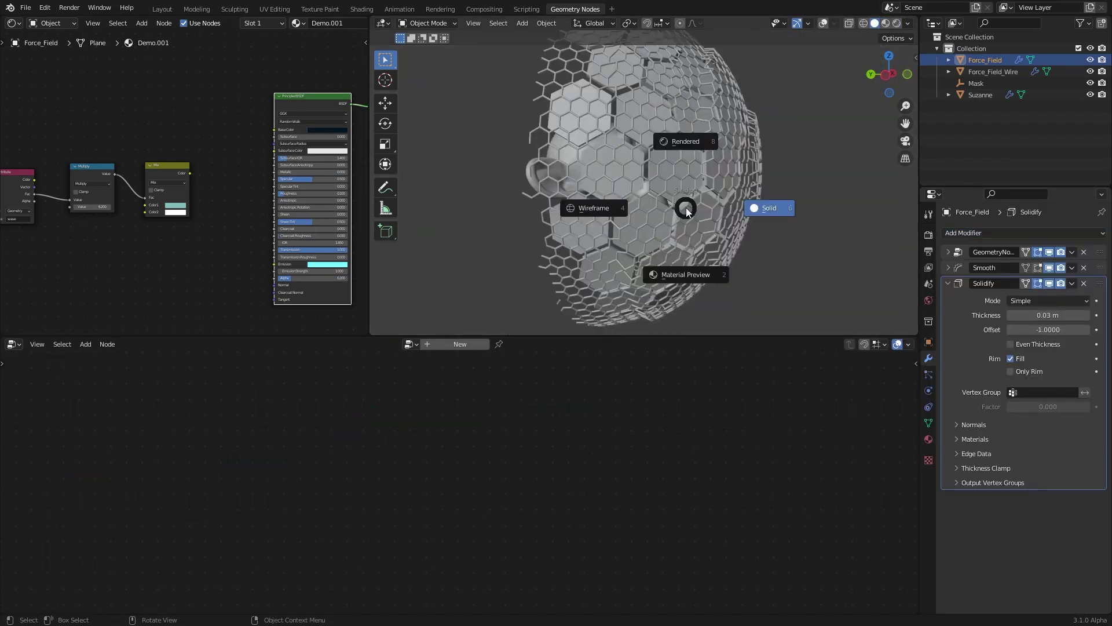
left_click(686, 141)
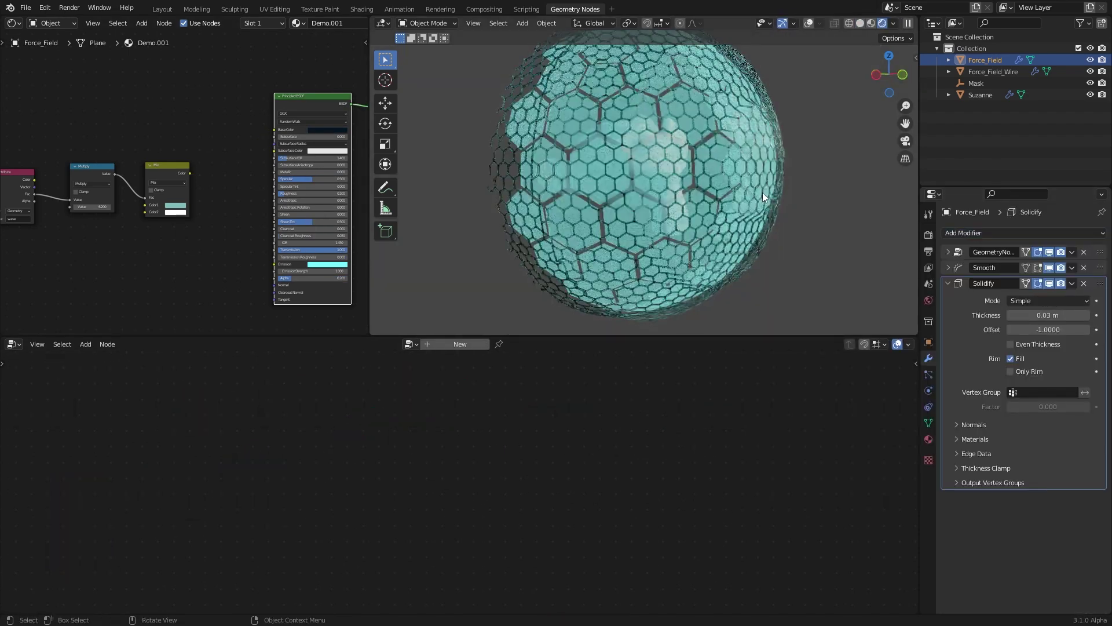
left_click(836, 262)
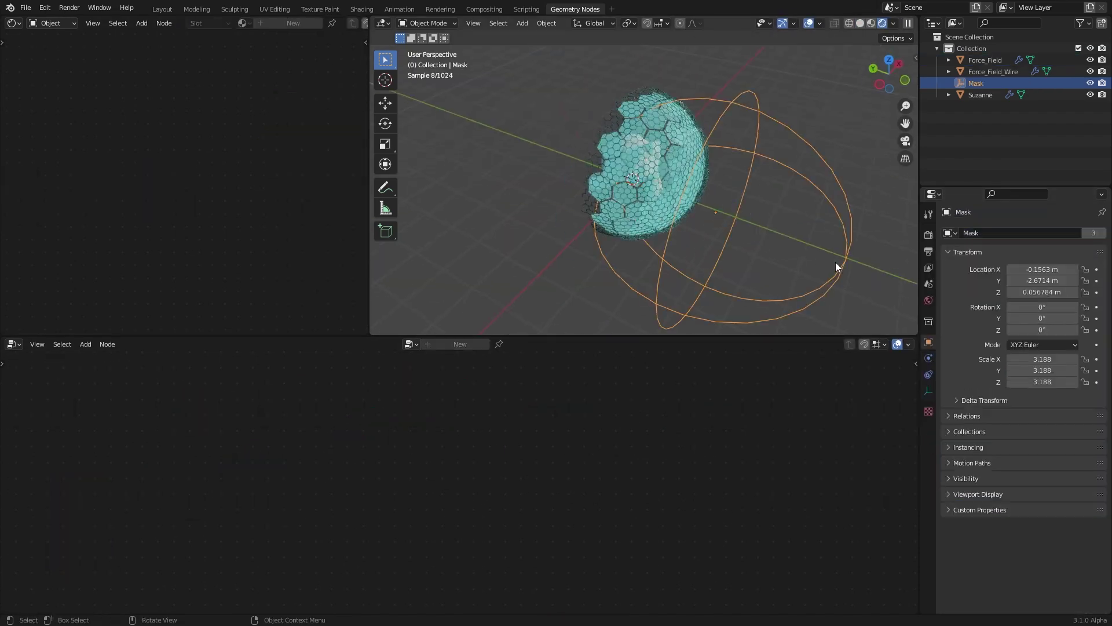
key("g")
key("g")
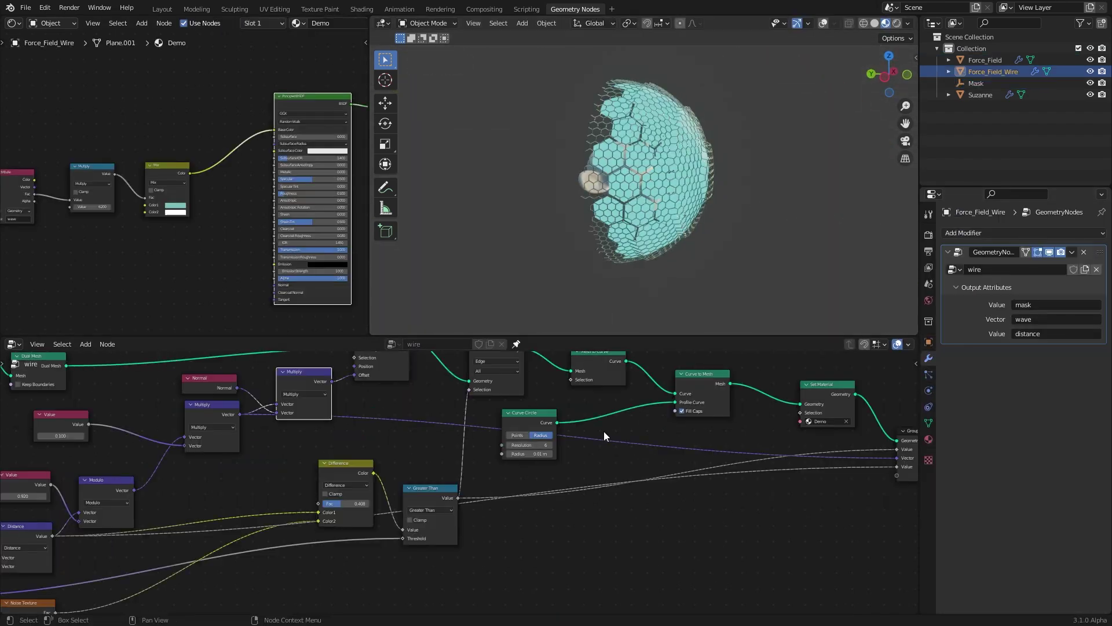
- Add a Combine XYZ node beside the Group Input in the wire node tree
key("shift+a")
left_click(439, 376)
type("xyz")
left_click(439, 397)
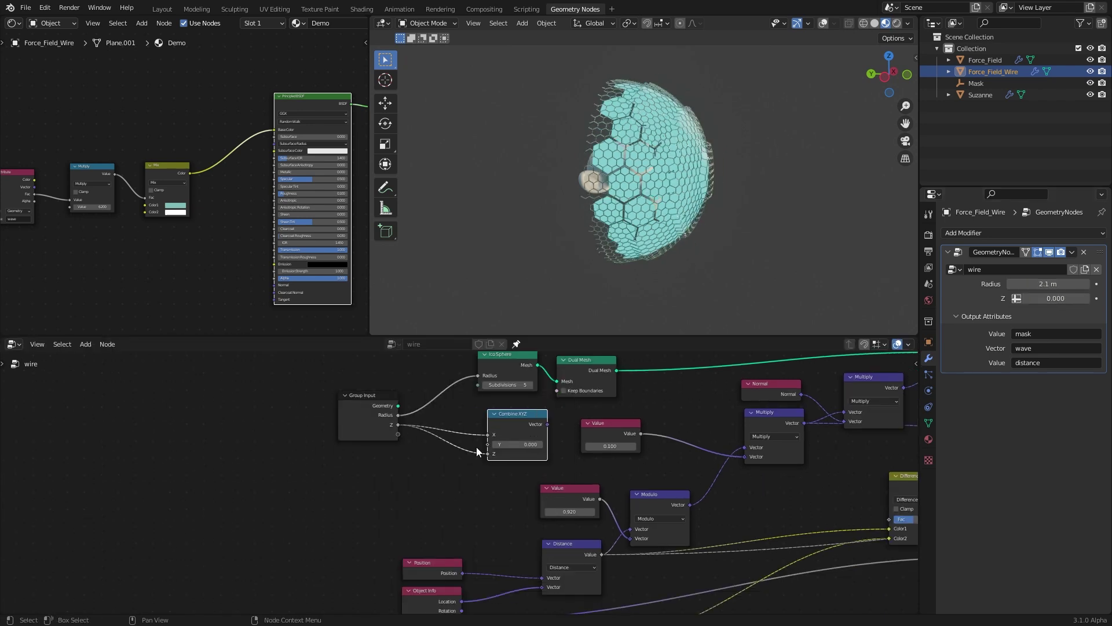
- Rename the Combine XYZ group input wave_intensity and expose the Modulo value as waves_scale through a second Combine XYZ
double_click(823, 331)
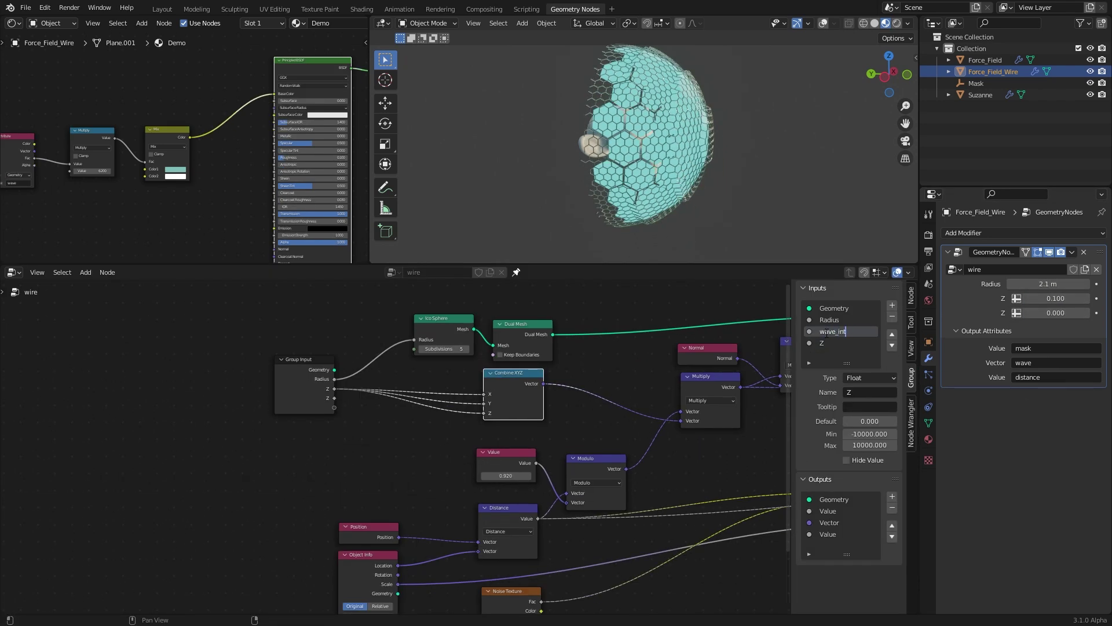
left_click_drag(335, 408, 413, 443)
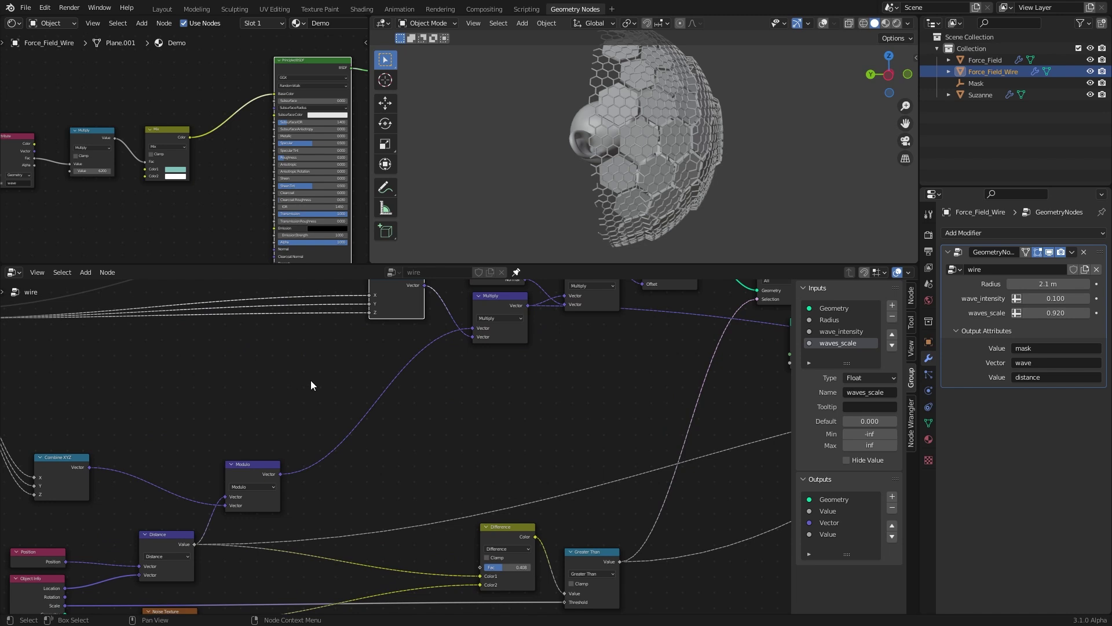
- Insert a ColorRamp node between the Modulo node and the Multiply node in the wire tree
key("shift+a")
mouse_move(290, 380)
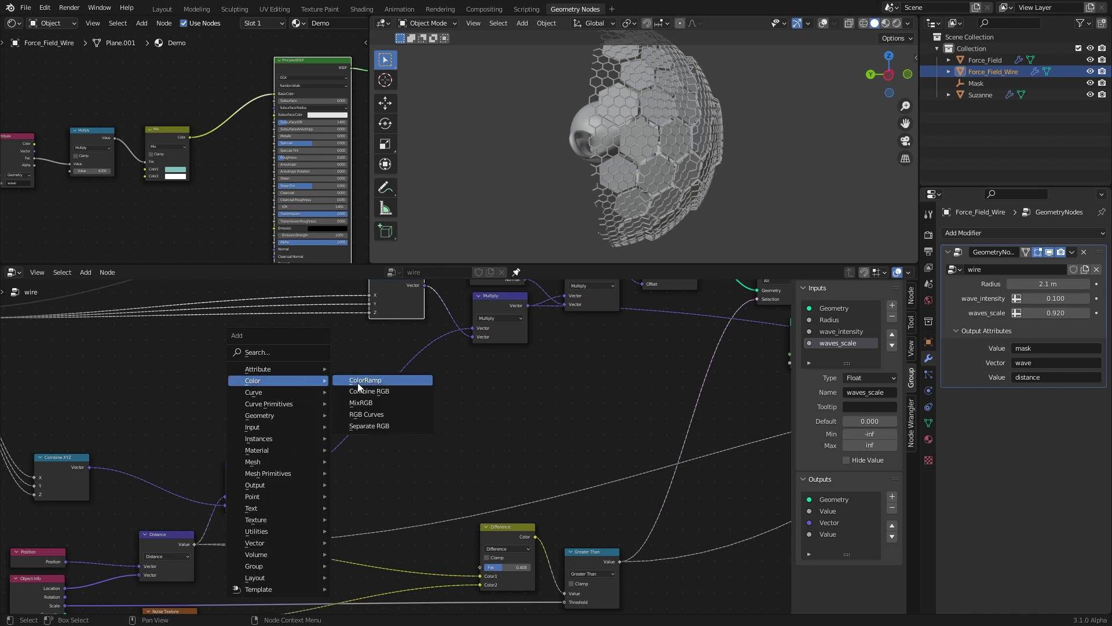
left_click(362, 377)
left_click(439, 433)
scroll(439, 417, "up", 2)
- Make the ColorRamp's end stop black, add a white middle stop, and shift that stop slightly towards the end
left_click(437, 419)
left_click(418, 441)
left_click(418, 378)
left_click(344, 406)
left_click(391, 442)
left_click(417, 314)
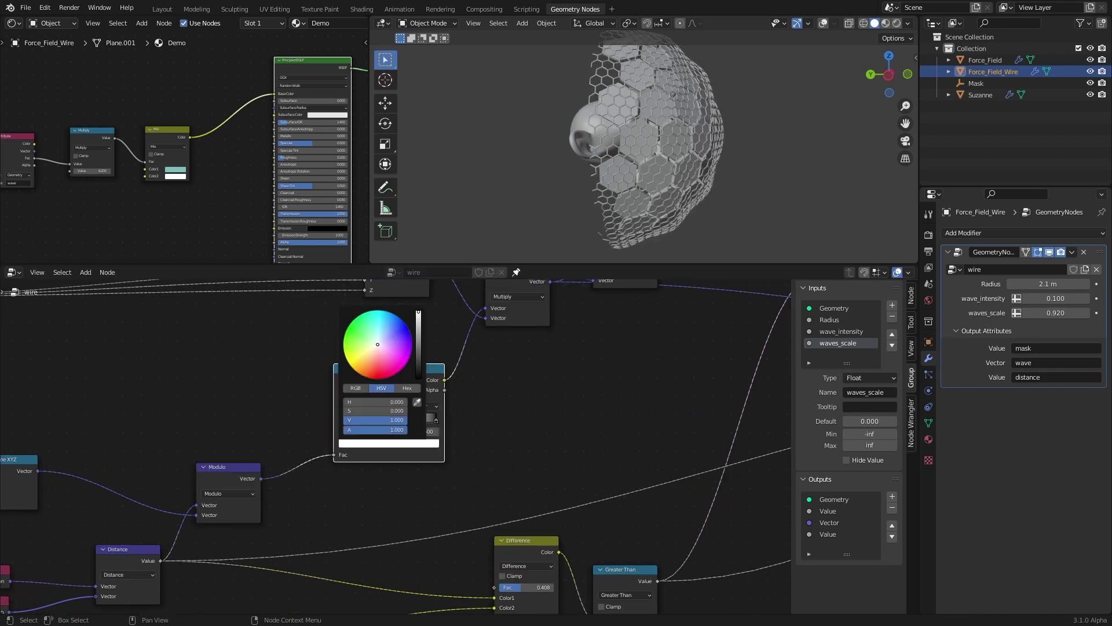
scroll(529, 418, "down", 2)
mouse_move(768, 180)
left_mouse_down("alt")
mouse_move(715, 197)
mouse_move(770, 177)
left_mouse_up("alt")
left_click_drag(390, 424, 400, 425)
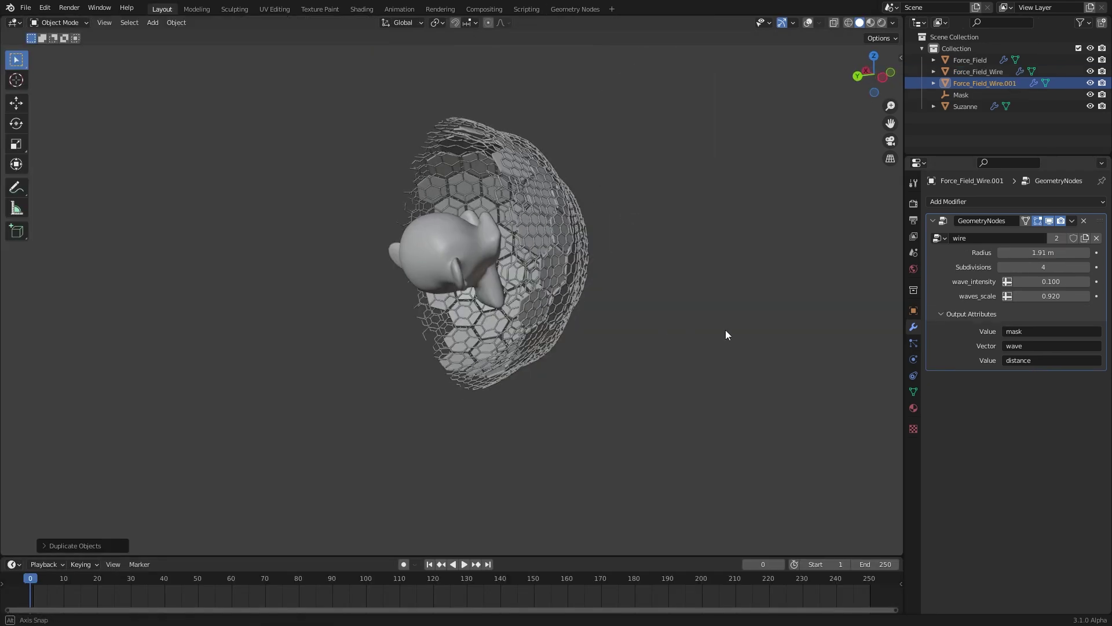
- Select the Mask empty and move it to change which part of the shell is revealed around Suzanne
scroll(725, 330, "down", 3)
left_click(962, 96)
scroll(718, 325, "up", 3)
middle_click_drag(698, 333, 646, 339)
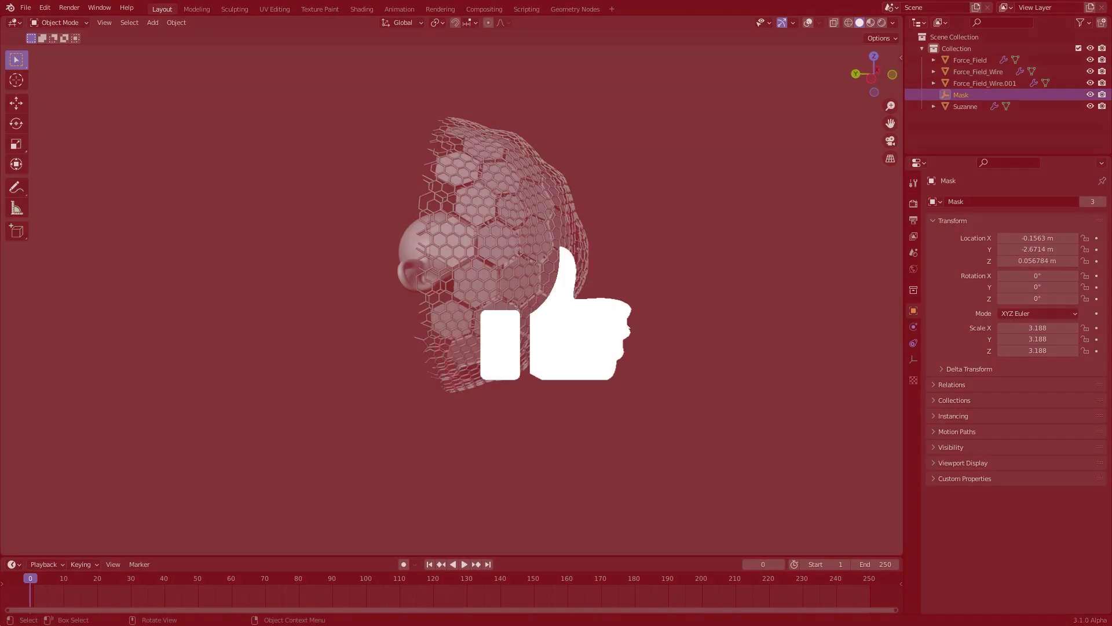
key("g")
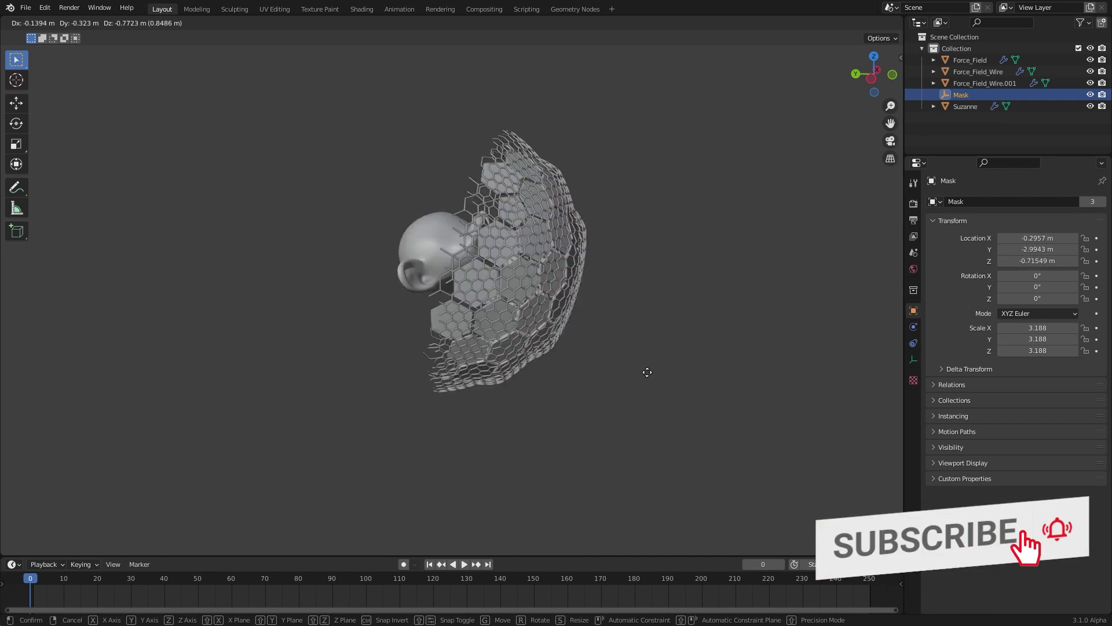
left_click(652, 331)
- Set the Subdivisions of the duplicated wire object Force_Field_Wire.001 to 3
middle_click_drag(654, 330, 744, 327)
left_click(981, 84)
left_click(1003, 267)
mouse_move(629, 289)
middle_mouse_down()
mouse_move(544, 283)
mouse_move(655, 354)
mouse_move(625, 290)
middle_mouse_up()
scroll(655, 354, "up", 3)
- Check the Force_Field modifiers, then set the Radius of Force_Field_Wire.001 to 2.01 m
left_click(970, 60)
left_click(932, 252)
left_click(932, 220)
left_click(982, 85)
left_click_drag(1051, 253, 1042, 253)
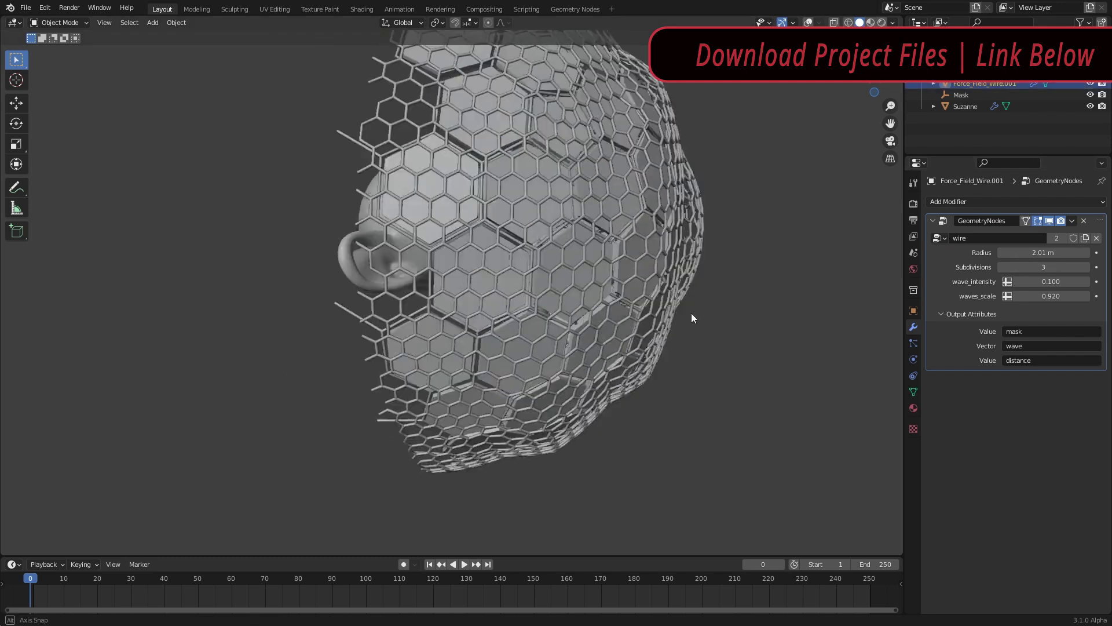